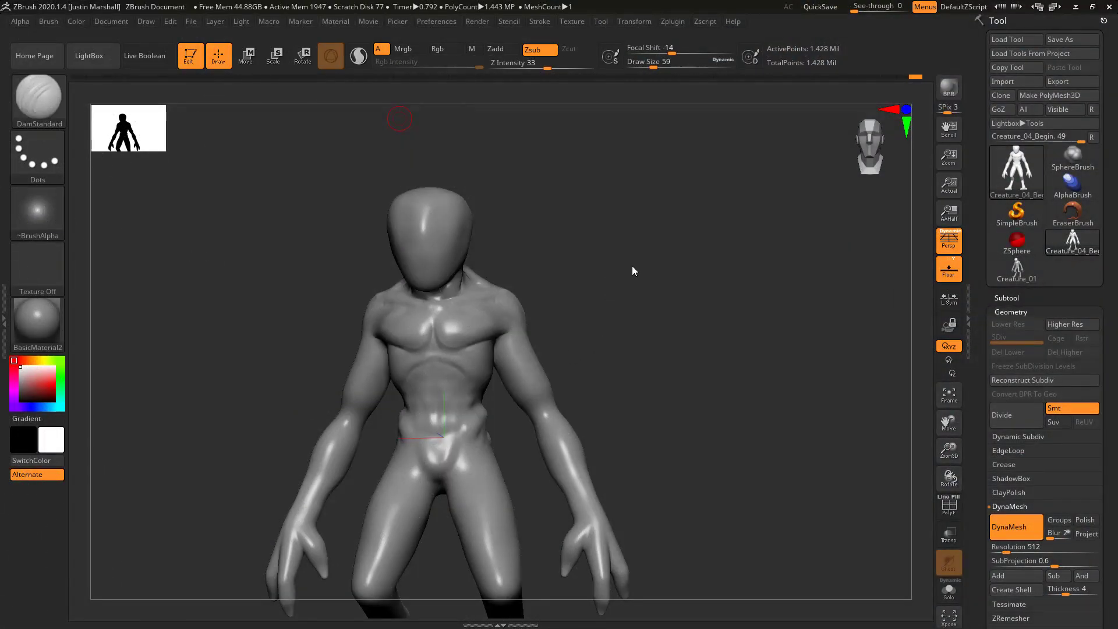
Carve initial eye sockets into both sides of the head using the ClayBuildup brush at draw size 94
{"action": "left_click", "coordinate": [42, 102]}
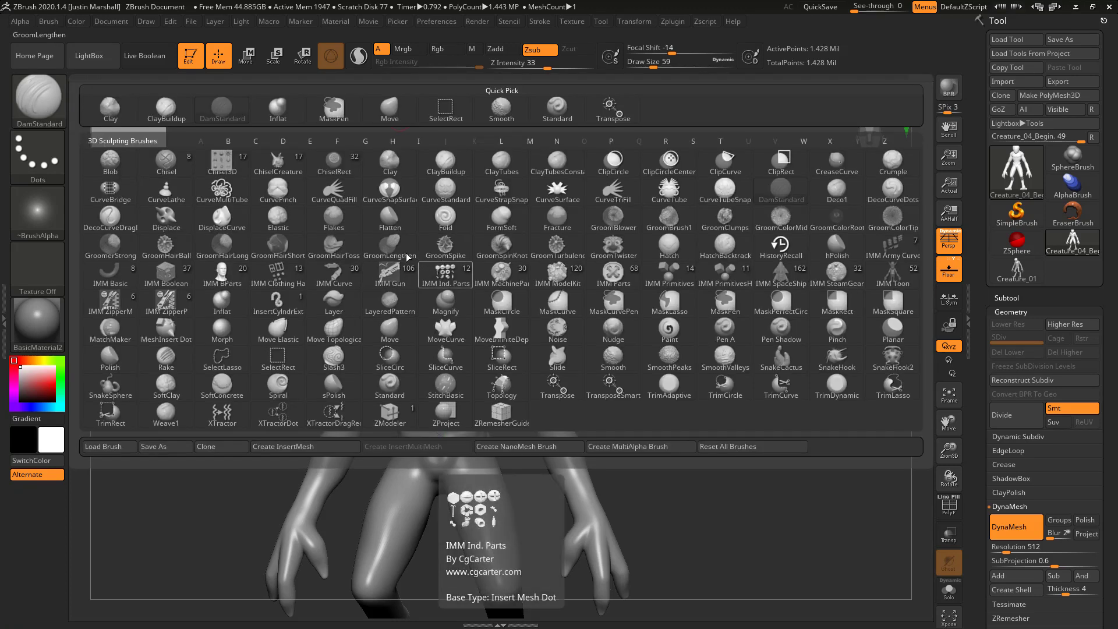
{"action": "left_click", "coordinate": [445, 160]}
{"action": "mouse_move", "coordinate": [597, 282]}
{"action": "left_mouse_down", "text": "shift"}
{"action": "mouse_move", "coordinate": [689, 282]}
{"action": "mouse_move", "coordinate": [676, 355]}
{"action": "left_mouse_up", "text": "shift"}
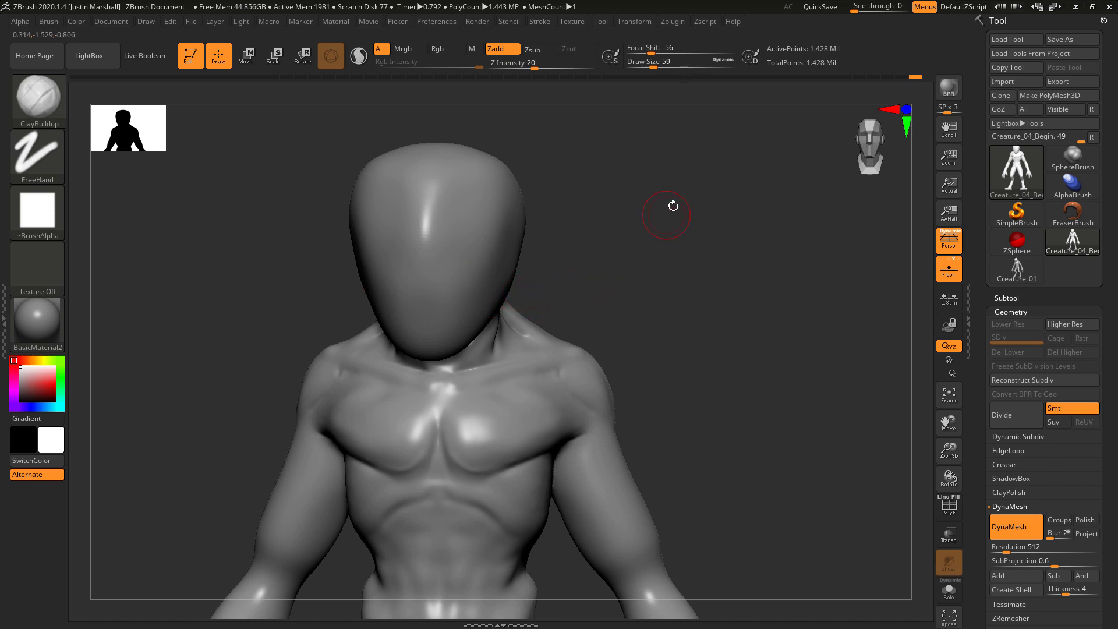
{"action": "mouse_move", "coordinate": [612, 264]}
{"action": "left_mouse_down"}
{"action": "mouse_move", "coordinate": [627, 267]}
{"action": "mouse_move", "coordinate": [606, 264]}
{"action": "mouse_move", "coordinate": [614, 250]}
{"action": "left_mouse_up"}
{"action": "left_click_drag", "start_coordinate": [653, 65], "coordinate": [660, 66]}
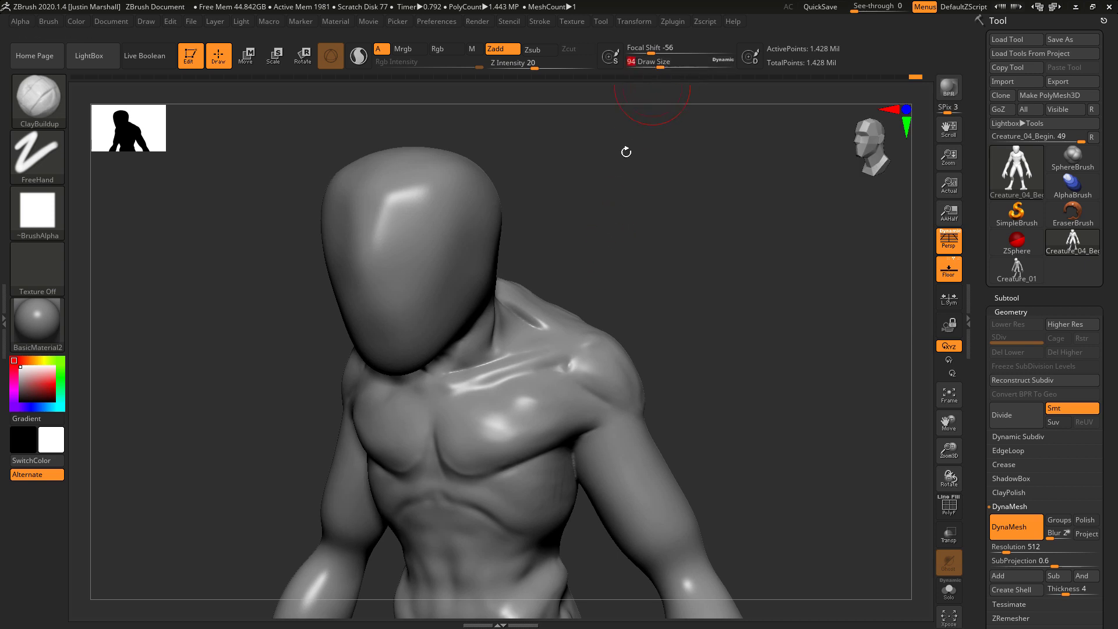
{"action": "left_click_drag", "start_coordinate": [635, 236], "coordinate": [630, 235]}
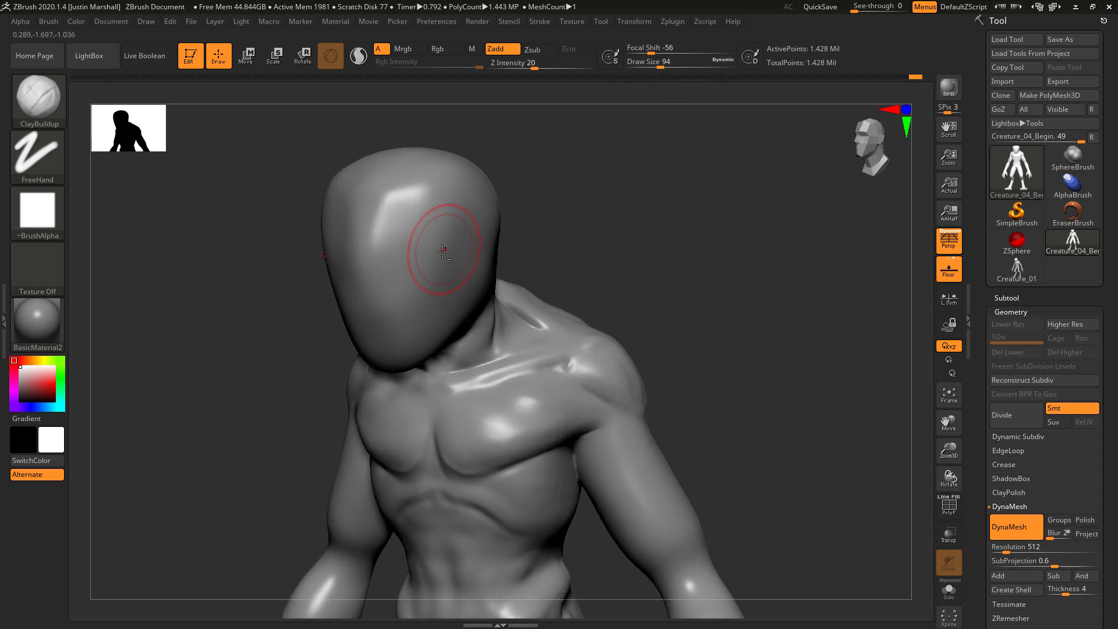
{"action": "mouse_move", "coordinate": [432, 254]}
{"action": "left_mouse_down", "text": "alt"}
{"action": "mouse_move", "coordinate": [435, 266]}
{"action": "mouse_move", "coordinate": [437, 253]}
{"action": "left_mouse_up", "text": "alt"}
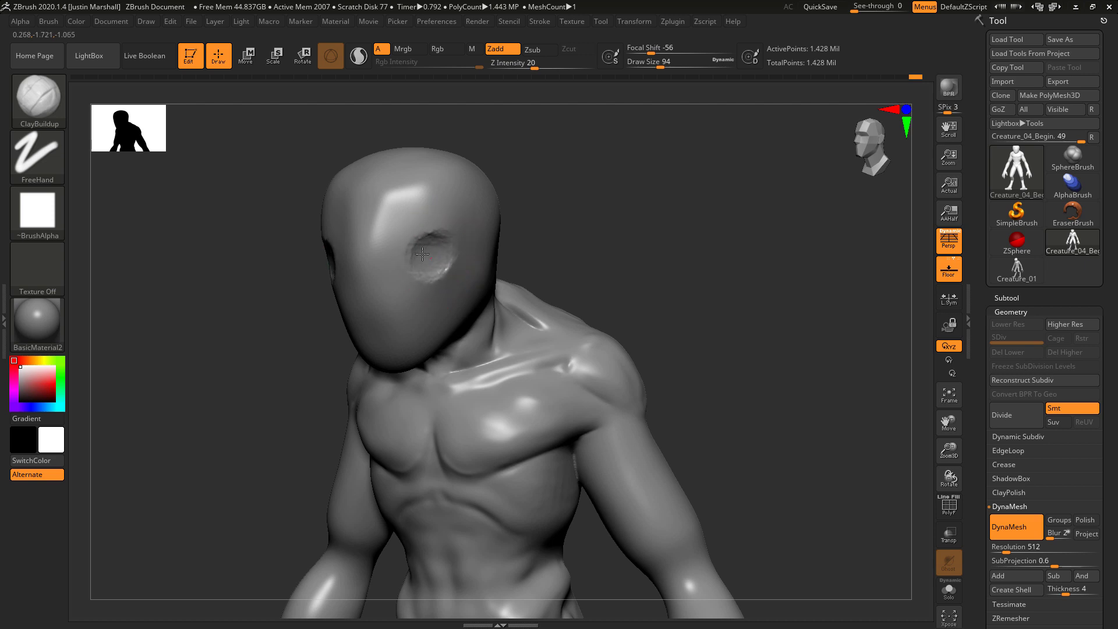
Deepen the eye sockets at draw size 62 and smooth their inner surface
{"action": "type", "text": "62"}
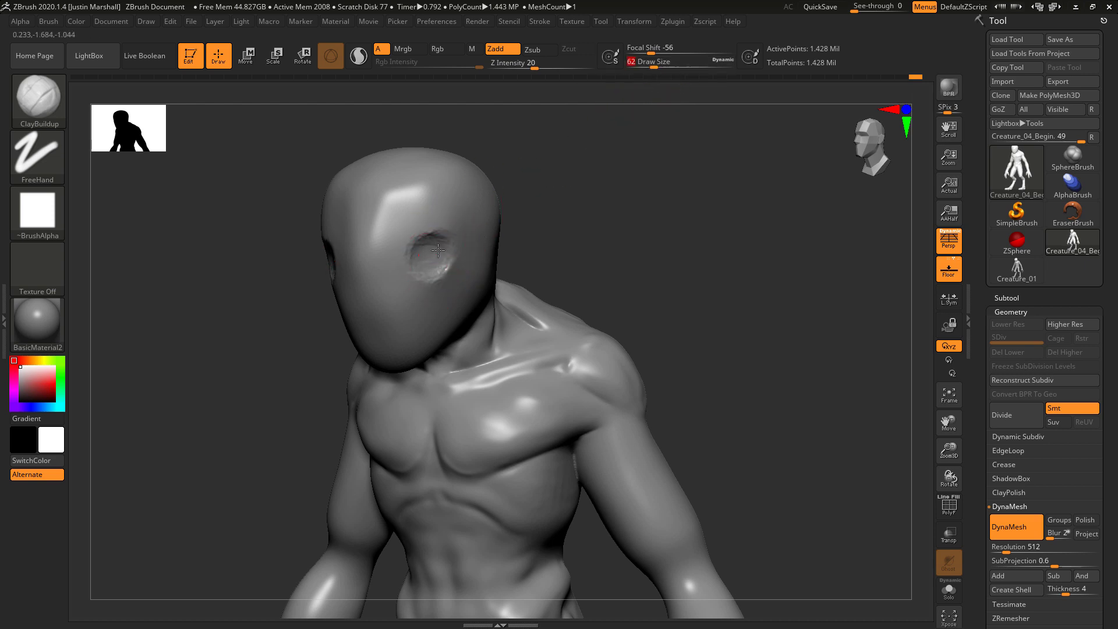
{"action": "mouse_move", "coordinate": [437, 250]}
{"action": "left_mouse_down"}
{"action": "mouse_move", "coordinate": [419, 257]}
{"action": "mouse_move", "coordinate": [438, 275]}
{"action": "left_mouse_up"}
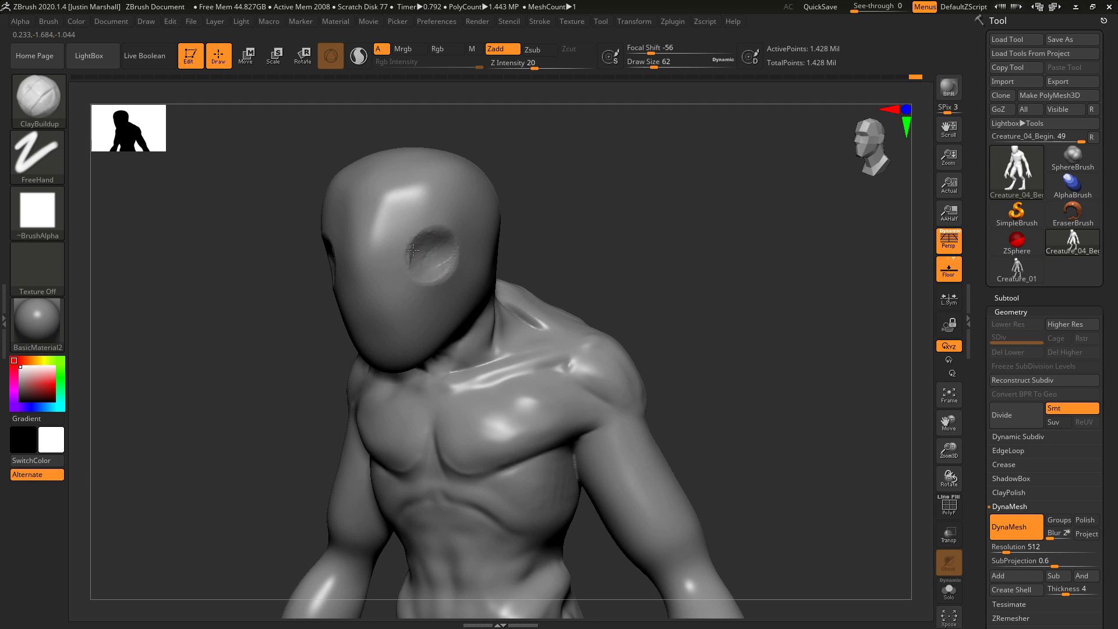
{"action": "left_click_drag", "start_coordinate": [442, 272], "coordinate": [440, 256]}
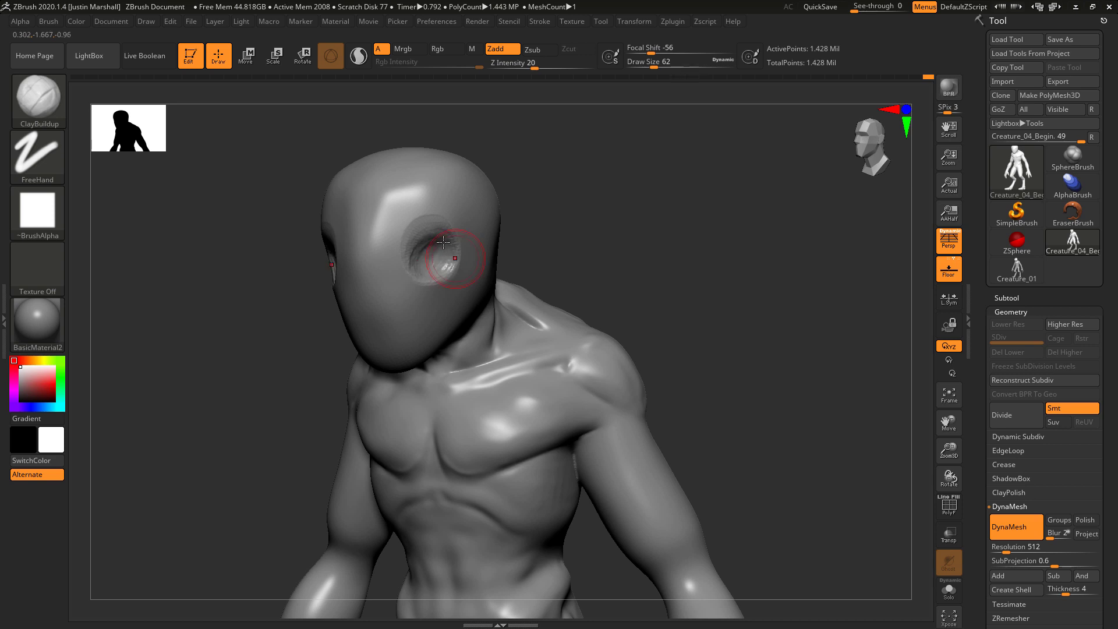
{"action": "key", "text": "shift"}
{"action": "left_click_drag", "start_coordinate": [415, 237], "coordinate": [453, 266], "text": "shift"}
Build up slanted brow ridges above the eye sockets, curving from the centre of the face back toward the temples
{"action": "left_click_drag", "start_coordinate": [373, 270], "coordinate": [425, 211]}
{"action": "mouse_move", "coordinate": [380, 256]}
{"action": "left_mouse_down"}
{"action": "mouse_move", "coordinate": [434, 207]}
{"action": "mouse_move", "coordinate": [421, 216]}
{"action": "left_mouse_up"}
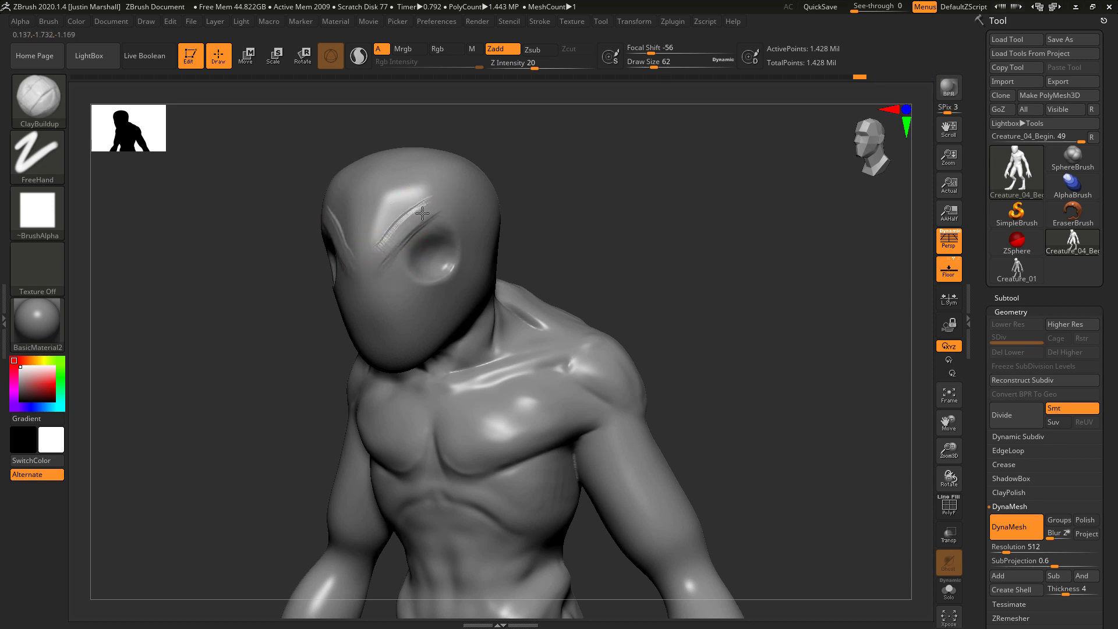
{"action": "mouse_move", "coordinate": [381, 248]}
{"action": "left_mouse_down"}
{"action": "mouse_move", "coordinate": [394, 236]}
{"action": "mouse_move", "coordinate": [376, 270]}
{"action": "mouse_move", "coordinate": [405, 226]}
{"action": "mouse_move", "coordinate": [452, 192]}
{"action": "left_mouse_up"}
{"action": "right_click_drag", "start_coordinate": [453, 195], "coordinate": [564, 201]}
{"action": "left_click_drag", "start_coordinate": [439, 196], "coordinate": [525, 209]}
{"action": "left_click_drag", "start_coordinate": [637, 175], "coordinate": [616, 176]}
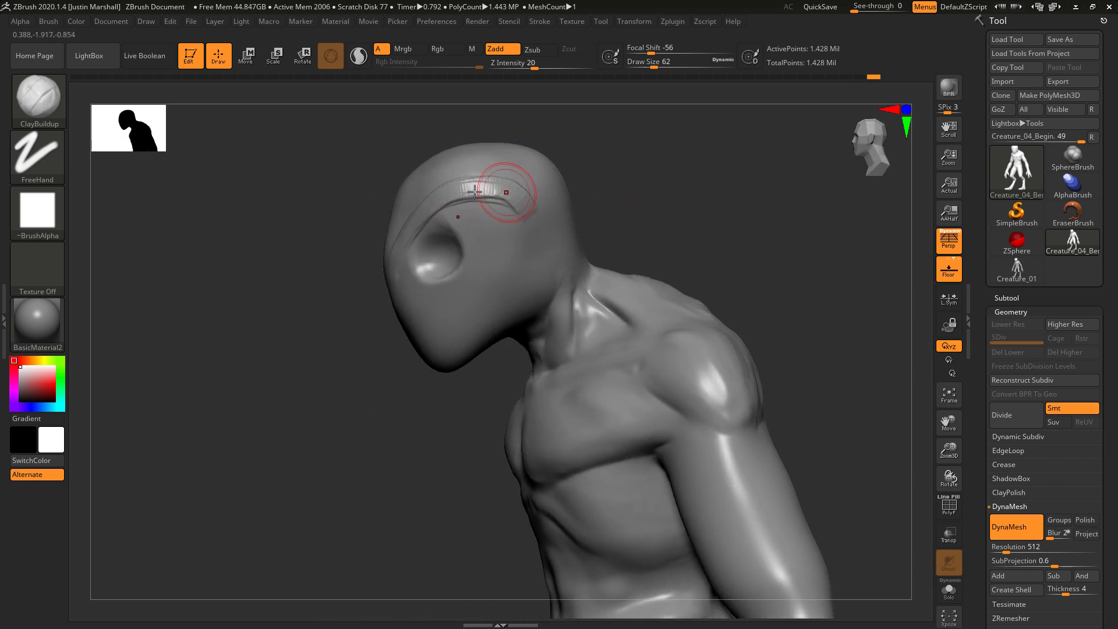
Block in the cheekbone and jaw ridges and carve temple hollows behind the eye sockets
{"action": "mouse_move", "coordinate": [460, 194]}
{"action": "left_mouse_down"}
{"action": "mouse_move", "coordinate": [499, 185]}
{"action": "mouse_move", "coordinate": [526, 196]}
{"action": "left_mouse_up"}
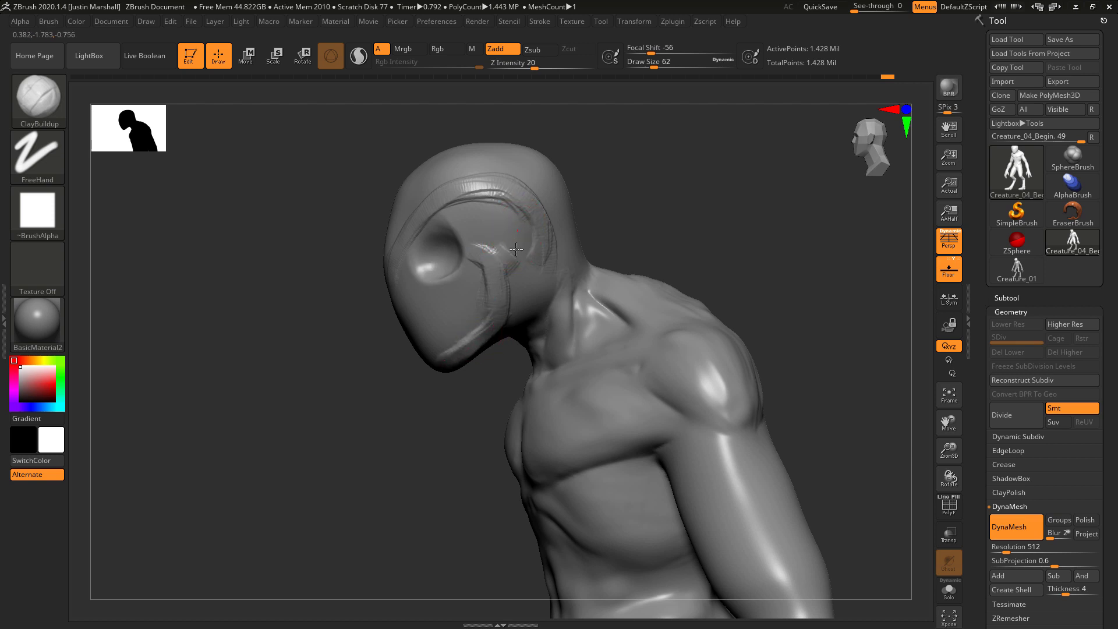
{"action": "left_click_drag", "start_coordinate": [518, 232], "coordinate": [507, 202]}
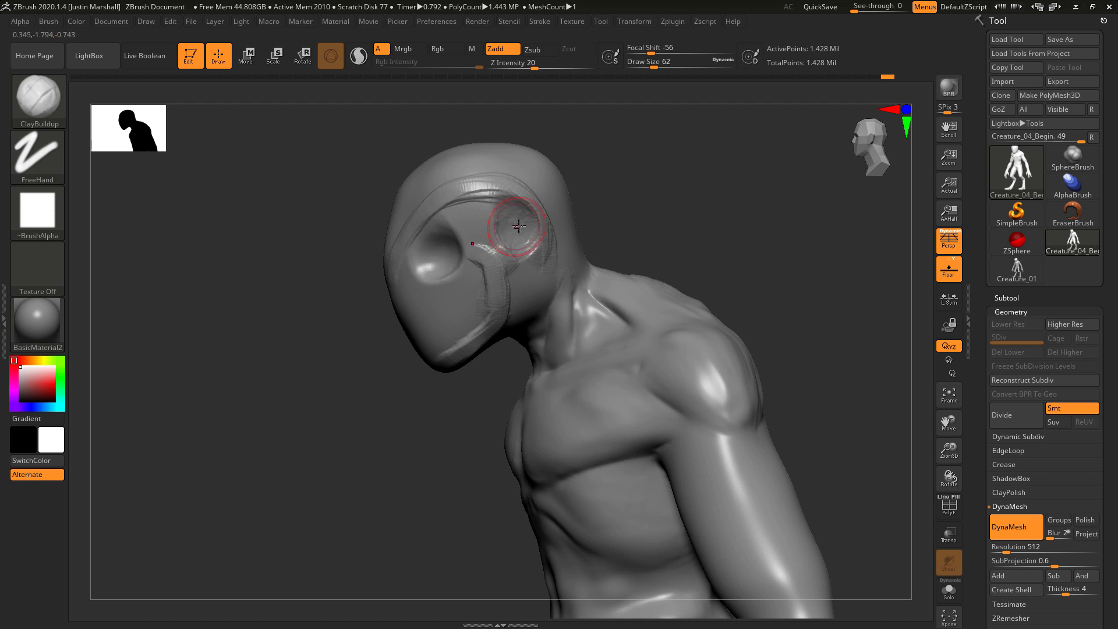
{"action": "left_click_drag", "start_coordinate": [591, 167], "coordinate": [647, 170]}
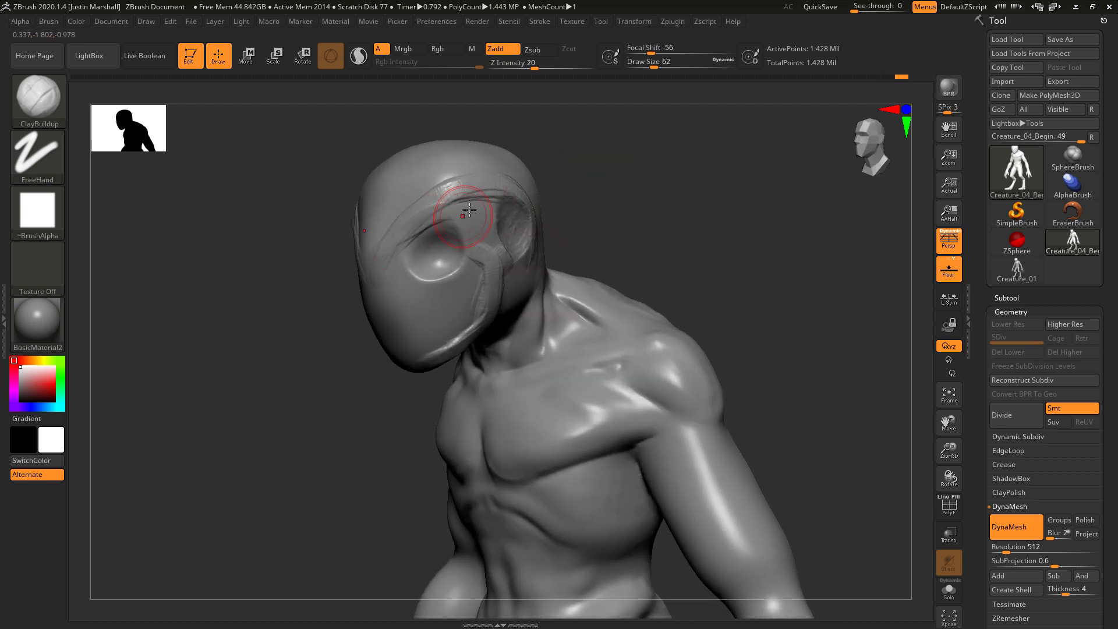
Layer additional ClayBuildup strokes across the forehead above the brow ridge at draw size 54
{"action": "left_click_drag", "start_coordinate": [654, 70], "coordinate": [653, 70]}
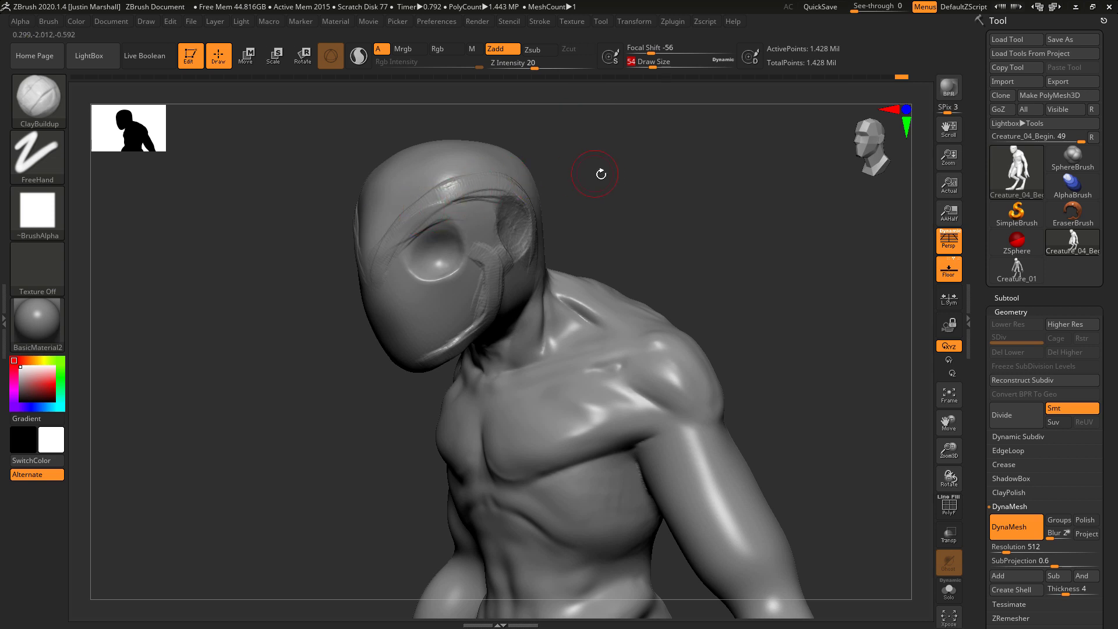
{"action": "left_click_drag", "start_coordinate": [601, 174], "coordinate": [598, 191]}
{"action": "left_click_drag", "start_coordinate": [485, 177], "coordinate": [399, 200]}
{"action": "left_click_drag", "start_coordinate": [490, 172], "coordinate": [403, 218]}
{"action": "mouse_move", "coordinate": [593, 191]}
{"action": "left_mouse_down"}
{"action": "mouse_move", "coordinate": [550, 191]}
{"action": "mouse_move", "coordinate": [561, 193]}
{"action": "mouse_move", "coordinate": [542, 173]}
{"action": "left_mouse_up"}
{"action": "mouse_move", "coordinate": [570, 226]}
{"action": "left_mouse_down"}
{"action": "mouse_move", "coordinate": [557, 194]}
{"action": "mouse_move", "coordinate": [578, 242]}
{"action": "left_mouse_up"}
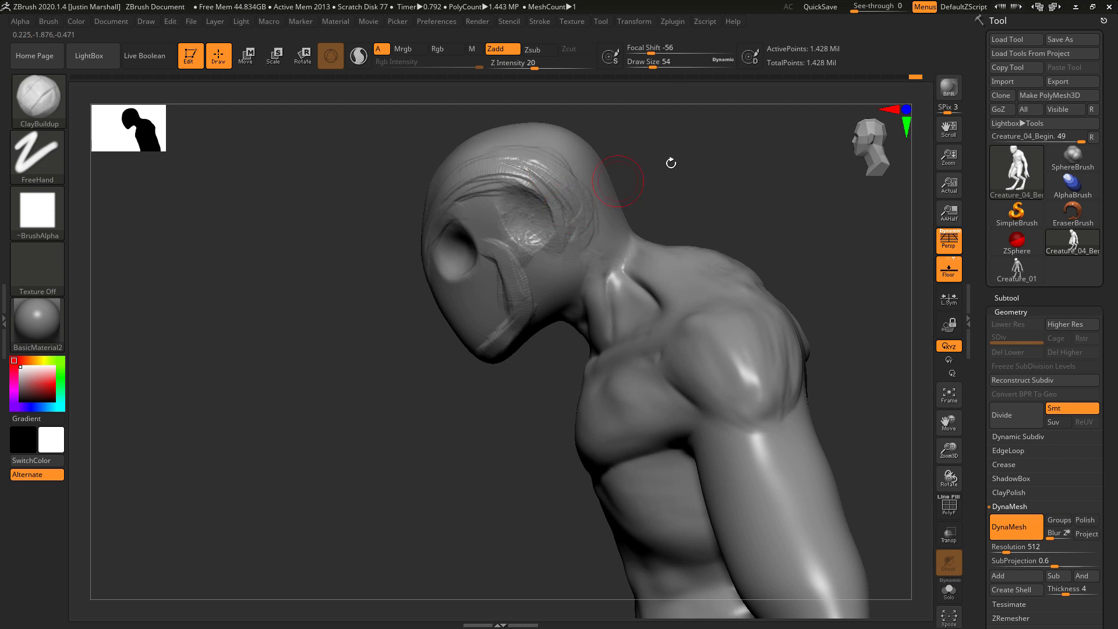
Add clay strokes to the side of the head below the temple, down to the back of the jaw
{"action": "left_click_drag", "start_coordinate": [669, 163], "coordinate": [537, 255]}
{"action": "left_click_drag", "start_coordinate": [637, 214], "coordinate": [595, 242]}
{"action": "mouse_move", "coordinate": [539, 260]}
{"action": "left_mouse_down"}
{"action": "mouse_move", "coordinate": [541, 294]}
{"action": "mouse_move", "coordinate": [520, 315]}
{"action": "left_mouse_up"}
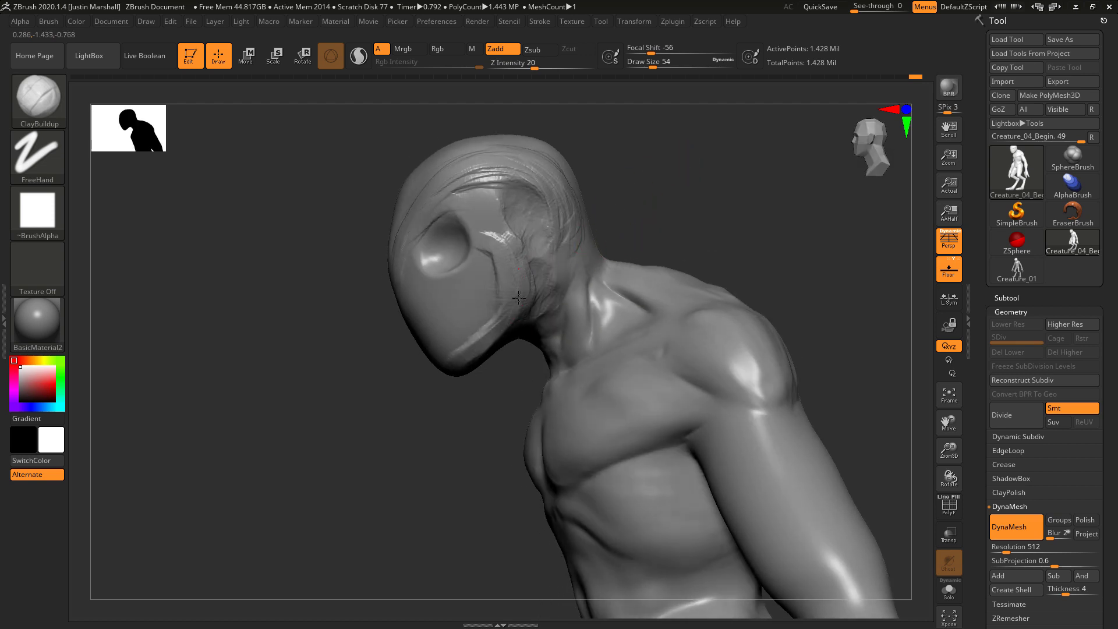
{"action": "left_click_drag", "start_coordinate": [595, 169], "coordinate": [655, 174]}
Build up a raised rim over the top and outer edge of the eye sockets at draw size 44
{"action": "left_click_drag", "start_coordinate": [401, 250], "coordinate": [423, 214]}
{"action": "mouse_move", "coordinate": [636, 179]}
{"action": "left_mouse_down"}
{"action": "mouse_move", "coordinate": [681, 180]}
{"action": "mouse_move", "coordinate": [687, 115]}
{"action": "left_mouse_up"}
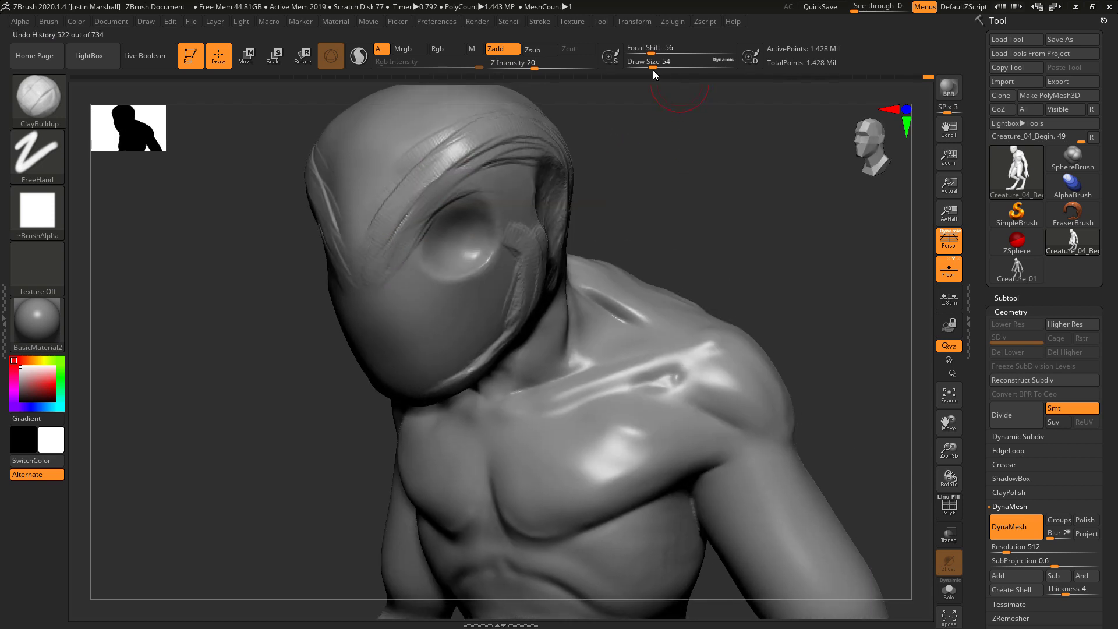
{"action": "left_click", "coordinate": [654, 66]}
{"action": "left_click_drag", "start_coordinate": [653, 64], "coordinate": [651, 64]}
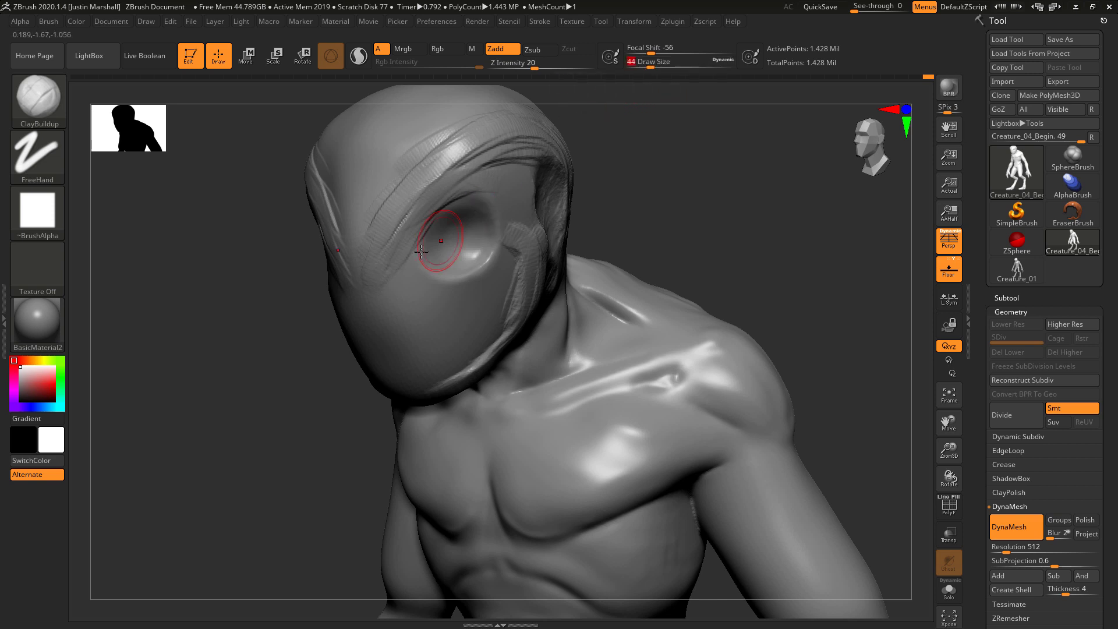
{"action": "mouse_move", "coordinate": [363, 275]}
{"action": "left_mouse_down"}
{"action": "mouse_move", "coordinate": [432, 170]}
{"action": "mouse_move", "coordinate": [492, 136]}
{"action": "left_mouse_up"}
{"action": "left_click_drag", "start_coordinate": [451, 195], "coordinate": [492, 184]}
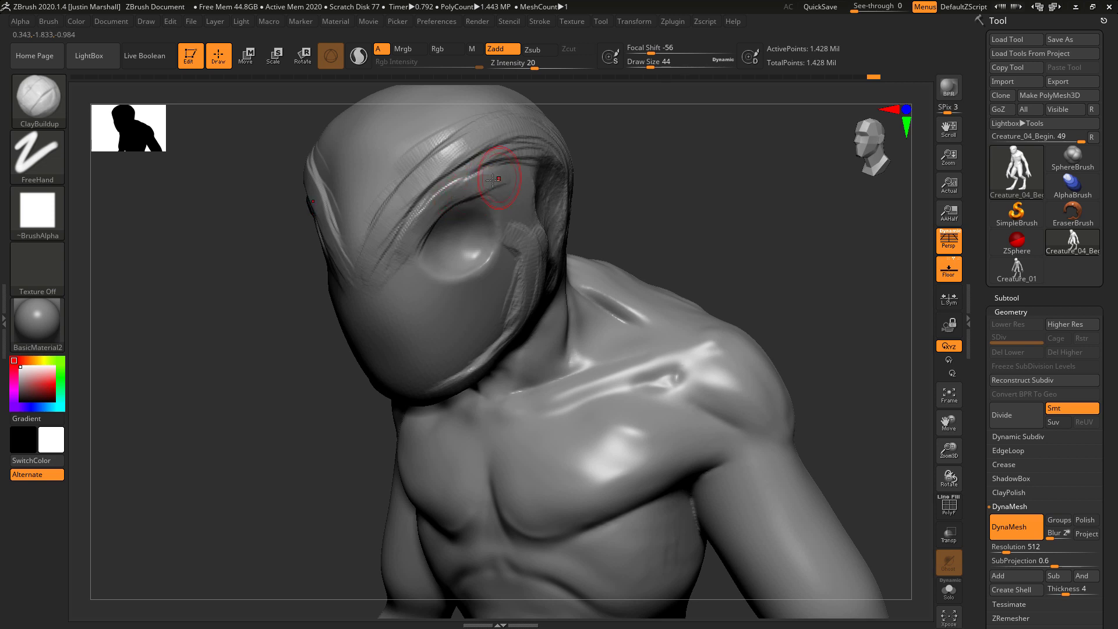
{"action": "left_click_drag", "start_coordinate": [506, 177], "coordinate": [529, 182]}
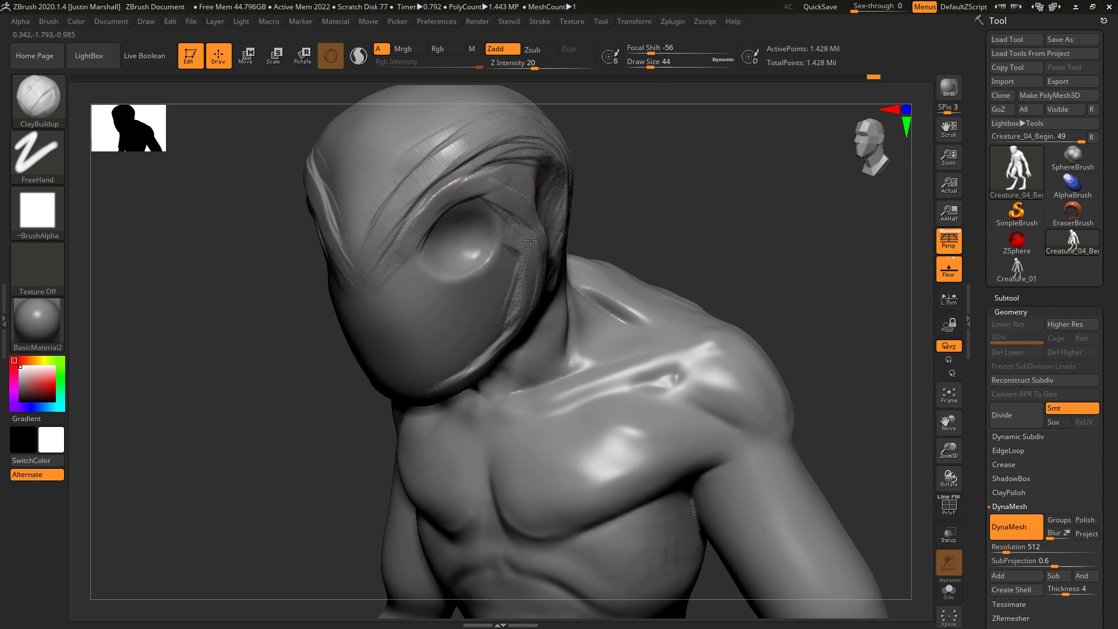
Remesh the sculpt with DynaMesh and smooth the rough strokes on the brow, forehead and cheeks
{"action": "key", "text": "ctrl"}
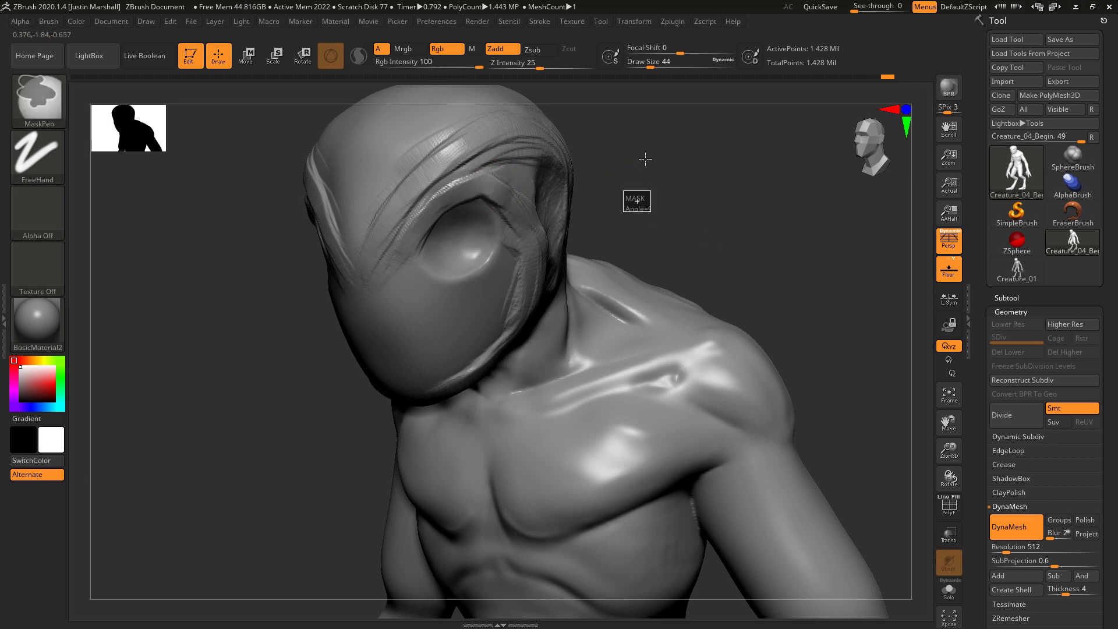
{"action": "key", "text": "shift"}
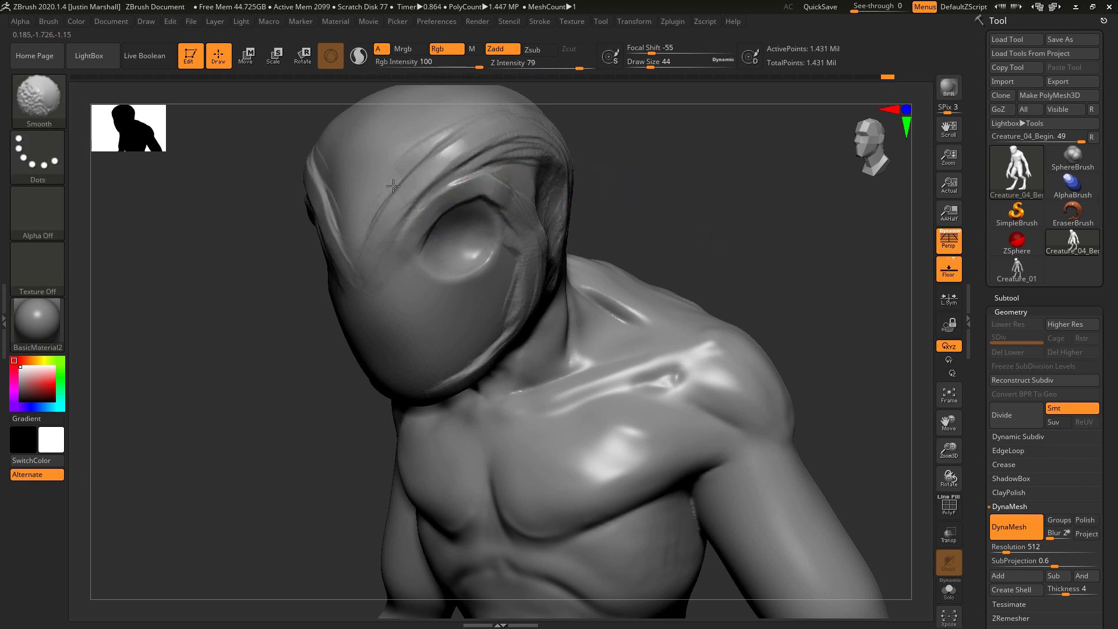
{"action": "left_click_drag", "start_coordinate": [654, 180], "coordinate": [514, 177]}
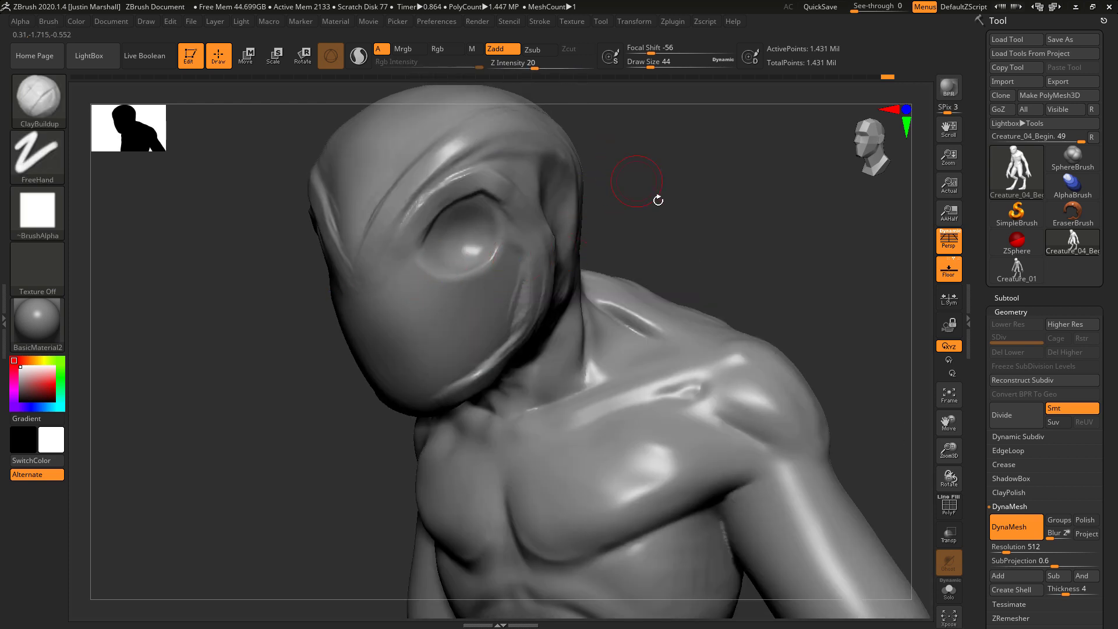
{"action": "left_click_drag", "start_coordinate": [654, 199], "coordinate": [612, 192]}
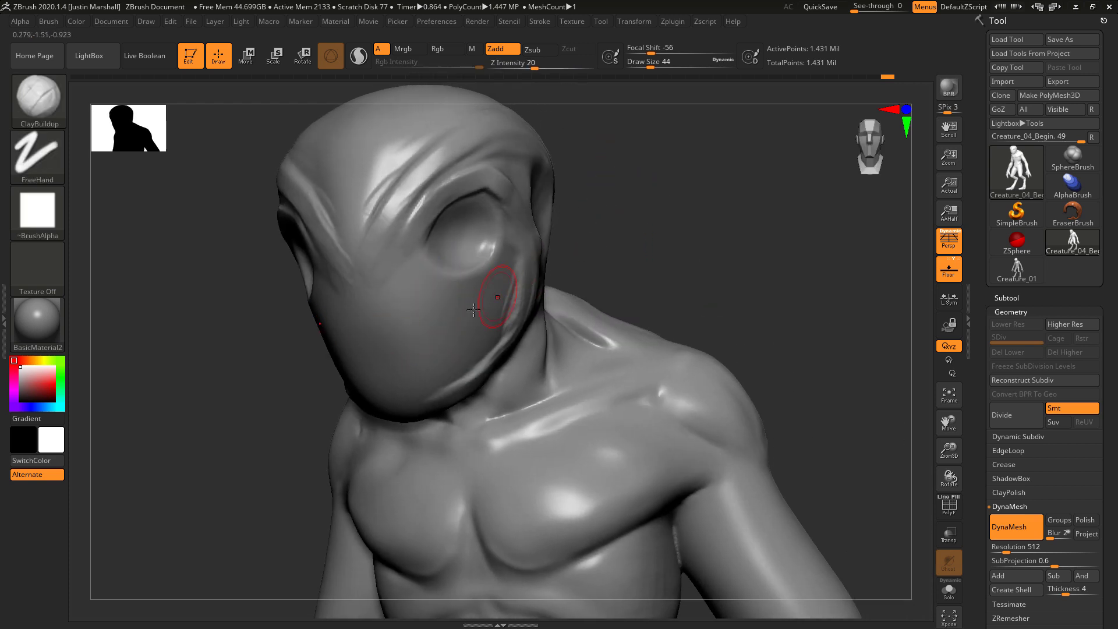
{"action": "left_click_drag", "start_coordinate": [649, 250], "coordinate": [503, 247]}
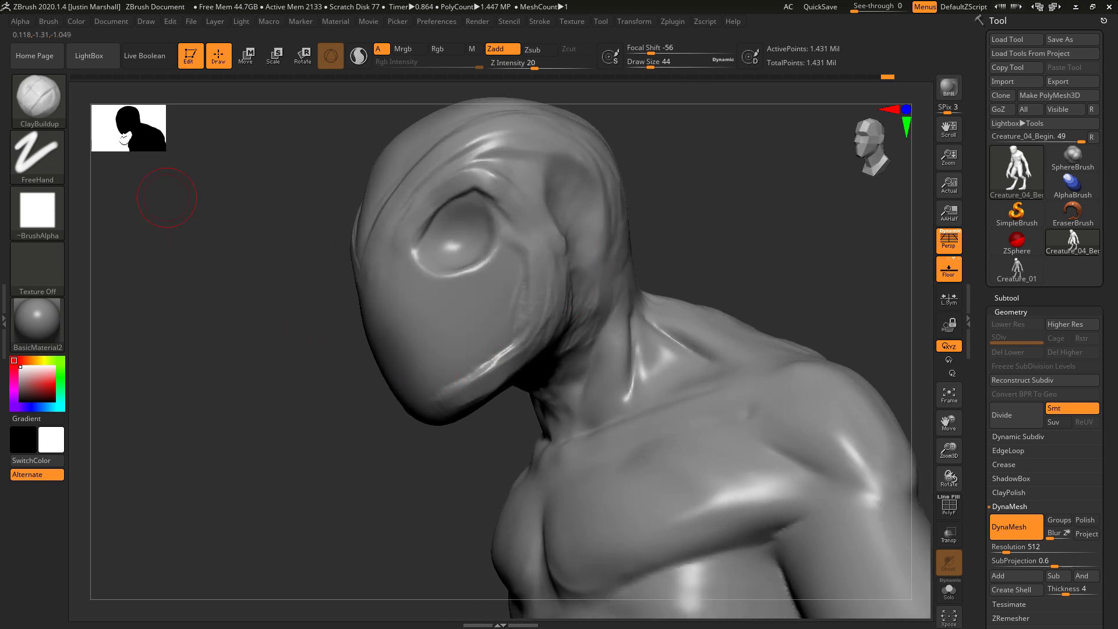
Push up the underside of the jaw and pull the chin outward with the Move brush at draw size 83
{"action": "left_click", "coordinate": [40, 99]}
{"action": "key", "text": "m"}
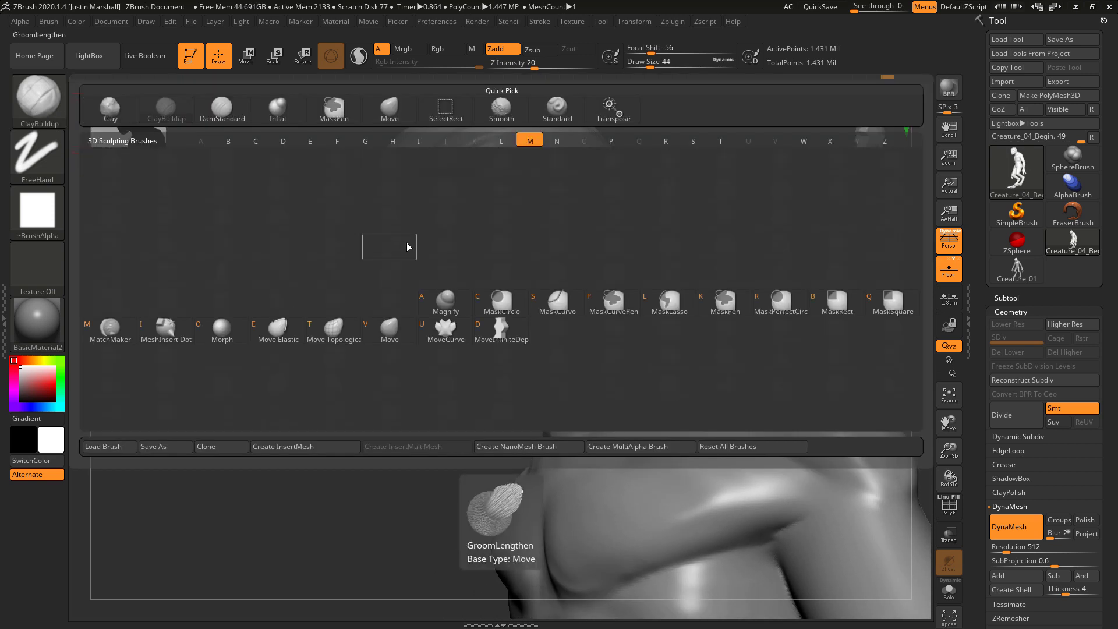
{"action": "key", "text": "v"}
{"action": "left_click_drag", "start_coordinate": [651, 67], "coordinate": [658, 68]}
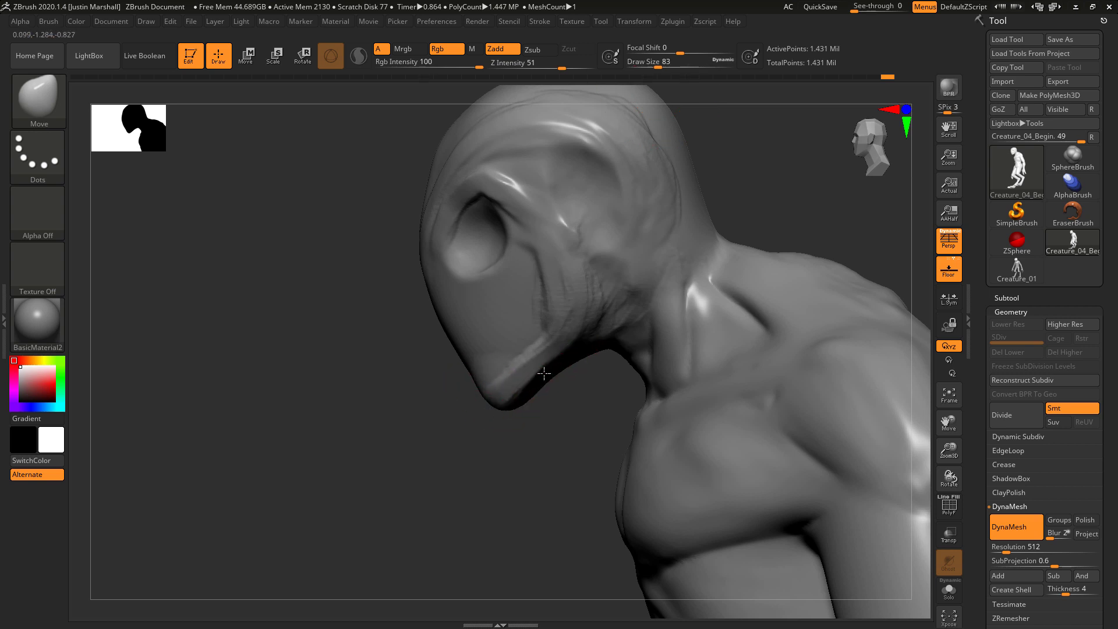
{"action": "left_click_drag", "start_coordinate": [560, 353], "coordinate": [593, 310]}
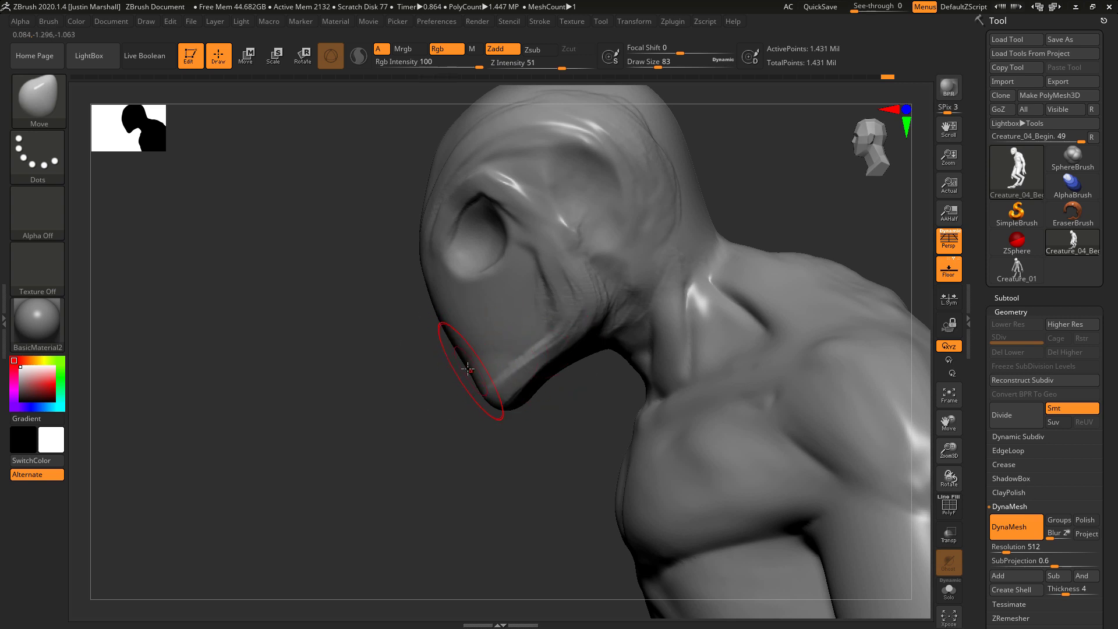
{"action": "mouse_move", "coordinate": [473, 392]}
{"action": "left_mouse_down"}
{"action": "mouse_move", "coordinate": [437, 399]}
{"action": "mouse_move", "coordinate": [441, 427]}
{"action": "left_mouse_up"}
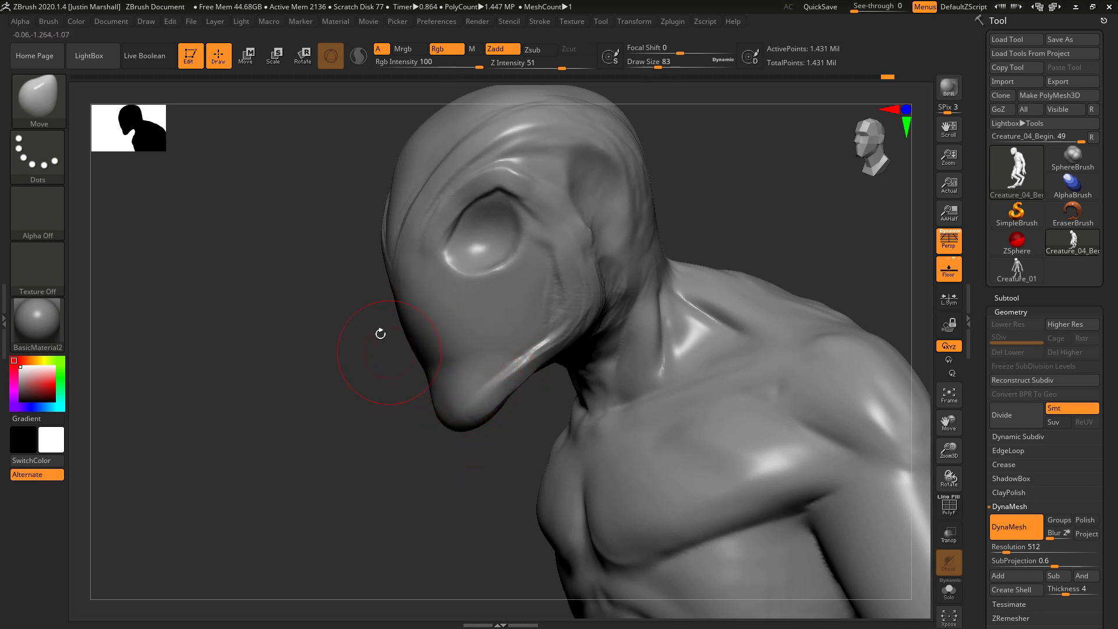
Push in the profile below the eyes and refine the mouth and chin shape at draw size 74
{"action": "left_click_drag", "start_coordinate": [407, 379], "coordinate": [382, 407]}
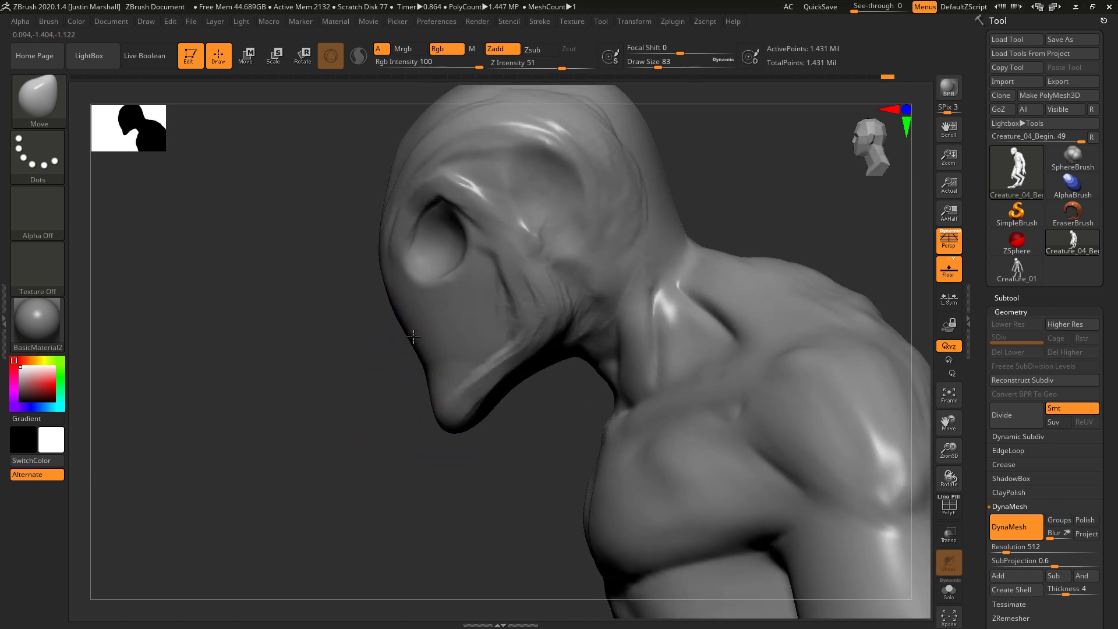
{"action": "left_click_drag", "start_coordinate": [413, 337], "coordinate": [410, 327]}
{"action": "left_click", "coordinate": [657, 63]}
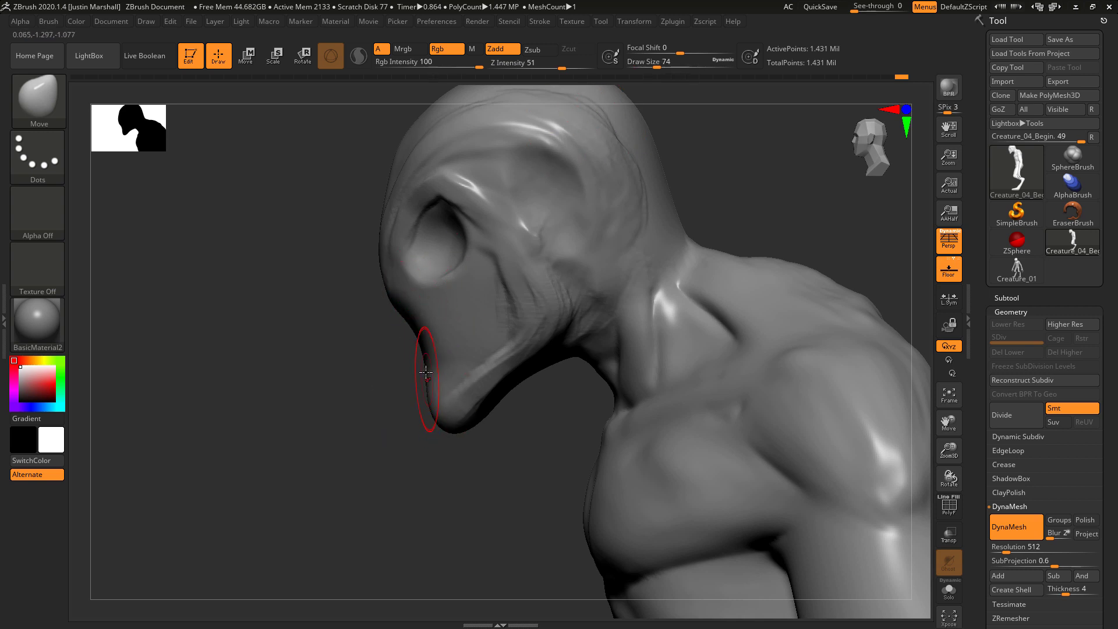
{"action": "left_click_drag", "start_coordinate": [412, 370], "coordinate": [397, 414]}
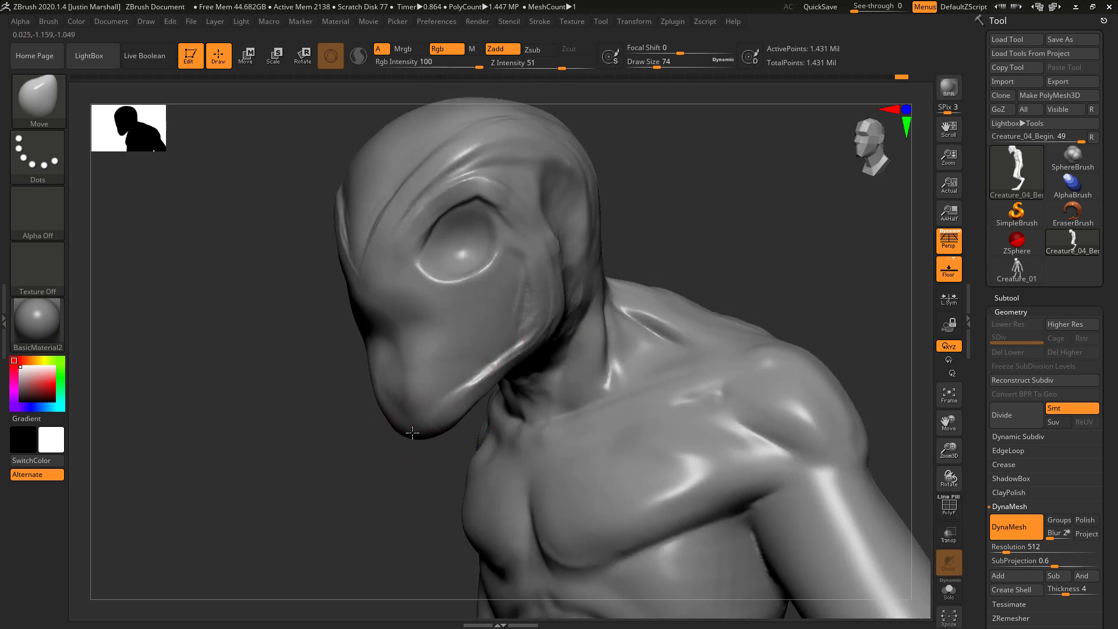
{"action": "left_click_drag", "start_coordinate": [444, 449], "coordinate": [431, 445]}
Reshape the centre of the face between the eyes and its side profile with the Move brush at draw size 68
{"action": "key", "text": "ctrl"}
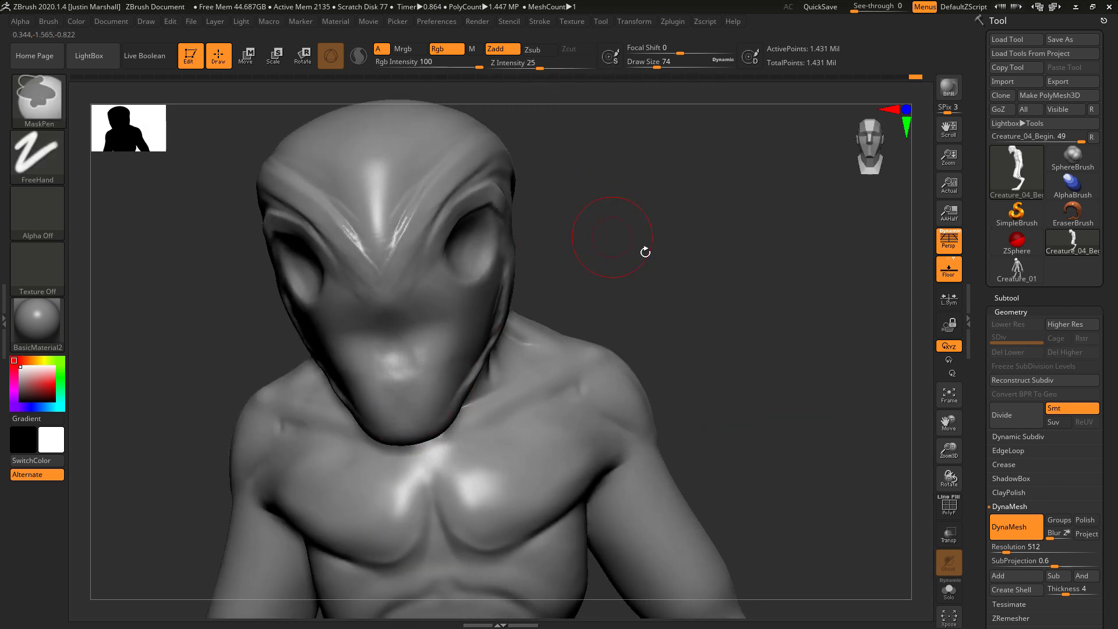
{"action": "mouse_move", "coordinate": [669, 84]}
{"action": "left_mouse_down"}
{"action": "mouse_move", "coordinate": [638, 230]}
{"action": "mouse_move", "coordinate": [638, 194]}
{"action": "mouse_move", "coordinate": [411, 294]}
{"action": "mouse_move", "coordinate": [424, 303]}
{"action": "mouse_move", "coordinate": [400, 292]}
{"action": "left_mouse_up"}
{"action": "mouse_move", "coordinate": [635, 226]}
{"action": "left_mouse_down"}
{"action": "mouse_move", "coordinate": [617, 244]}
{"action": "mouse_move", "coordinate": [628, 291]}
{"action": "left_mouse_up"}
{"action": "mouse_move", "coordinate": [404, 292]}
{"action": "left_mouse_down"}
{"action": "mouse_move", "coordinate": [389, 285]}
{"action": "mouse_move", "coordinate": [413, 256]}
{"action": "left_mouse_up"}
{"action": "mouse_move", "coordinate": [337, 291]}
{"action": "left_mouse_down"}
{"action": "mouse_move", "coordinate": [319, 320]}
{"action": "mouse_move", "coordinate": [351, 419]}
{"action": "mouse_move", "coordinate": [399, 337]}
{"action": "mouse_move", "coordinate": [386, 318]}
{"action": "mouse_move", "coordinate": [397, 347]}
{"action": "left_mouse_up"}
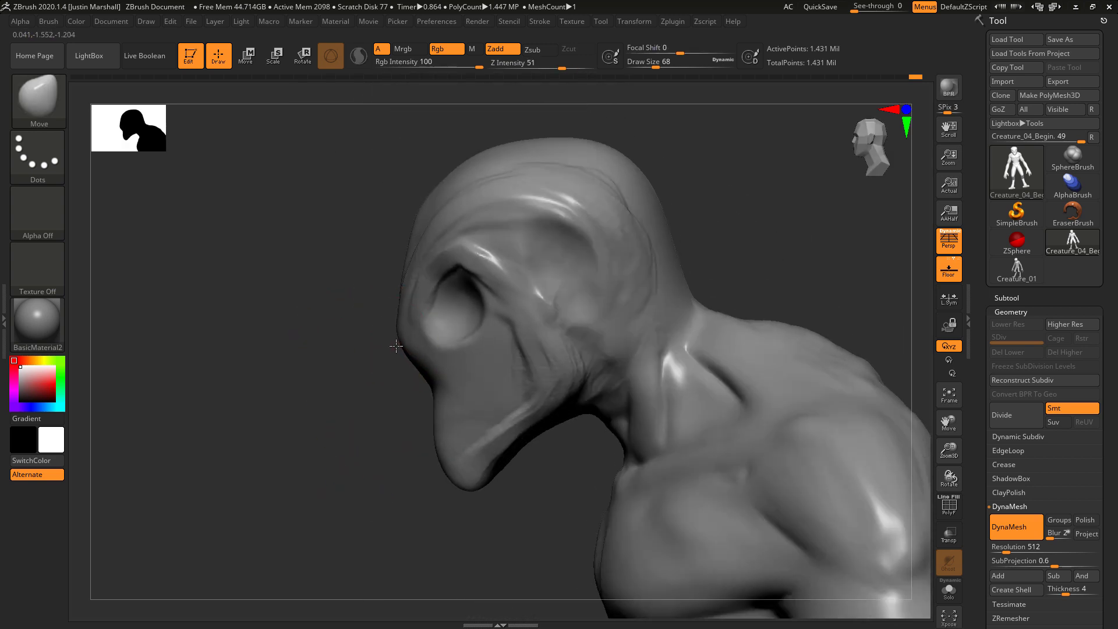
{"action": "left_click_drag", "start_coordinate": [436, 329], "coordinate": [441, 325]}
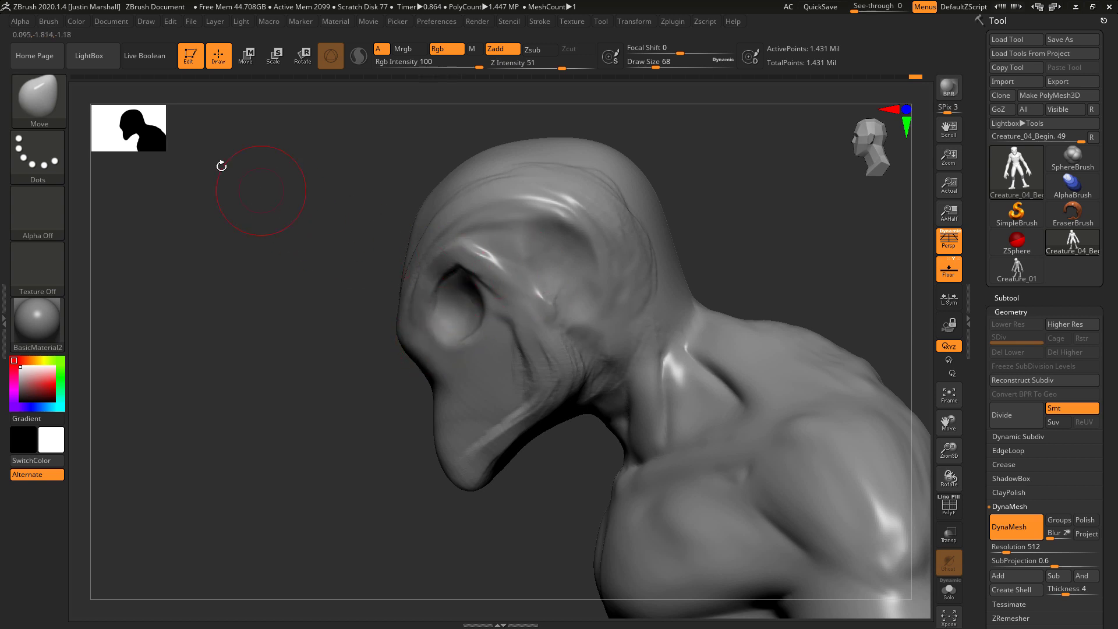
Pull the eye socket back and reshape the forehead and brow profile with the Move brush at draw size 136
{"action": "left_click_drag", "start_coordinate": [656, 67], "coordinate": [667, 65]}
{"action": "mouse_move", "coordinate": [449, 337]}
{"action": "left_mouse_down"}
{"action": "mouse_move", "coordinate": [465, 301]}
{"action": "mouse_move", "coordinate": [493, 281]}
{"action": "mouse_move", "coordinate": [479, 258]}
{"action": "mouse_move", "coordinate": [501, 267]}
{"action": "left_mouse_up"}
{"action": "mouse_move", "coordinate": [344, 269]}
{"action": "left_mouse_down"}
{"action": "mouse_move", "coordinate": [402, 274]}
{"action": "mouse_move", "coordinate": [344, 270]}
{"action": "mouse_move", "coordinate": [388, 278]}
{"action": "mouse_move", "coordinate": [379, 271]}
{"action": "left_mouse_up"}
{"action": "mouse_move", "coordinate": [382, 231]}
{"action": "left_mouse_down"}
{"action": "mouse_move", "coordinate": [400, 234]}
{"action": "mouse_move", "coordinate": [413, 209]}
{"action": "left_mouse_up"}
{"action": "left_click_drag", "start_coordinate": [387, 336], "coordinate": [412, 378]}
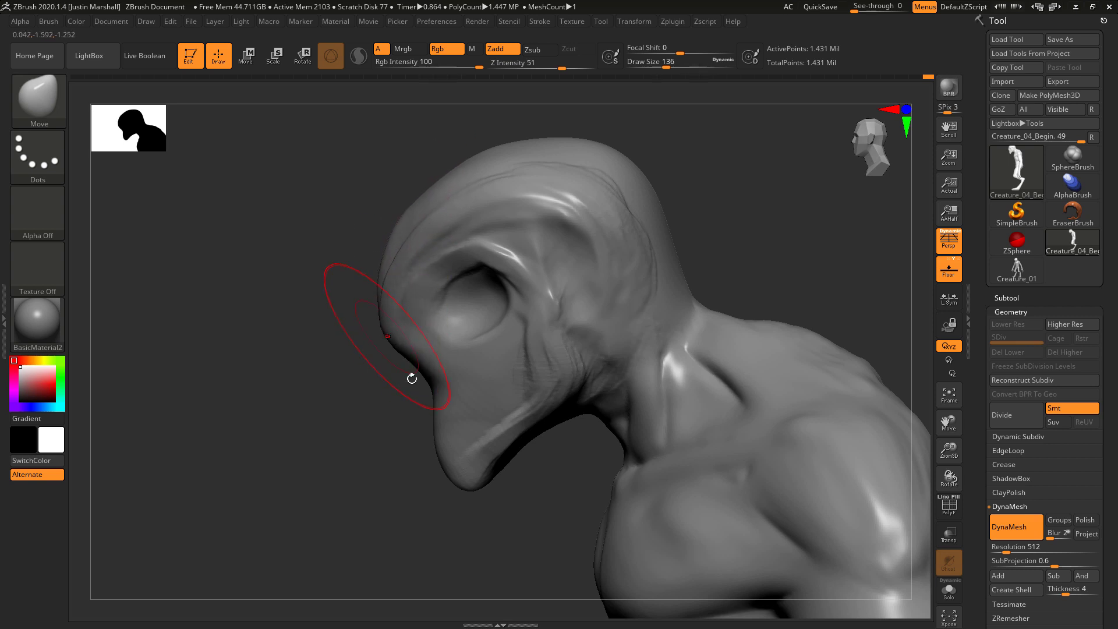
Pull the muzzle and chin forward, shift the eye socket farther back, and remesh the sculpt with DynaMesh
{"action": "mouse_move", "coordinate": [436, 445]}
{"action": "left_mouse_down"}
{"action": "mouse_move", "coordinate": [436, 404]}
{"action": "mouse_move", "coordinate": [406, 391]}
{"action": "left_mouse_up"}
{"action": "left_click_drag", "start_coordinate": [464, 327], "coordinate": [487, 325]}
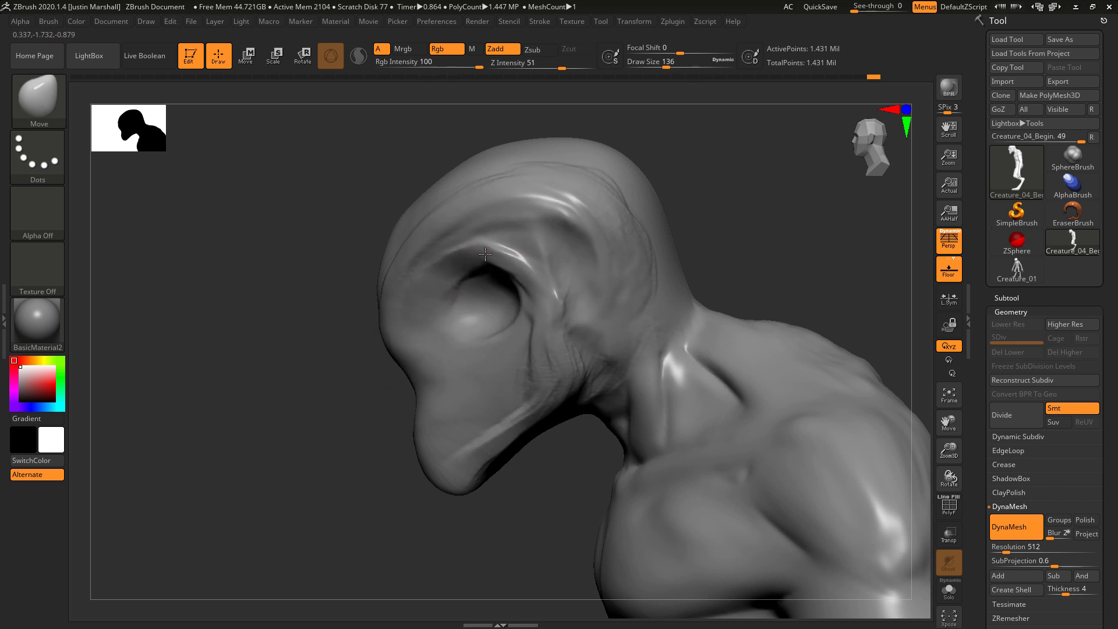
{"action": "left_click_drag", "start_coordinate": [486, 254], "coordinate": [492, 262]}
{"action": "left_click_drag", "start_coordinate": [447, 315], "coordinate": [462, 313]}
{"action": "left_click_drag", "start_coordinate": [731, 203], "coordinate": [710, 225]}
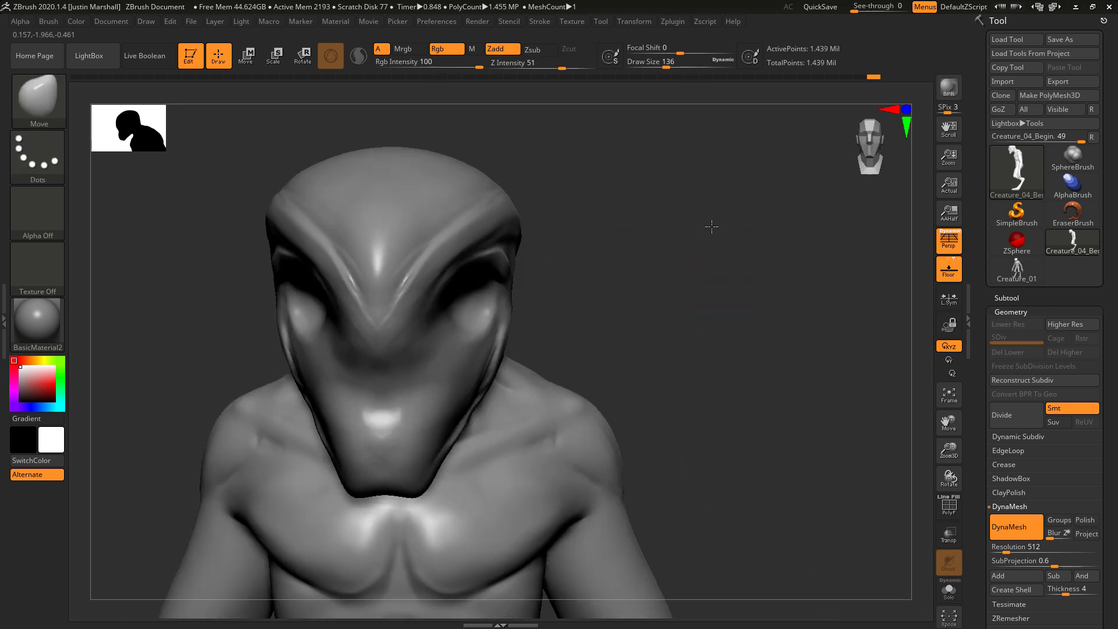
{"action": "mouse_move", "coordinate": [651, 260]}
{"action": "left_mouse_down"}
{"action": "mouse_move", "coordinate": [635, 249]}
{"action": "mouse_move", "coordinate": [641, 274]}
{"action": "left_mouse_up"}
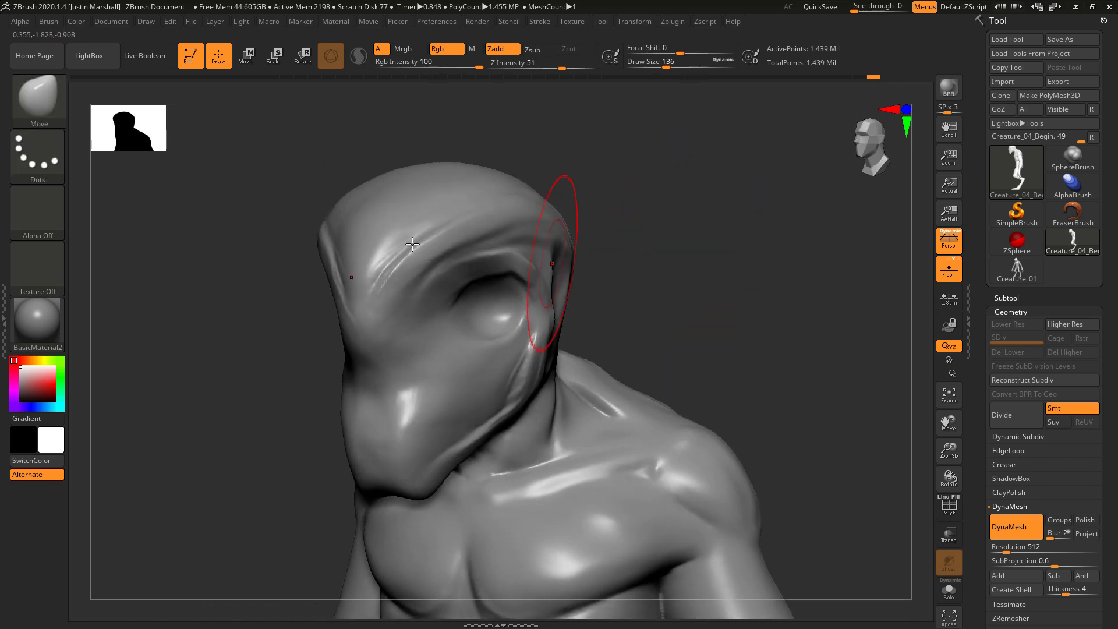
Build up the bridge of the face and the area in front of the eye with ClayBuildup at draw size 74
{"action": "left_click", "coordinate": [36, 102]}
{"action": "left_click", "coordinate": [460, 169]}
{"action": "left_click_drag", "start_coordinate": [727, 192], "coordinate": [724, 201]}
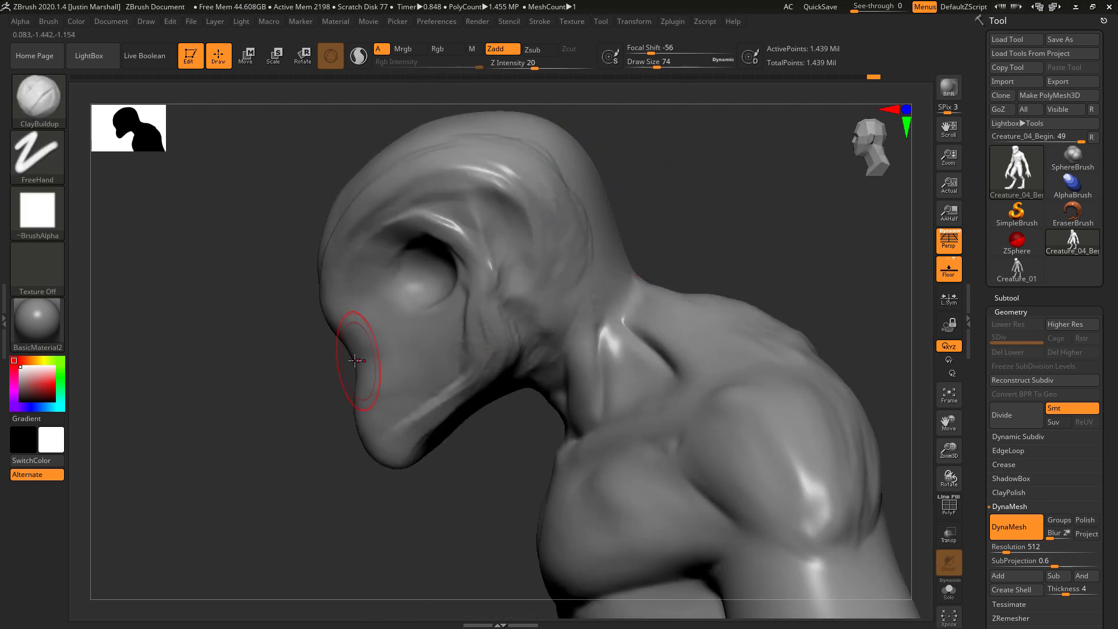
{"action": "left_click_drag", "start_coordinate": [362, 358], "coordinate": [353, 326]}
{"action": "left_click_drag", "start_coordinate": [411, 240], "coordinate": [385, 274]}
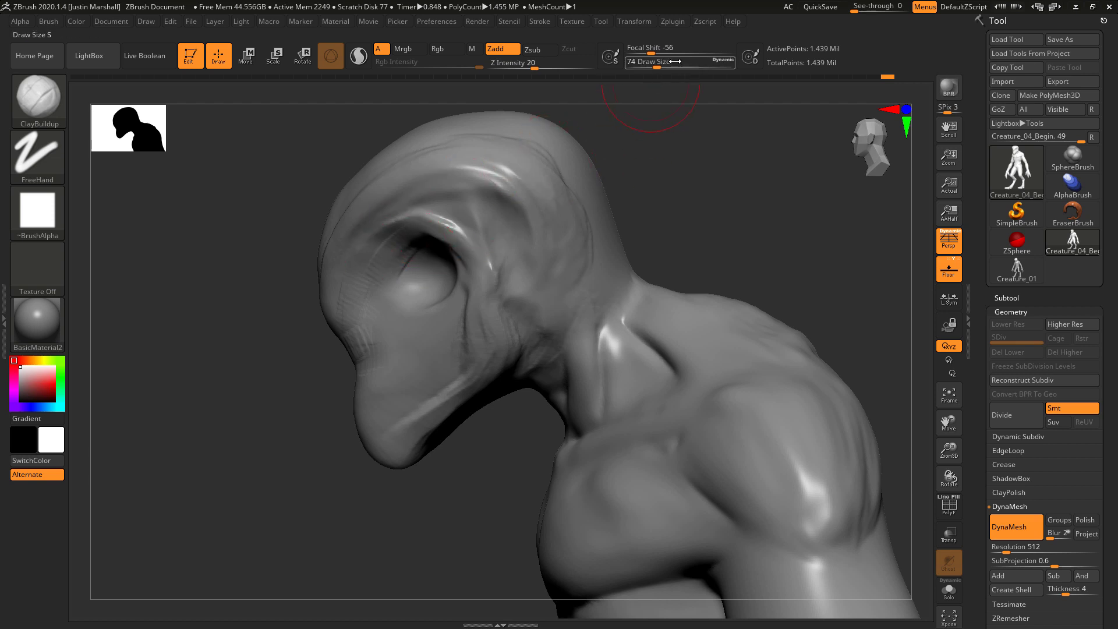
Build up the inner and lower rims of the eye sockets toward the cheekbones with ClayBuildup at draw size 44
{"action": "left_click", "coordinate": [650, 65]}
{"action": "mouse_move", "coordinate": [430, 236]}
{"action": "left_mouse_down"}
{"action": "mouse_move", "coordinate": [405, 256]}
{"action": "mouse_move", "coordinate": [394, 302]}
{"action": "left_mouse_up"}
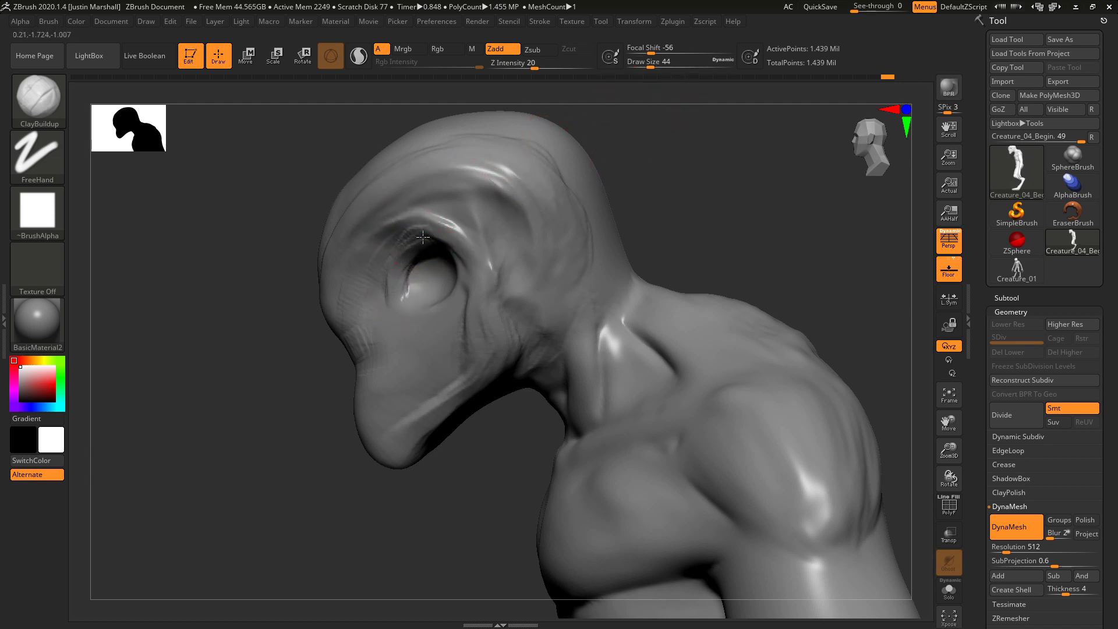
{"action": "left_click_drag", "start_coordinate": [664, 180], "coordinate": [635, 212]}
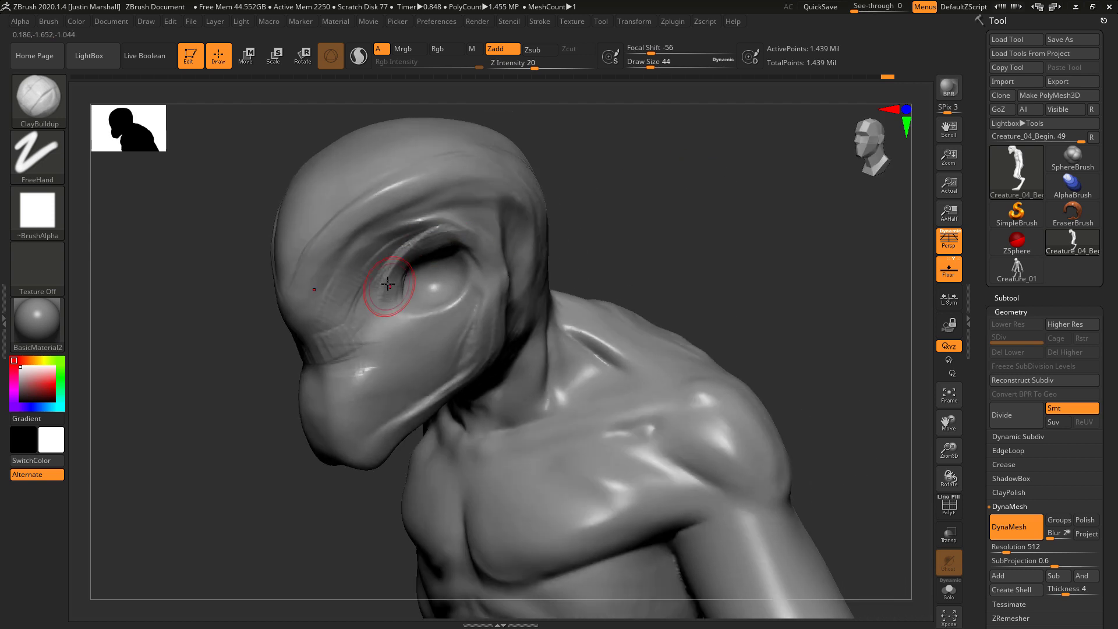
{"action": "left_click_drag", "start_coordinate": [414, 316], "coordinate": [486, 280]}
{"action": "mouse_move", "coordinate": [627, 237]}
{"action": "left_mouse_down"}
{"action": "mouse_move", "coordinate": [641, 242]}
{"action": "mouse_move", "coordinate": [634, 249]}
{"action": "left_mouse_up"}
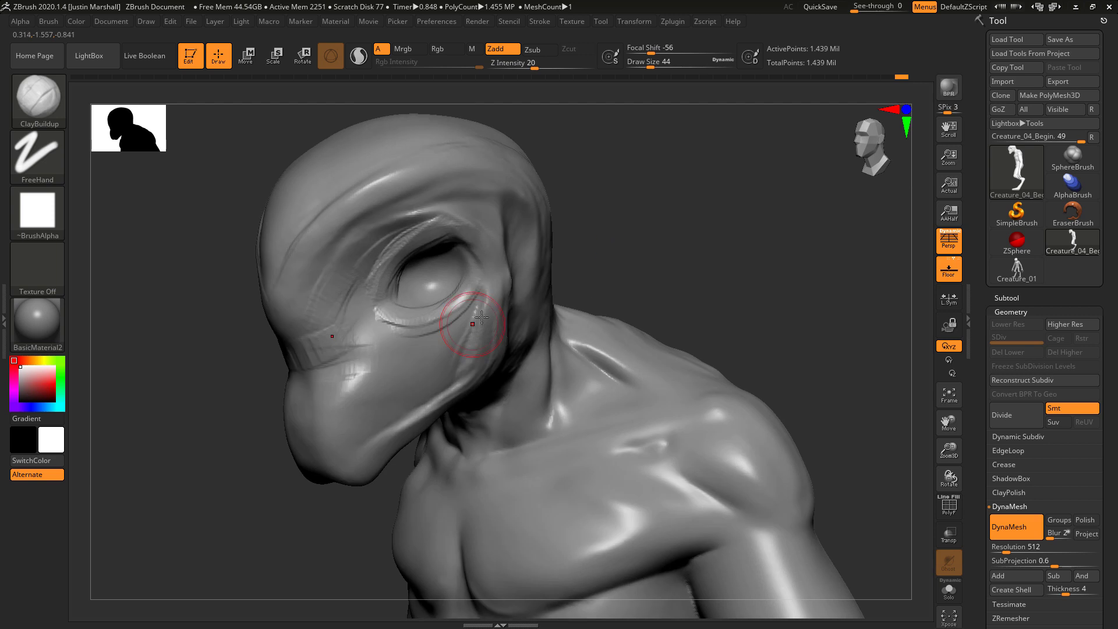
{"action": "mouse_move", "coordinate": [486, 279]}
{"action": "left_mouse_down"}
{"action": "mouse_move", "coordinate": [446, 338]}
{"action": "mouse_move", "coordinate": [467, 319]}
{"action": "mouse_move", "coordinate": [477, 258]}
{"action": "mouse_move", "coordinate": [482, 291]}
{"action": "left_mouse_up"}
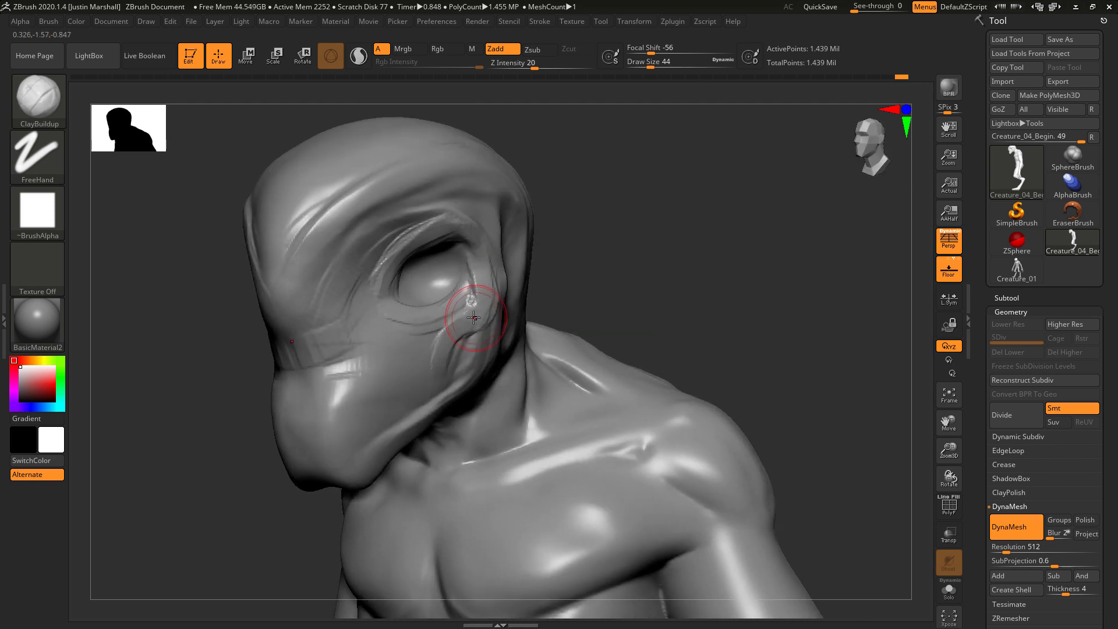
Define the cheekbone and cheek hollow and add clay strokes along the side of the jaw
{"action": "mouse_move", "coordinate": [470, 316]}
{"action": "left_mouse_down"}
{"action": "mouse_move", "coordinate": [484, 303]}
{"action": "mouse_move", "coordinate": [440, 344]}
{"action": "mouse_move", "coordinate": [463, 359]}
{"action": "mouse_move", "coordinate": [434, 403]}
{"action": "left_mouse_up"}
{"action": "right_click_drag", "start_coordinate": [433, 403], "coordinate": [418, 401]}
{"action": "left_click_drag", "start_coordinate": [409, 381], "coordinate": [388, 406]}
{"action": "mouse_move", "coordinate": [608, 250]}
{"action": "left_mouse_down"}
{"action": "mouse_move", "coordinate": [626, 258]}
{"action": "mouse_move", "coordinate": [516, 269]}
{"action": "left_mouse_up"}
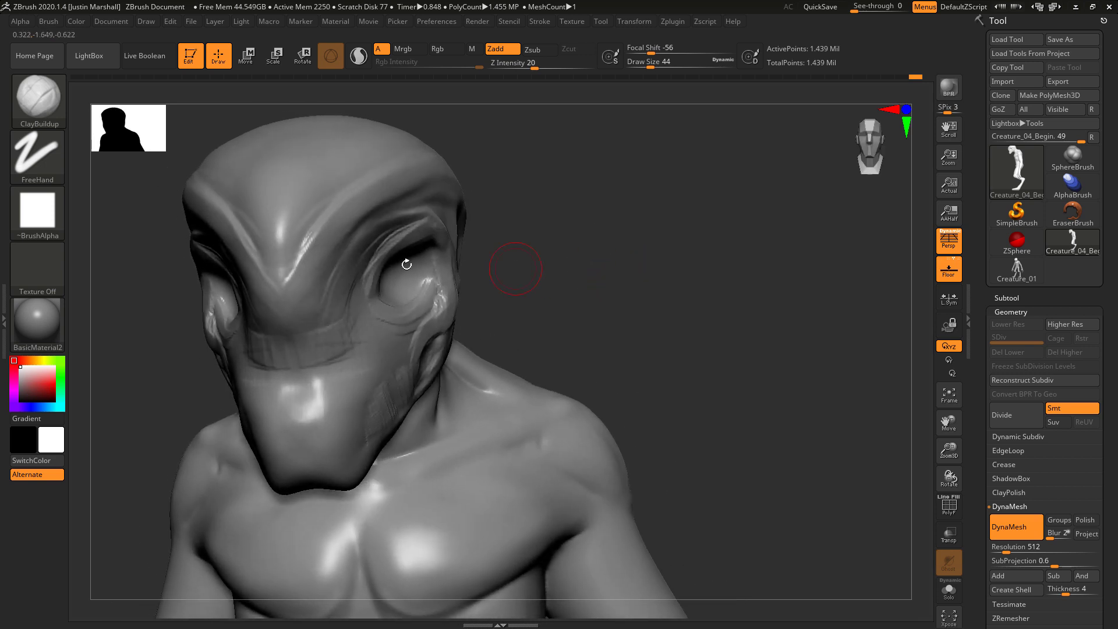
{"action": "left_click", "coordinate": [47, 106]}
{"action": "key", "text": "m"}
{"action": "key", "text": "l"}
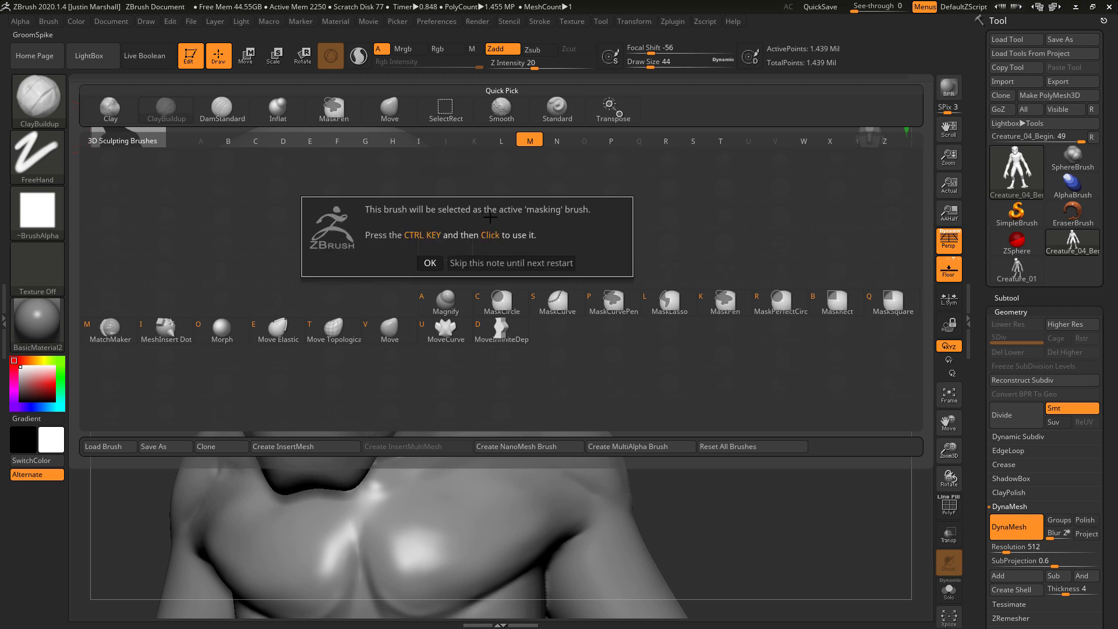
{"action": "left_click", "coordinate": [430, 263]}
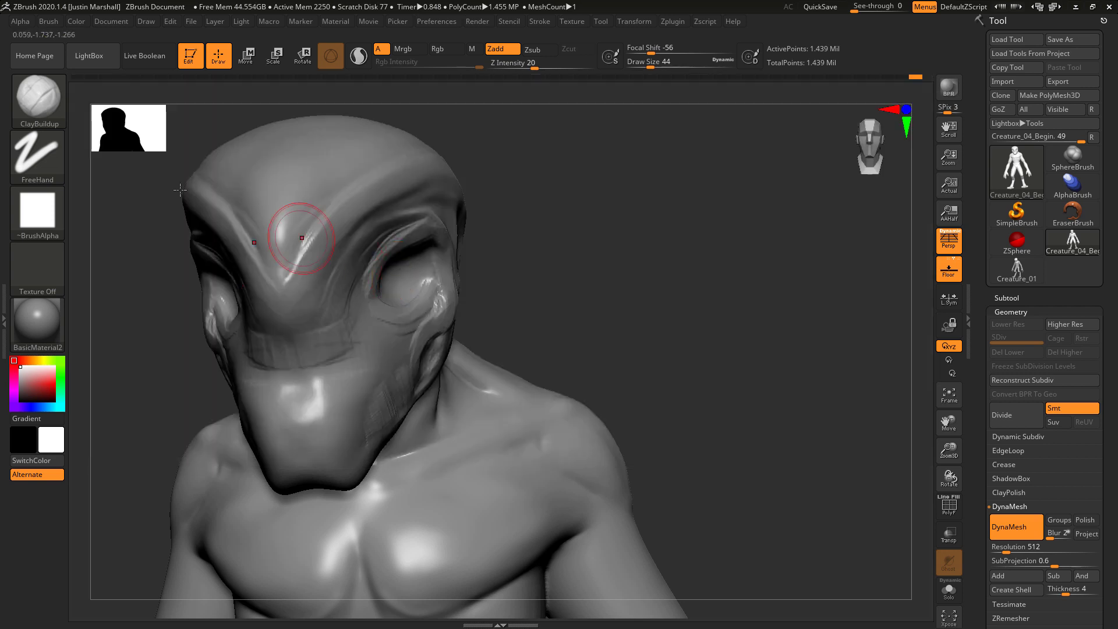
Reshape the mouth and chin profile with the Move brush at draw size 104
{"action": "key", "text": "b"}
{"action": "key", "text": "m"}
{"action": "key", "text": "v"}
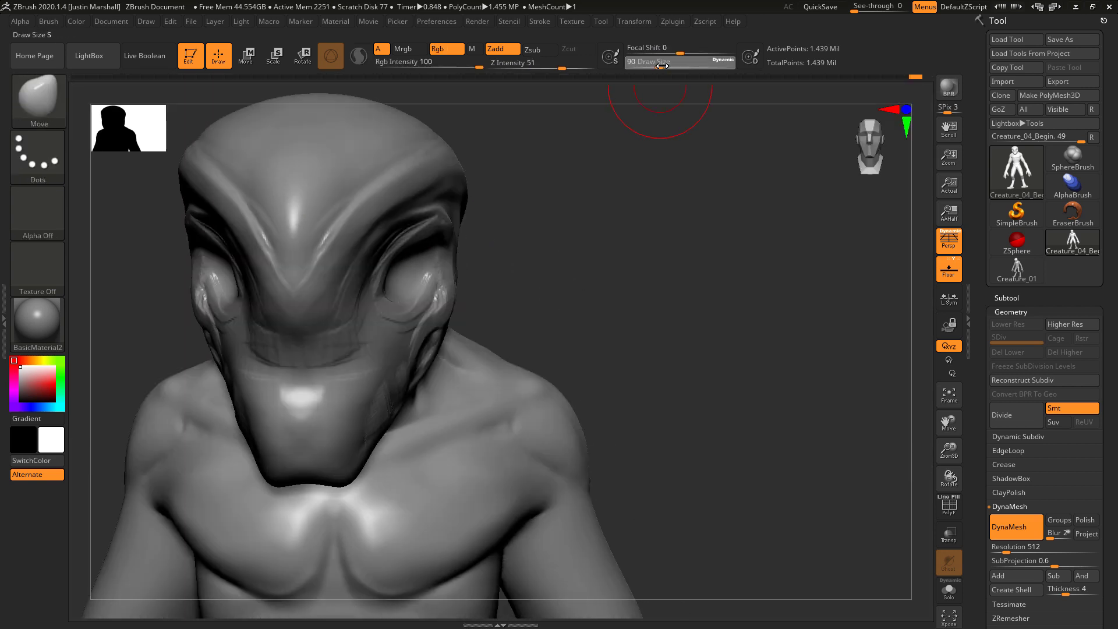
{"action": "left_click_drag", "start_coordinate": [697, 240], "coordinate": [799, 197], "text": "alt"}
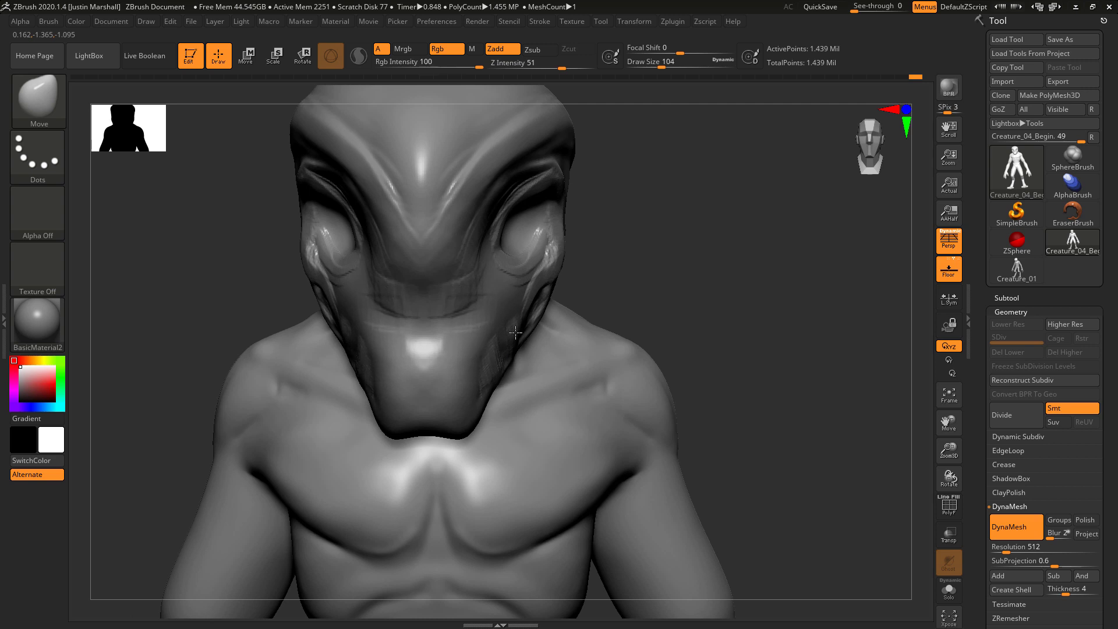
{"action": "left_click_drag", "start_coordinate": [663, 275], "coordinate": [466, 317]}
{"action": "left_click_drag", "start_coordinate": [464, 359], "coordinate": [473, 360]}
{"action": "mouse_move", "coordinate": [472, 404]}
{"action": "left_mouse_down"}
{"action": "mouse_move", "coordinate": [475, 416]}
{"action": "mouse_move", "coordinate": [479, 390]}
{"action": "left_mouse_up"}
{"action": "left_click_drag", "start_coordinate": [497, 432], "coordinate": [499, 430]}
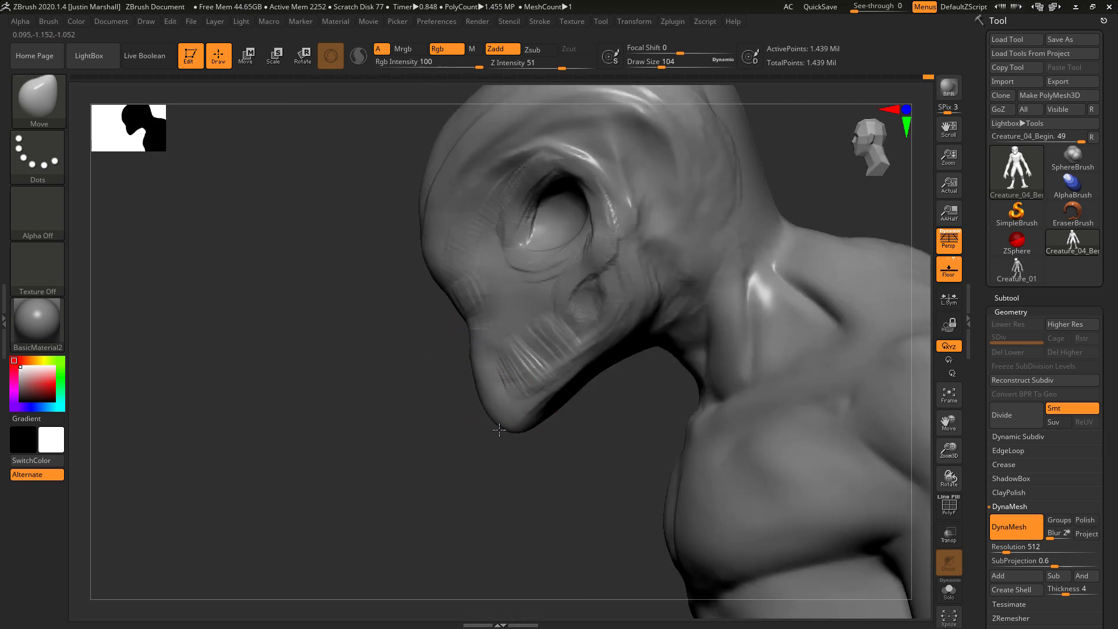
Reshape the brow ridges and the inner sides of the eye sockets with the Move brush at draw size 112
{"action": "mouse_move", "coordinate": [711, 149]}
{"action": "right_mouse_down"}
{"action": "mouse_move", "coordinate": [661, 193]}
{"action": "mouse_move", "coordinate": [711, 192]}
{"action": "mouse_move", "coordinate": [629, 175]}
{"action": "right_mouse_up"}
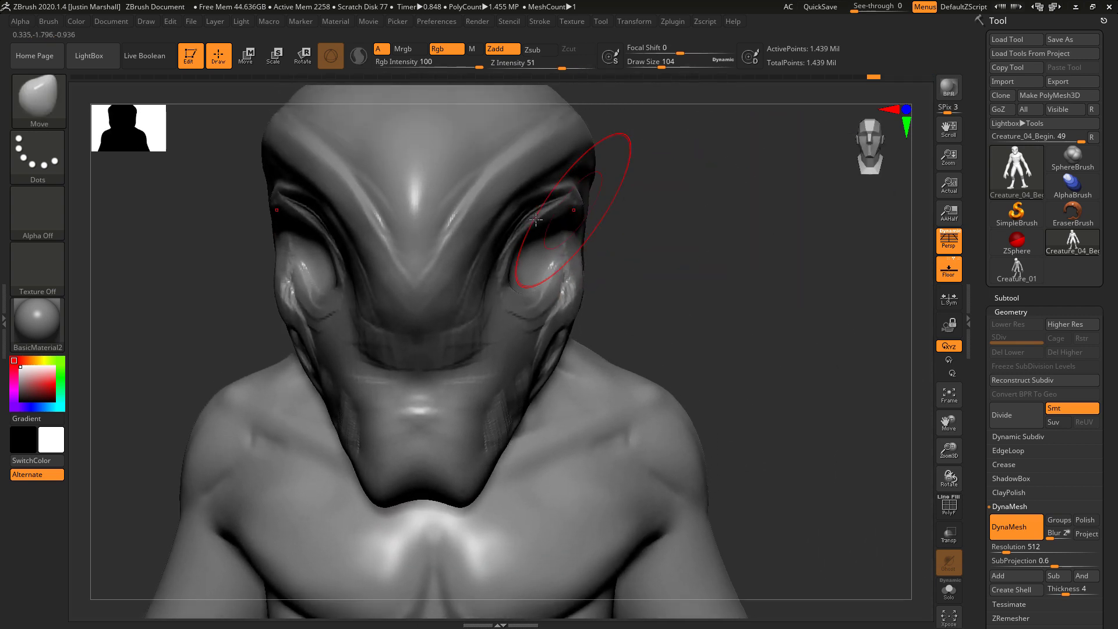
{"action": "left_click_drag", "start_coordinate": [659, 63], "coordinate": [662, 67]}
{"action": "right_click_drag", "start_coordinate": [657, 237], "coordinate": [652, 201]}
{"action": "left_click_drag", "start_coordinate": [528, 224], "coordinate": [521, 242]}
{"action": "left_click_drag", "start_coordinate": [505, 279], "coordinate": [492, 279]}
{"action": "right_click_drag", "start_coordinate": [645, 261], "coordinate": [618, 249]}
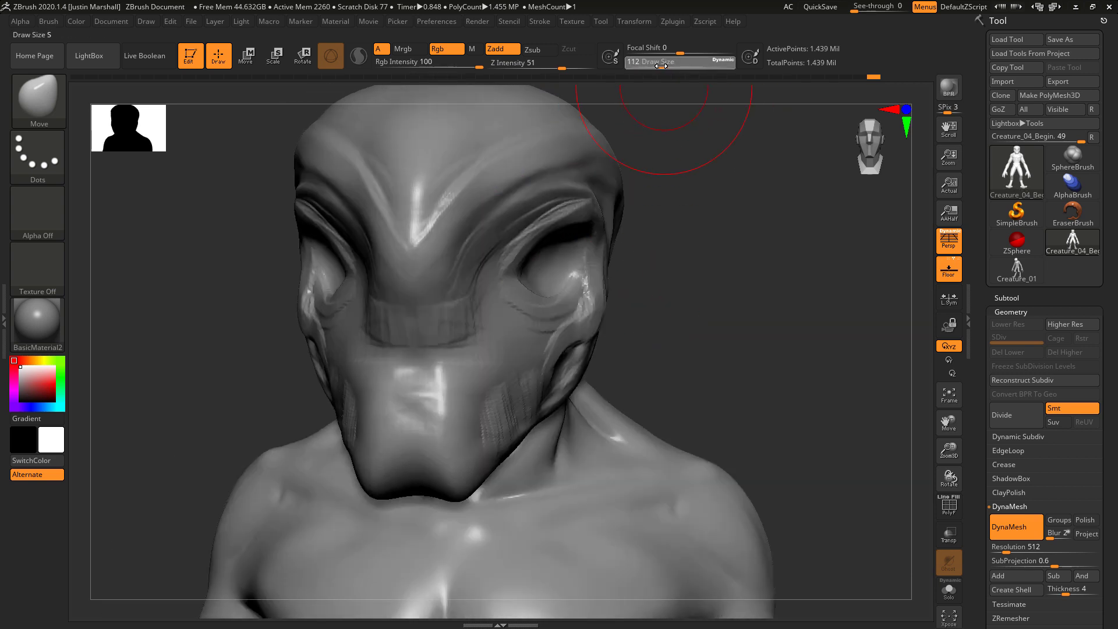
Refine the upper eye rims, cheekbones and sides of the face with the Move brush at draw size 83
{"action": "left_click_drag", "start_coordinate": [663, 67], "coordinate": [658, 67]}
{"action": "right_click_drag", "start_coordinate": [666, 212], "coordinate": [631, 239]}
{"action": "left_click_drag", "start_coordinate": [631, 239], "coordinate": [627, 240]}
{"action": "left_click_drag", "start_coordinate": [531, 233], "coordinate": [526, 235]}
{"action": "left_click_drag", "start_coordinate": [522, 320], "coordinate": [517, 321]}
{"action": "mouse_move", "coordinate": [607, 317]}
{"action": "left_mouse_down"}
{"action": "mouse_move", "coordinate": [573, 335]}
{"action": "mouse_move", "coordinate": [520, 338]}
{"action": "left_mouse_up"}
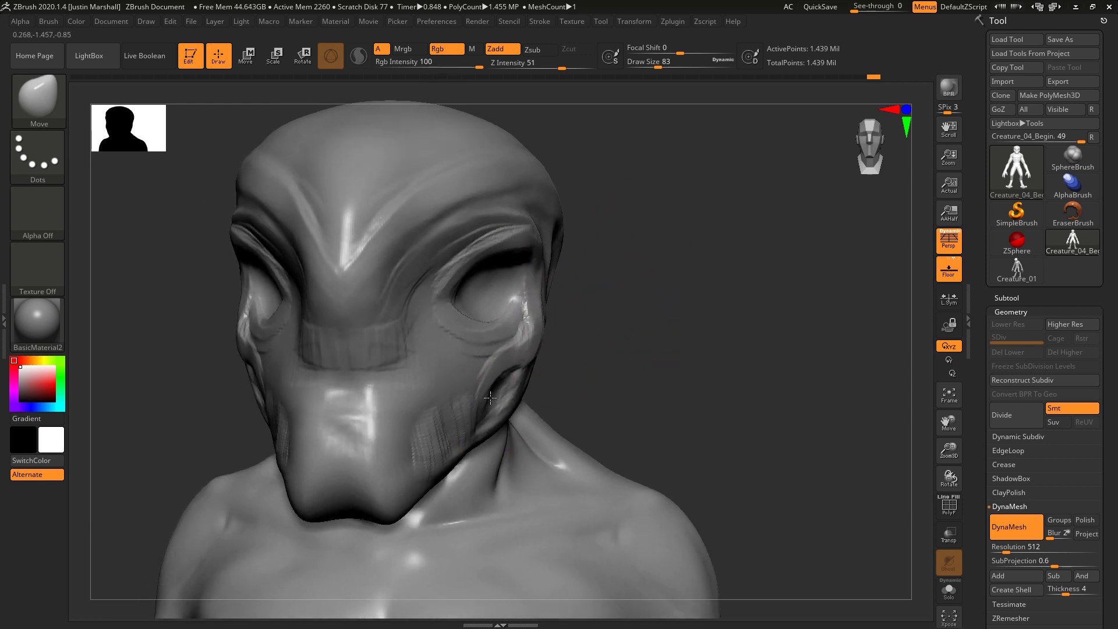
{"action": "left_click_drag", "start_coordinate": [490, 397], "coordinate": [491, 391]}
{"action": "left_click_drag", "start_coordinate": [599, 330], "coordinate": [603, 339]}
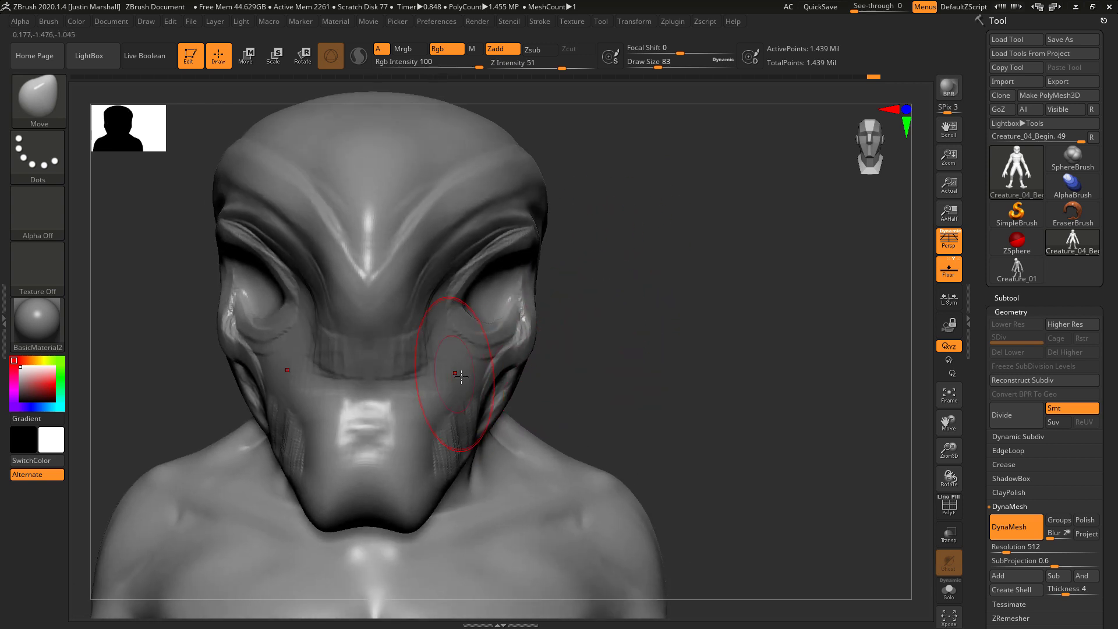
Smooth the rough clay strokes on the face and jaw and remesh the sculpt with DynaMesh
{"action": "right_click_drag", "start_coordinate": [605, 311], "coordinate": [588, 306]}
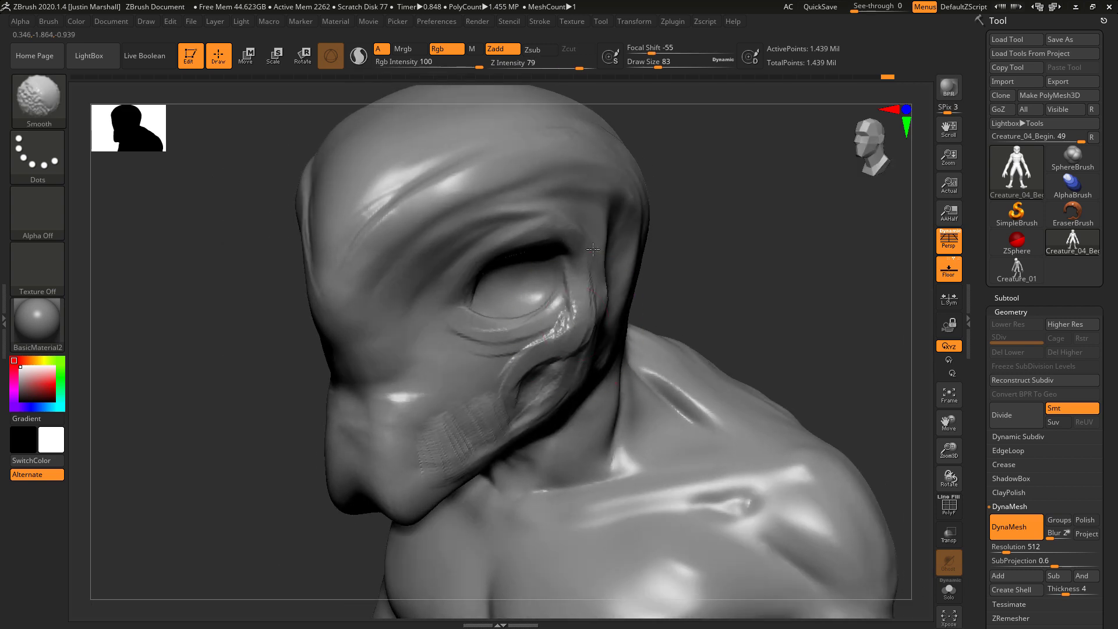
{"action": "key", "text": "ctrl"}
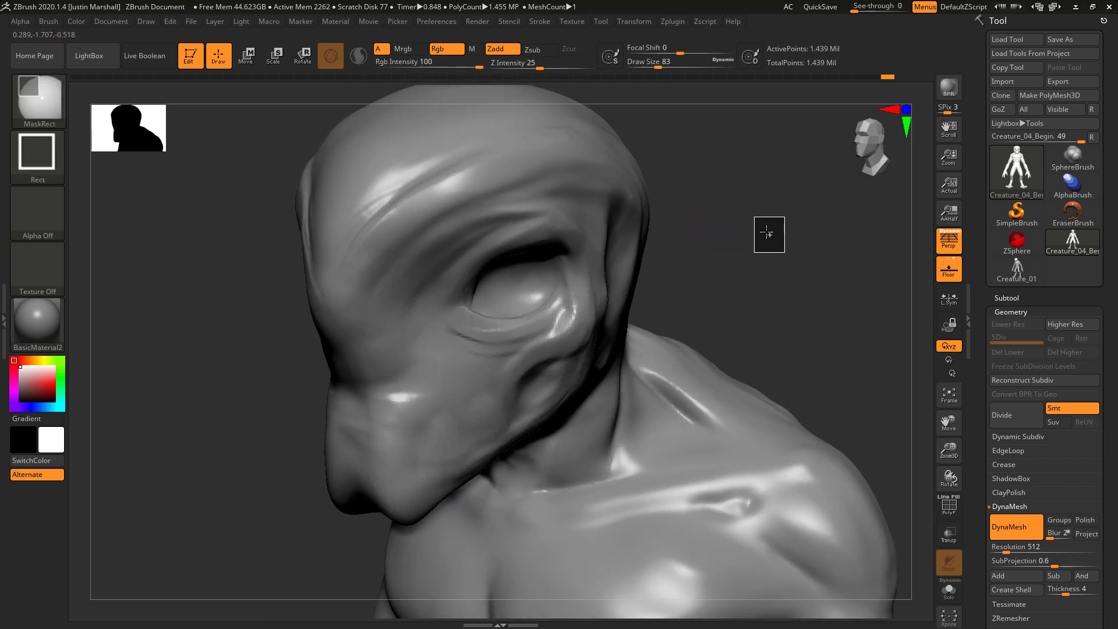
{"action": "right_click_drag", "start_coordinate": [739, 239], "coordinate": [704, 210]}
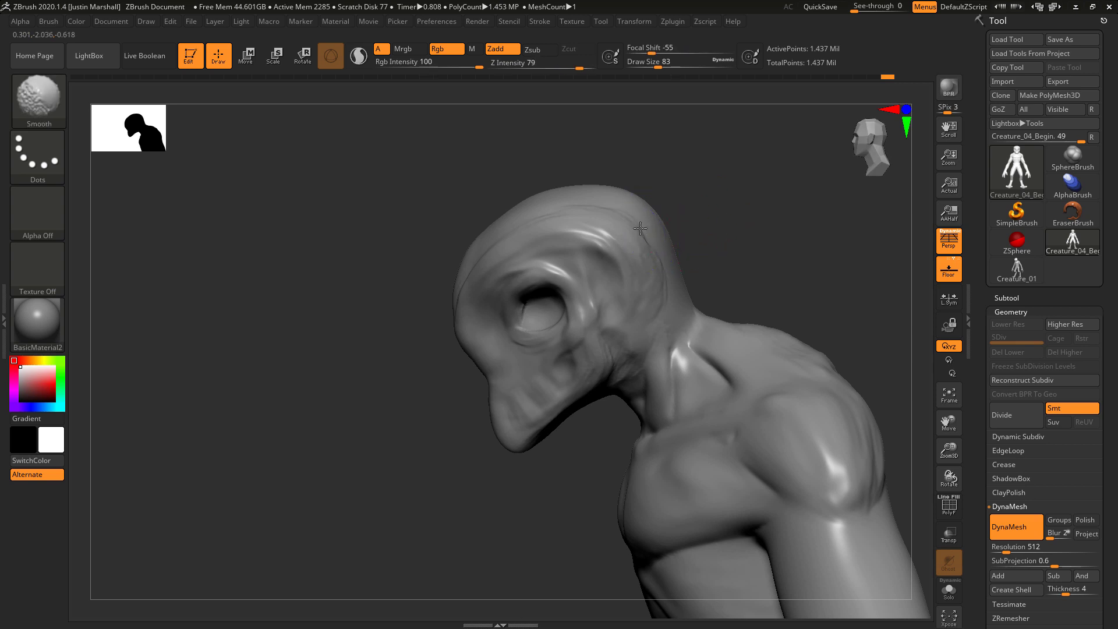
Adjust the top of the skull in profile with the Move brush at draw size 116
{"action": "right_click_drag", "start_coordinate": [640, 229], "coordinate": [701, 174]}
{"action": "left_click_drag", "start_coordinate": [658, 67], "coordinate": [663, 67]}
{"action": "right_click_drag", "start_coordinate": [644, 197], "coordinate": [670, 199]}
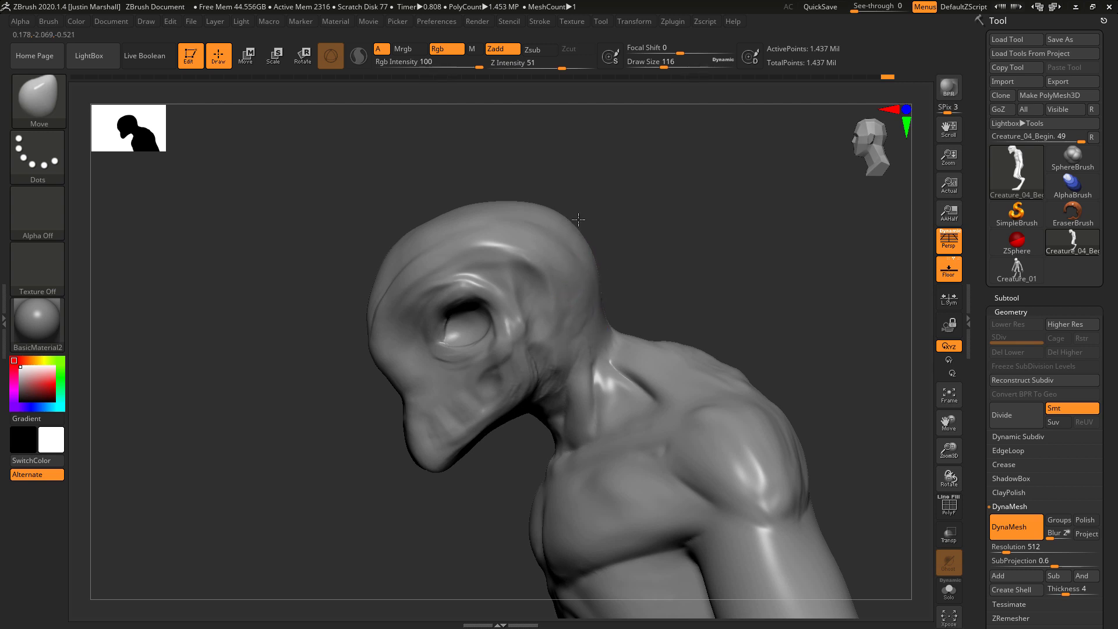
{"action": "left_click_drag", "start_coordinate": [487, 205], "coordinate": [467, 205]}
Reshape the forehead and crown and push the jaw up and back with the Move brush at draw size 251
{"action": "left_click", "coordinate": [680, 65]}
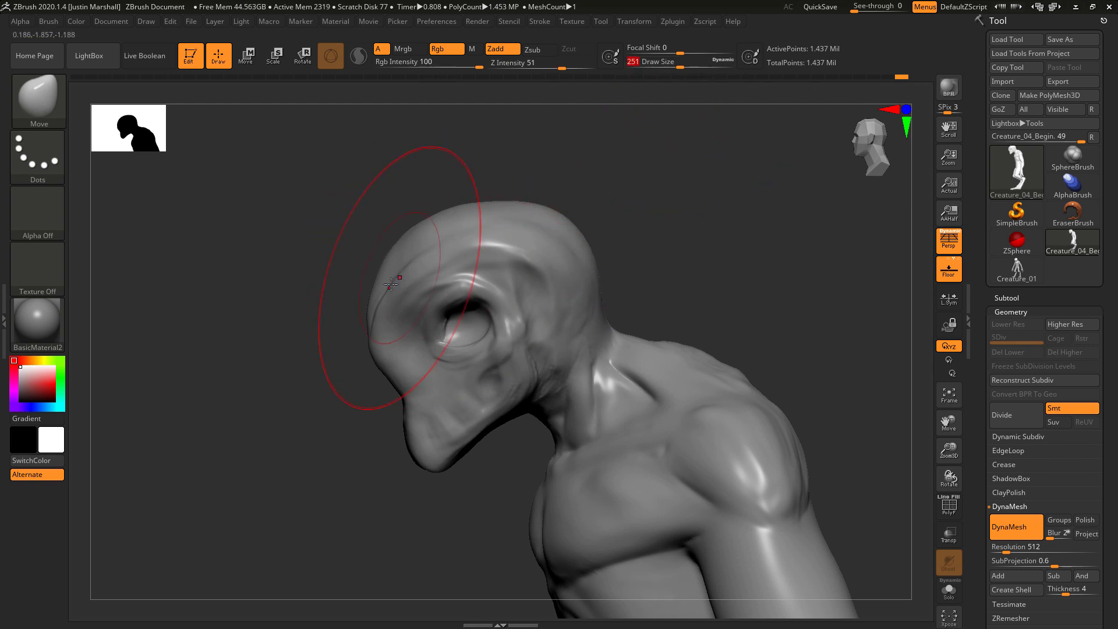
{"action": "left_click_drag", "start_coordinate": [384, 284], "coordinate": [381, 273]}
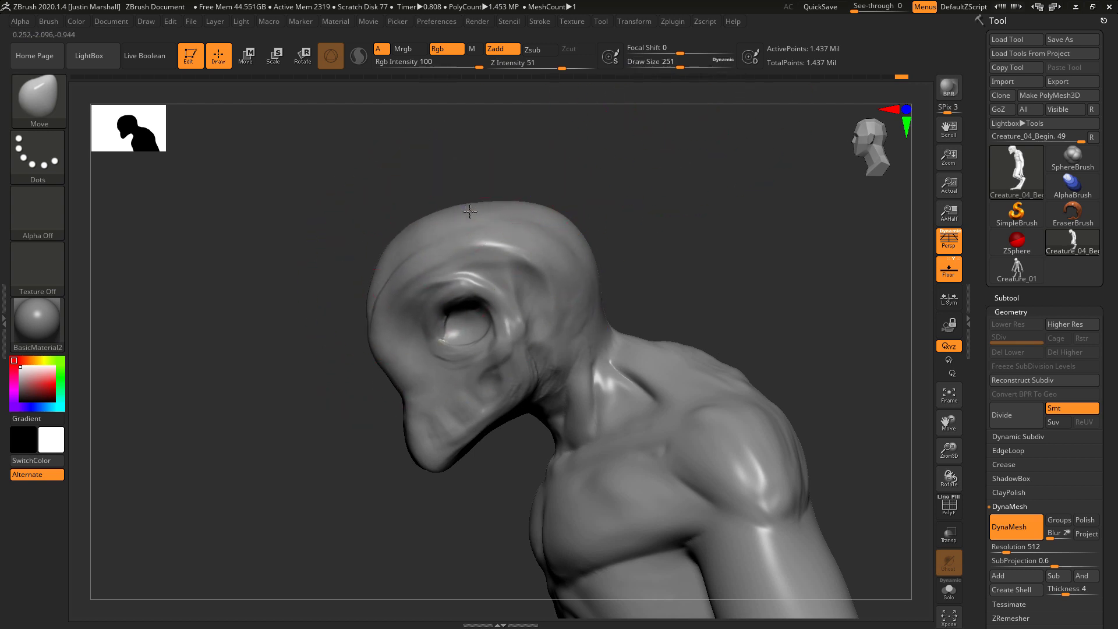
{"action": "left_click_drag", "start_coordinate": [464, 213], "coordinate": [467, 208]}
{"action": "left_click_drag", "start_coordinate": [474, 408], "coordinate": [485, 391]}
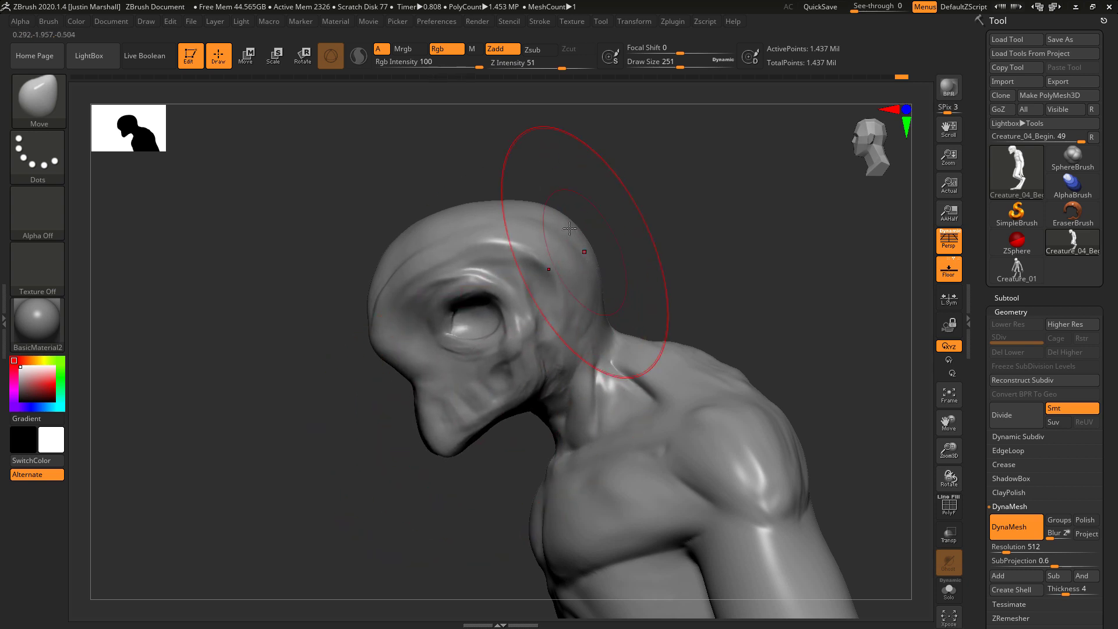
Refine the head's silhouette around the brow and skull with the Move brush at draw size 108
{"action": "left_click_drag", "start_coordinate": [693, 238], "coordinate": [751, 236]}
{"action": "key", "text": "bracketleft"}
{"action": "mouse_move", "coordinate": [486, 209]}
{"action": "right_mouse_down"}
{"action": "mouse_move", "coordinate": [493, 198]}
{"action": "mouse_move", "coordinate": [423, 201]}
{"action": "right_mouse_up"}
{"action": "left_click_drag", "start_coordinate": [620, 278], "coordinate": [547, 284]}
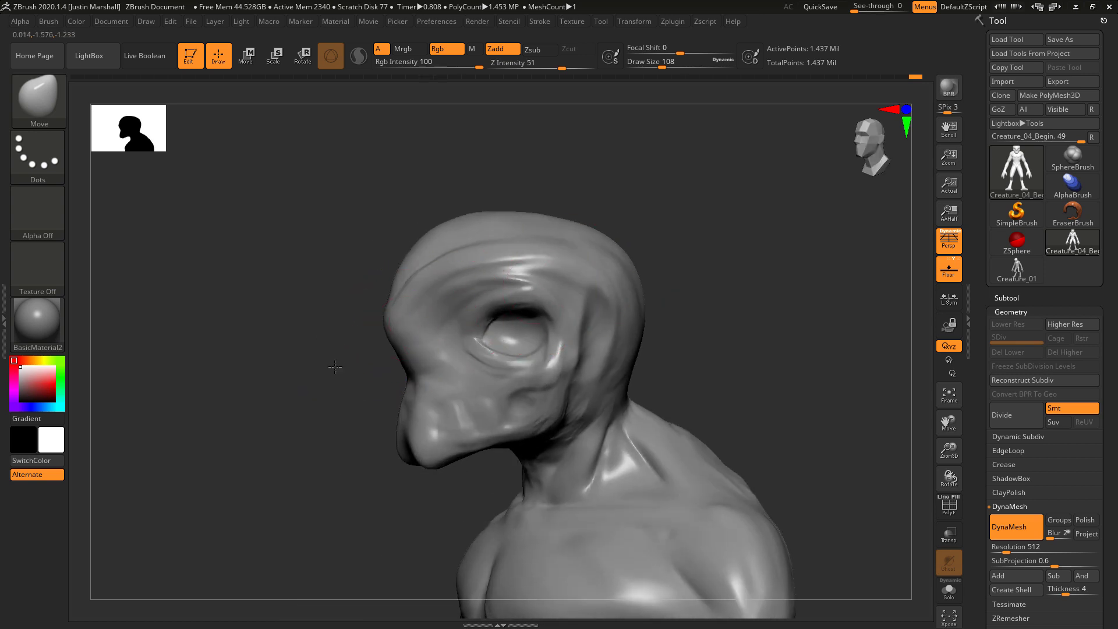
{"action": "right_click_drag", "start_coordinate": [335, 366], "coordinate": [611, 270]}
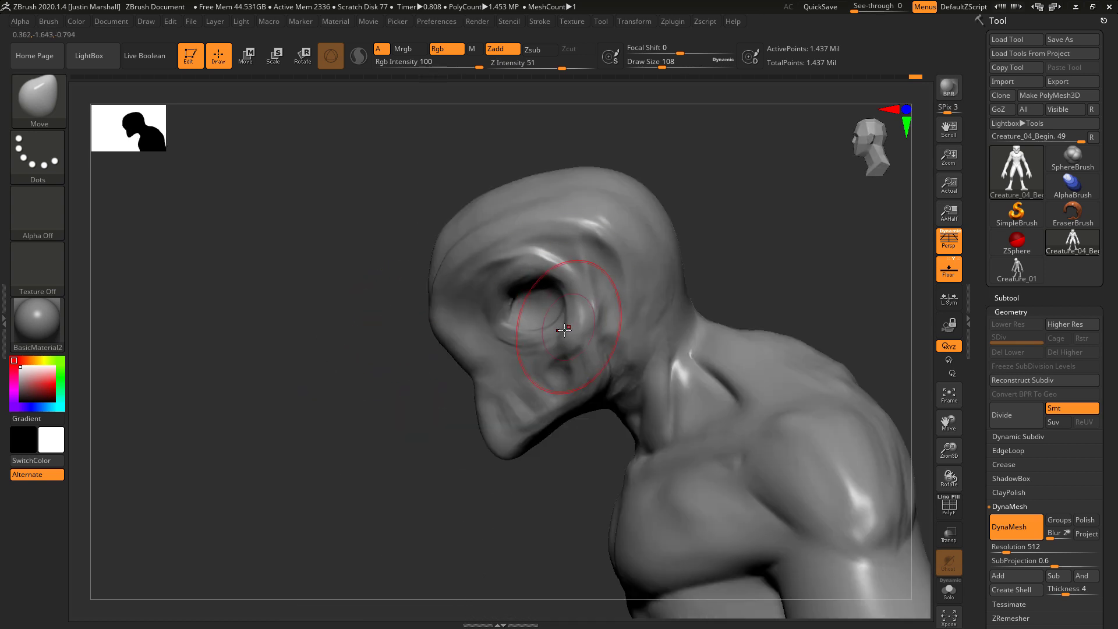
{"action": "mouse_move", "coordinate": [564, 330]}
{"action": "right_mouse_down"}
{"action": "mouse_move", "coordinate": [615, 300]}
{"action": "mouse_move", "coordinate": [631, 268]}
{"action": "mouse_move", "coordinate": [651, 296]}
{"action": "mouse_move", "coordinate": [648, 268]}
{"action": "right_mouse_up"}
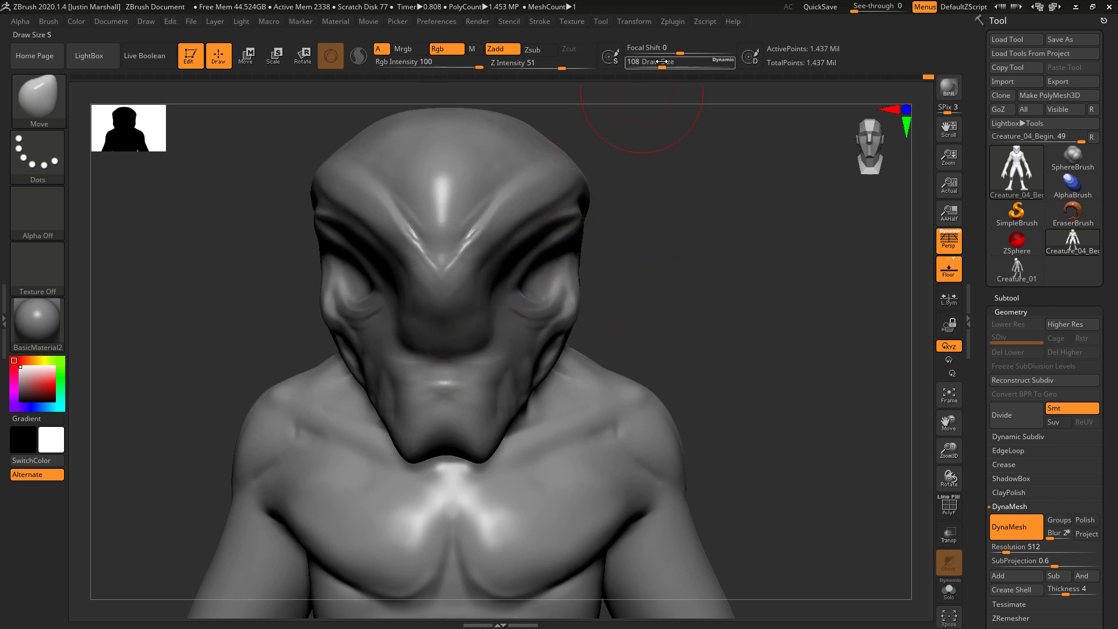
Narrow the bridge between the eyes and refine the nose and mouth profile with the Move brush at draw size 74
{"action": "left_click_drag", "start_coordinate": [661, 62], "coordinate": [656, 62]}
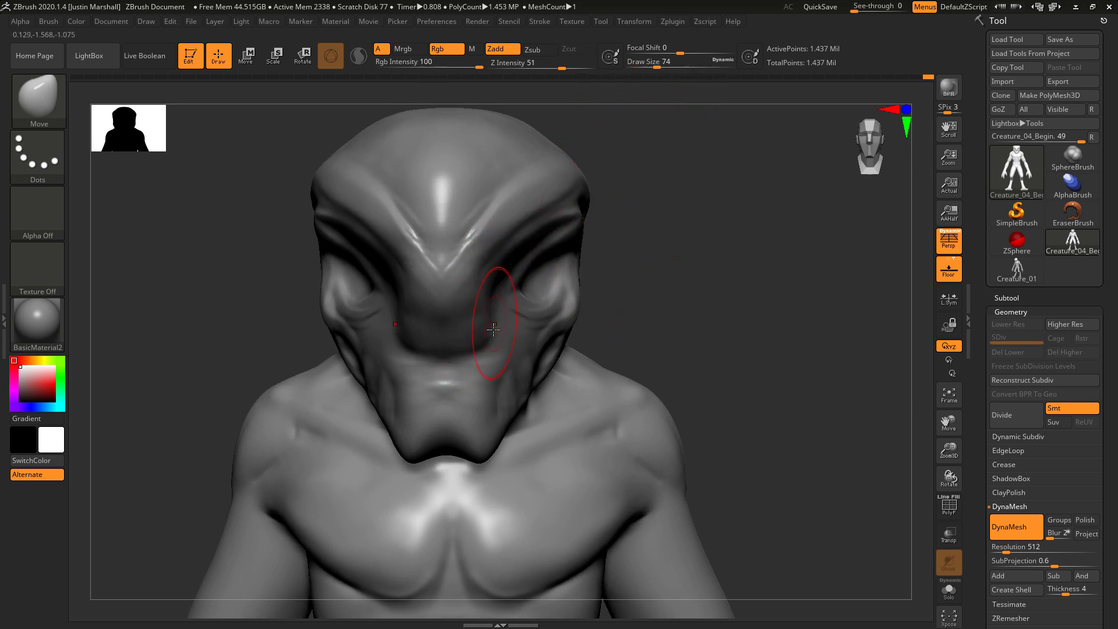
{"action": "left_click_drag", "start_coordinate": [471, 336], "coordinate": [466, 334]}
{"action": "right_click_drag", "start_coordinate": [695, 262], "coordinate": [603, 282]}
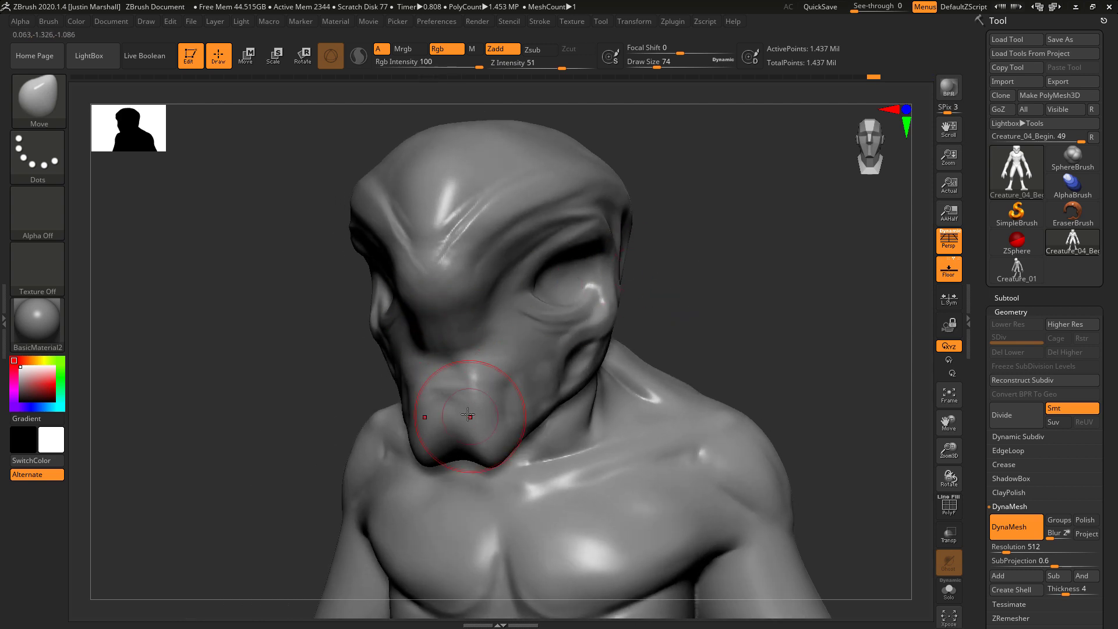
{"action": "mouse_move", "coordinate": [431, 426]}
{"action": "right_mouse_down"}
{"action": "mouse_move", "coordinate": [270, 454]}
{"action": "mouse_move", "coordinate": [448, 399]}
{"action": "right_mouse_up"}
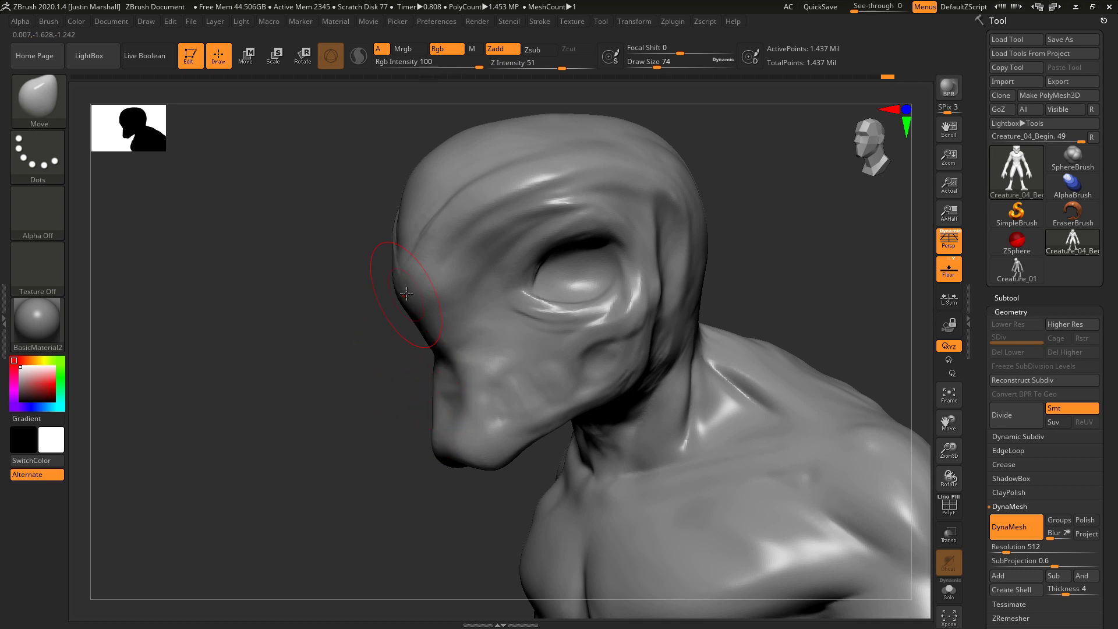
{"action": "right_click_drag", "start_coordinate": [362, 409], "coordinate": [201, 217]}
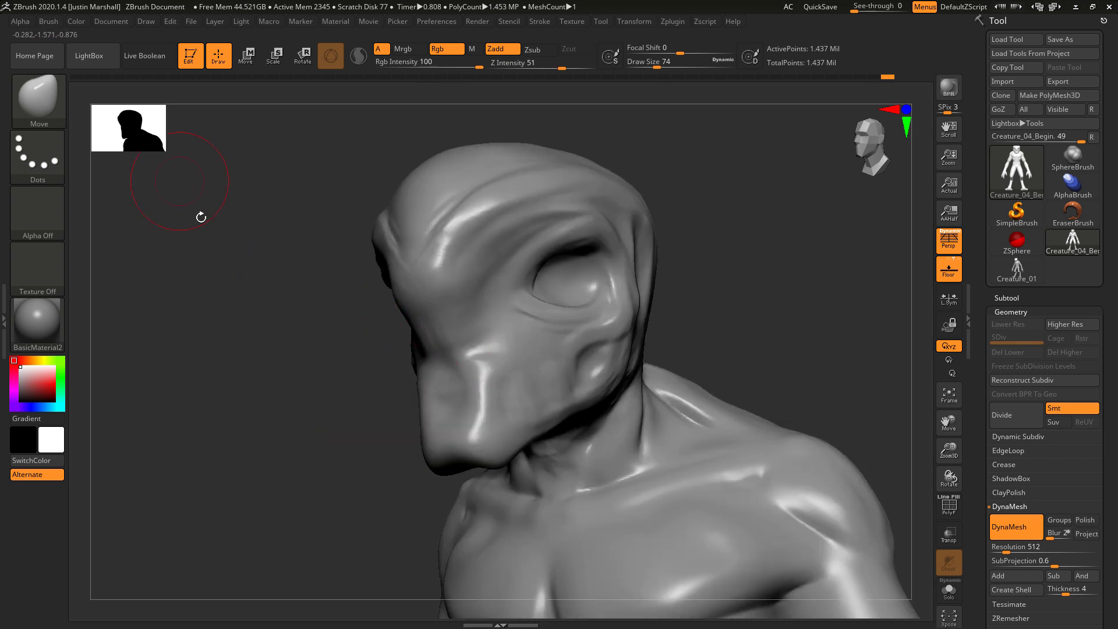
Carve the mouth line across the face and around its corners with the DamStandard brush, finishing at draw size 23
{"action": "left_click", "coordinate": [62, 120]}
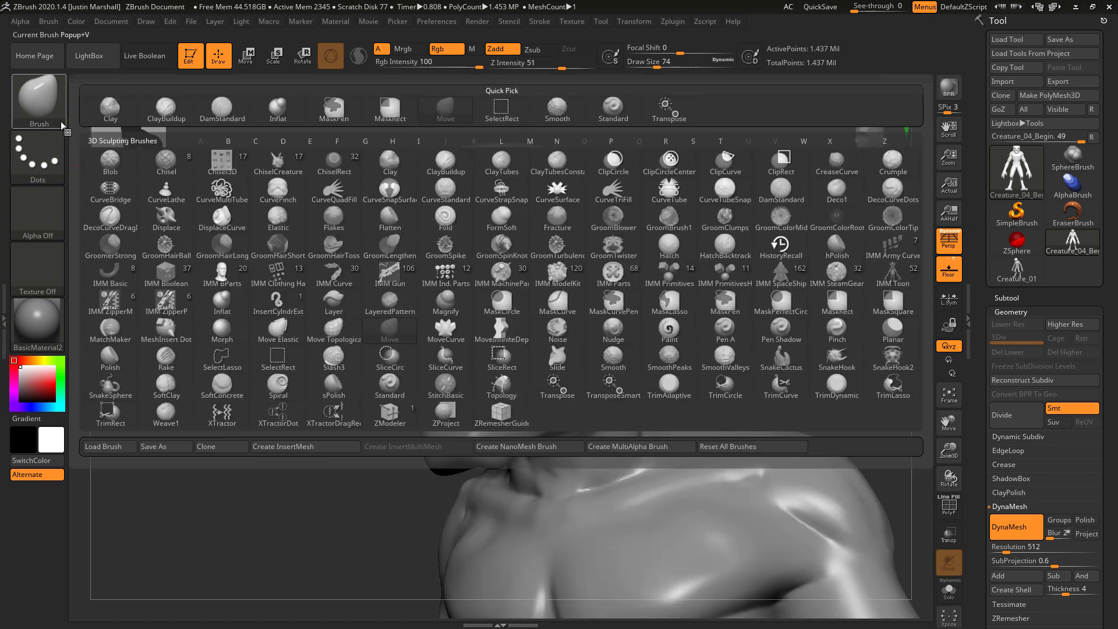
{"action": "left_click", "coordinate": [786, 194]}
{"action": "mouse_move", "coordinate": [726, 229]}
{"action": "left_mouse_down"}
{"action": "mouse_move", "coordinate": [746, 249]}
{"action": "mouse_move", "coordinate": [618, 230]}
{"action": "left_mouse_up"}
{"action": "left_click_drag", "start_coordinate": [657, 66], "coordinate": [659, 66]}
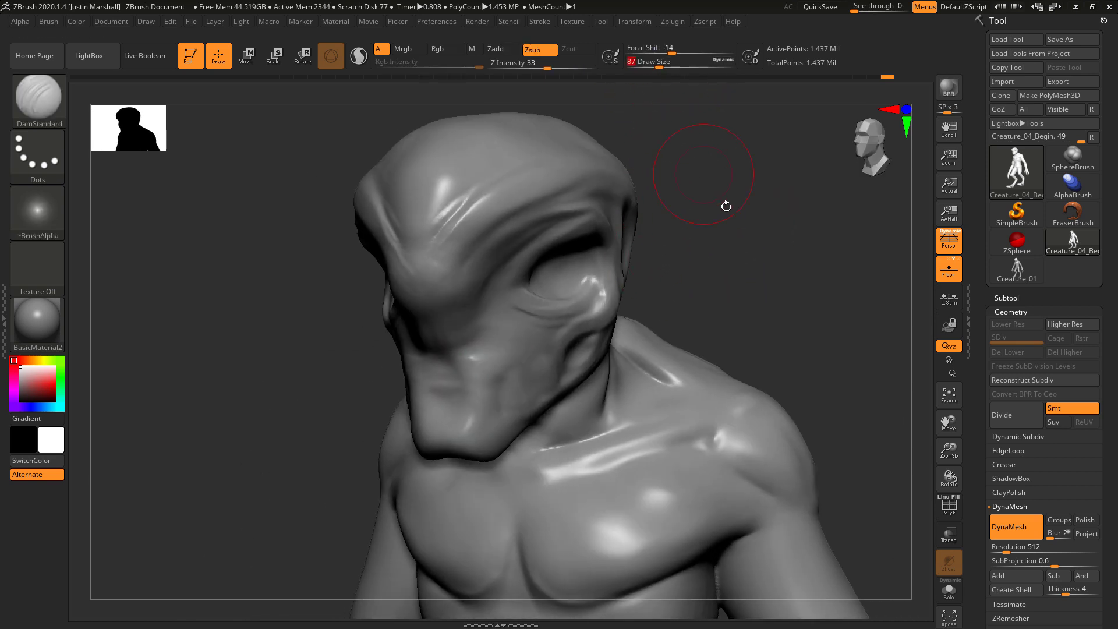
{"action": "mouse_move", "coordinate": [726, 206]}
{"action": "left_mouse_down"}
{"action": "mouse_move", "coordinate": [710, 232]}
{"action": "mouse_move", "coordinate": [399, 337]}
{"action": "mouse_move", "coordinate": [415, 362]}
{"action": "left_mouse_up"}
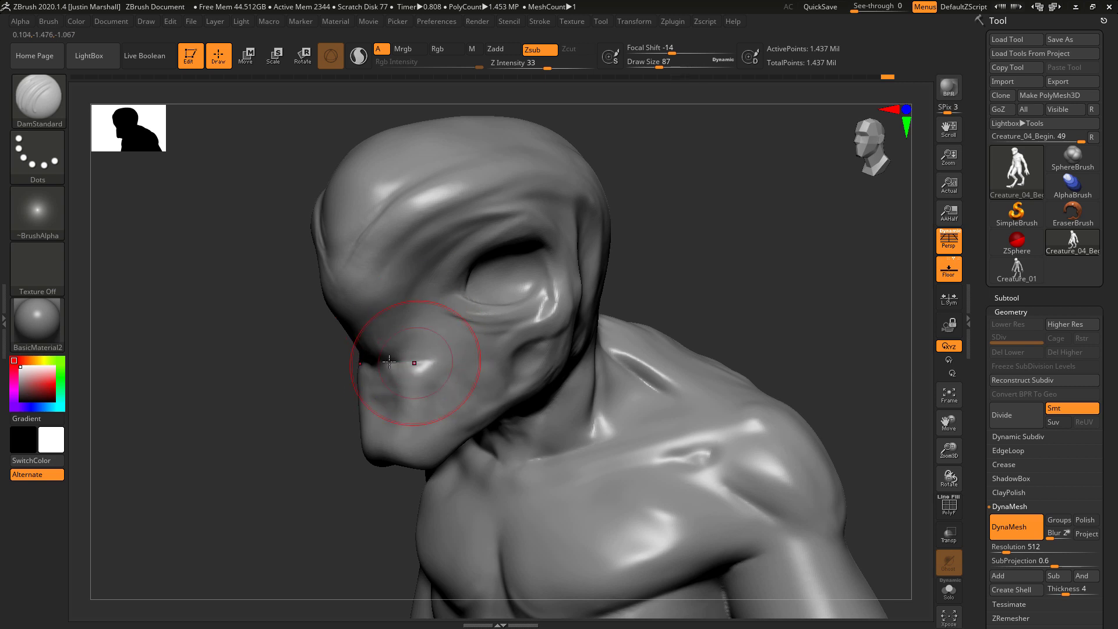
{"action": "left_click", "coordinate": [644, 67]}
{"action": "left_click_drag", "start_coordinate": [723, 196], "coordinate": [644, 224]}
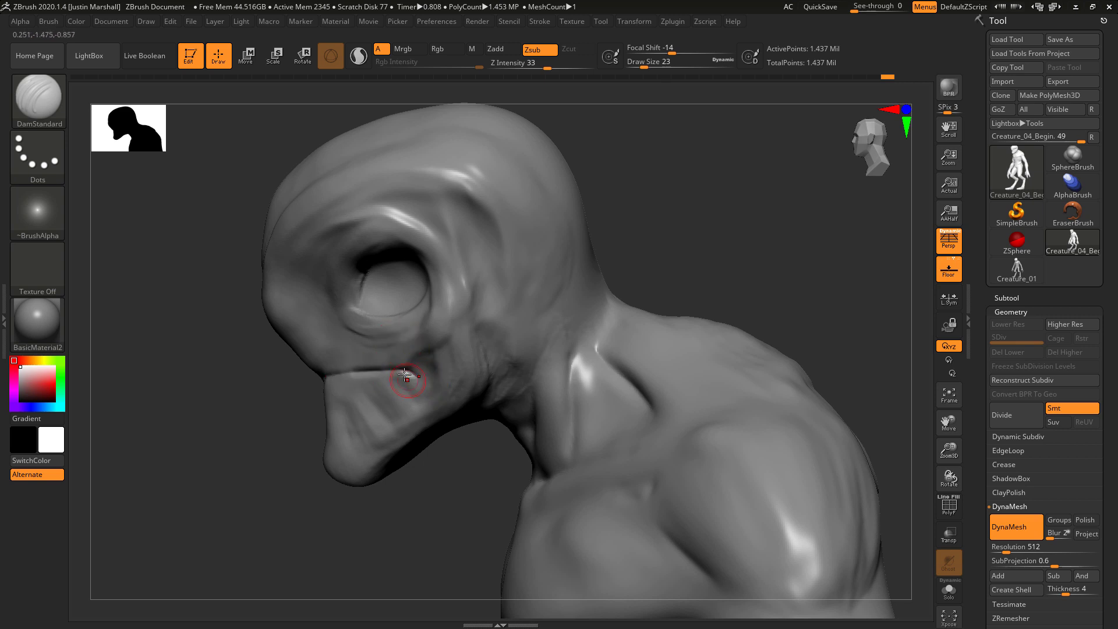
{"action": "mouse_move", "coordinate": [405, 375]}
{"action": "left_mouse_down"}
{"action": "mouse_move", "coordinate": [314, 381]}
{"action": "mouse_move", "coordinate": [335, 376]}
{"action": "left_mouse_up"}
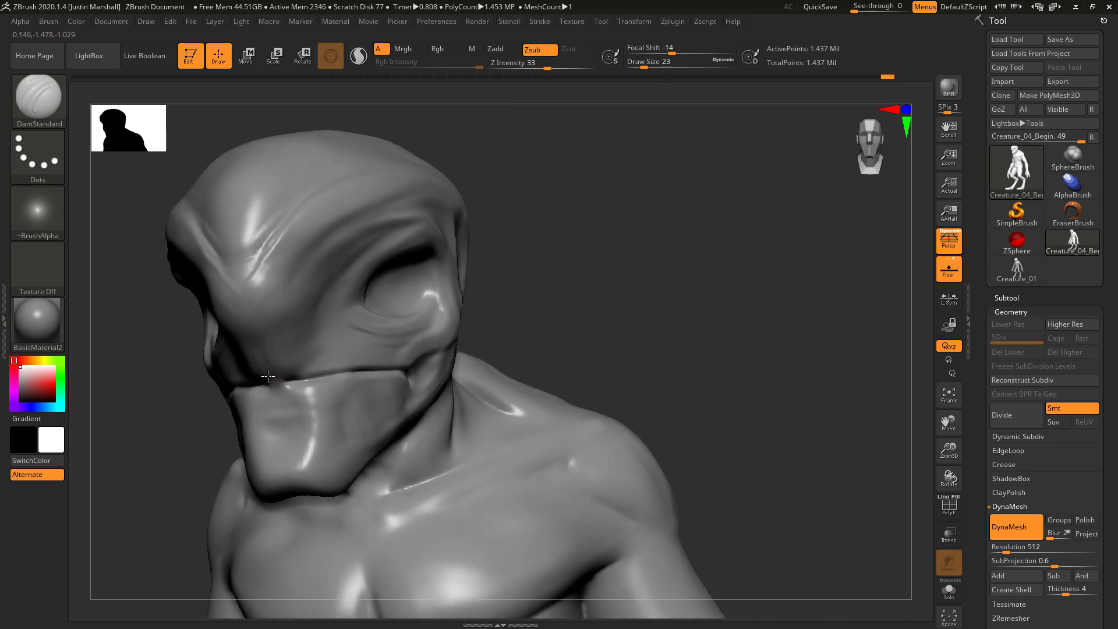
Carve small nasal creases just above the middle of the mouth line and soften them with smoothing
{"action": "left_click_drag", "start_coordinate": [502, 290], "coordinate": [560, 282]}
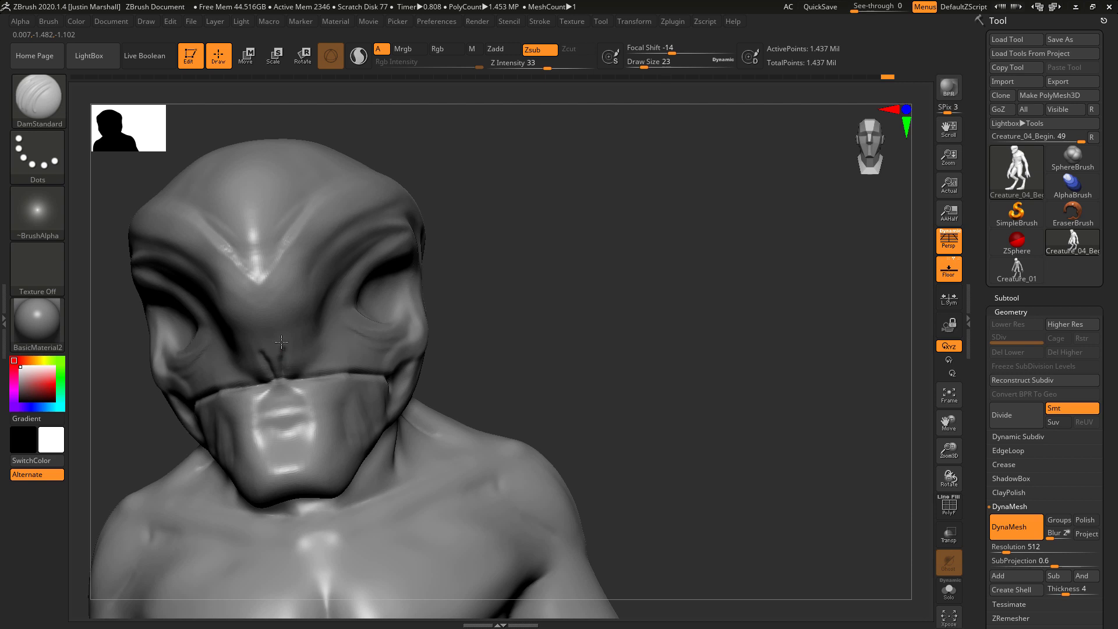
{"action": "key", "text": "shift"}
{"action": "left_click_drag", "start_coordinate": [271, 331], "coordinate": [283, 340], "text": "shift"}
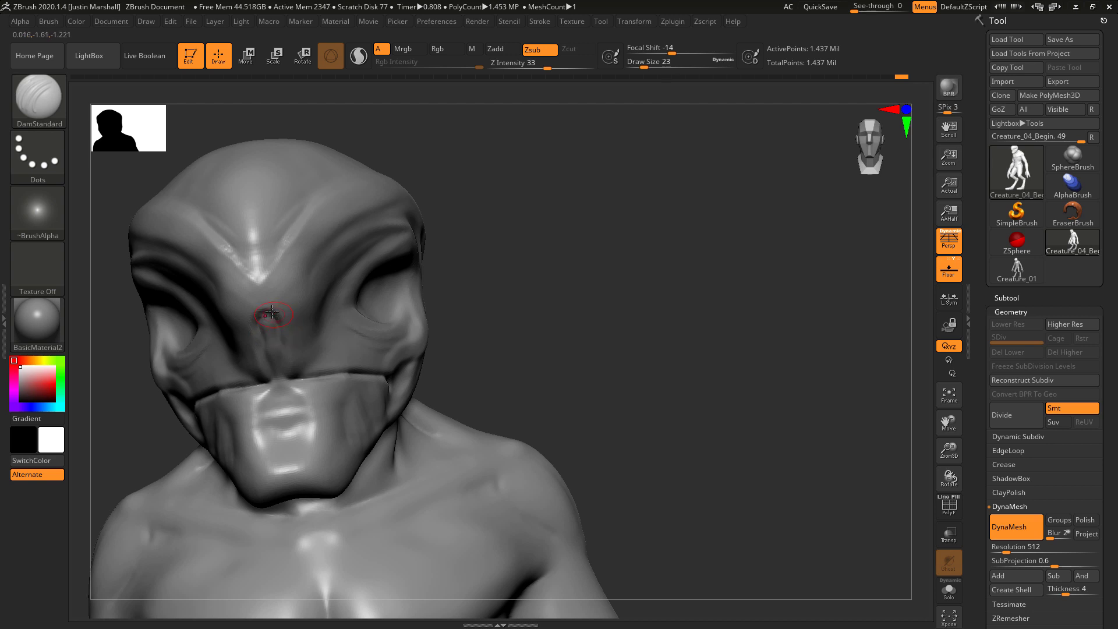
{"action": "left_click_drag", "start_coordinate": [515, 275], "coordinate": [436, 301]}
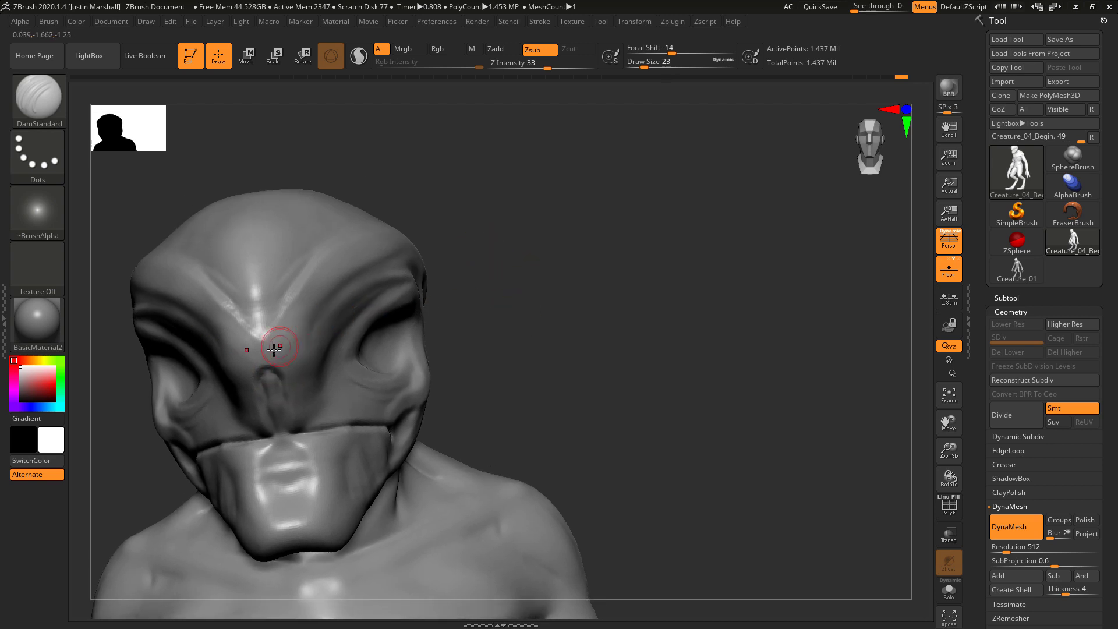
Carve a U-shaped groove joining the brow creases above the nose with the DamStandard brush at draw size 23
{"action": "left_click_drag", "start_coordinate": [289, 313], "coordinate": [292, 294]}
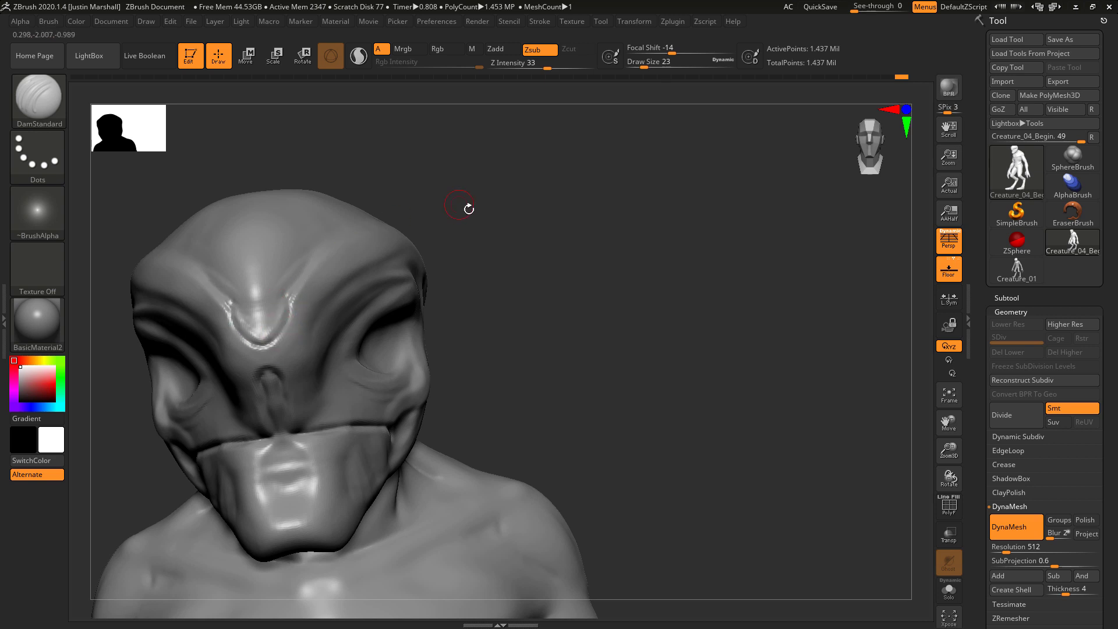
{"action": "left_click_drag", "start_coordinate": [469, 209], "coordinate": [282, 297]}
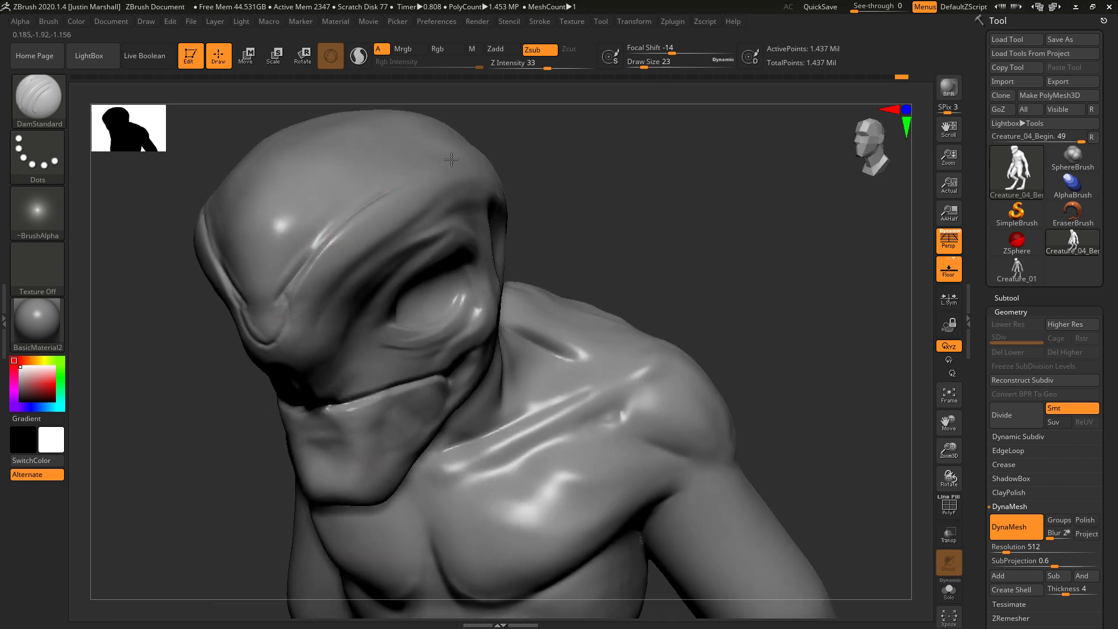
{"action": "mouse_move", "coordinate": [573, 170]}
{"action": "left_mouse_down"}
{"action": "mouse_move", "coordinate": [561, 229]}
{"action": "mouse_move", "coordinate": [434, 250]}
{"action": "left_mouse_up"}
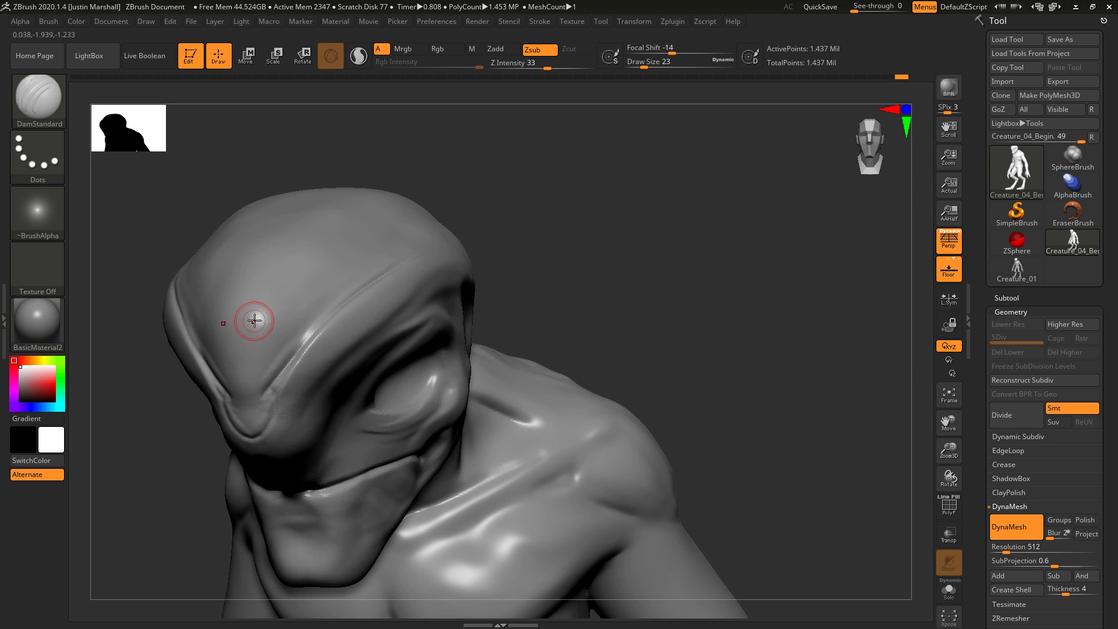
Carve diagonal grooves, rounded plates and horizontal ridges into the forehead with the DamStandard brush, smoothing between the plates
{"action": "left_click_drag", "start_coordinate": [258, 311], "coordinate": [364, 205]}
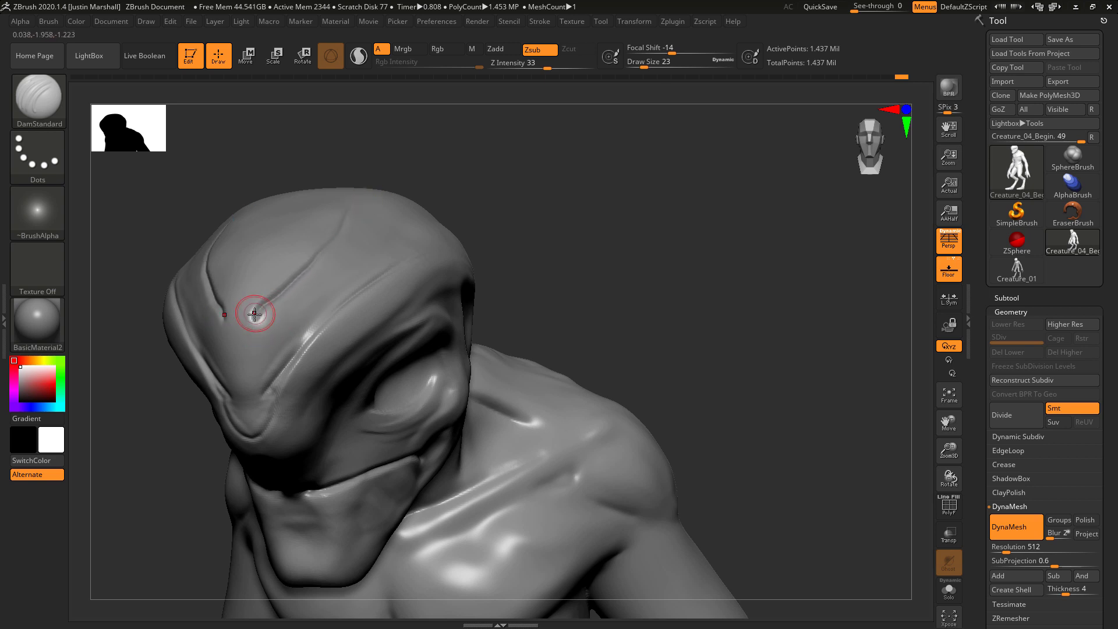
{"action": "mouse_move", "coordinate": [254, 314]}
{"action": "left_mouse_down"}
{"action": "mouse_move", "coordinate": [279, 332]}
{"action": "mouse_move", "coordinate": [294, 309]}
{"action": "mouse_move", "coordinate": [286, 302]}
{"action": "mouse_move", "coordinate": [314, 309]}
{"action": "mouse_move", "coordinate": [318, 268]}
{"action": "left_mouse_up"}
{"action": "key", "text": "shift"}
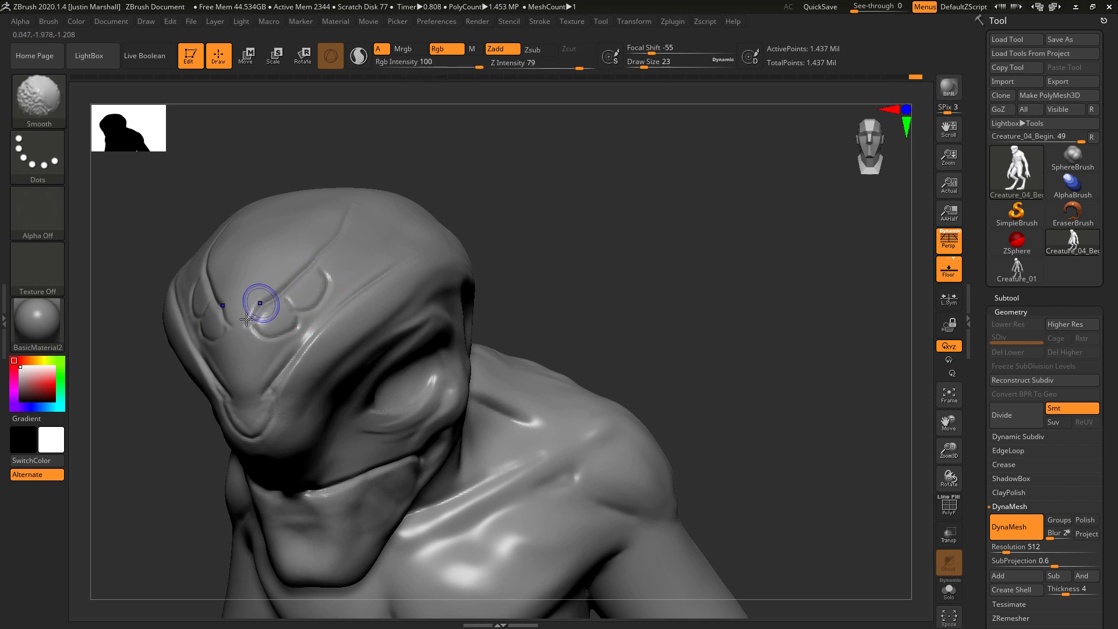
{"action": "left_click_drag", "start_coordinate": [245, 337], "coordinate": [293, 348], "text": "shift"}
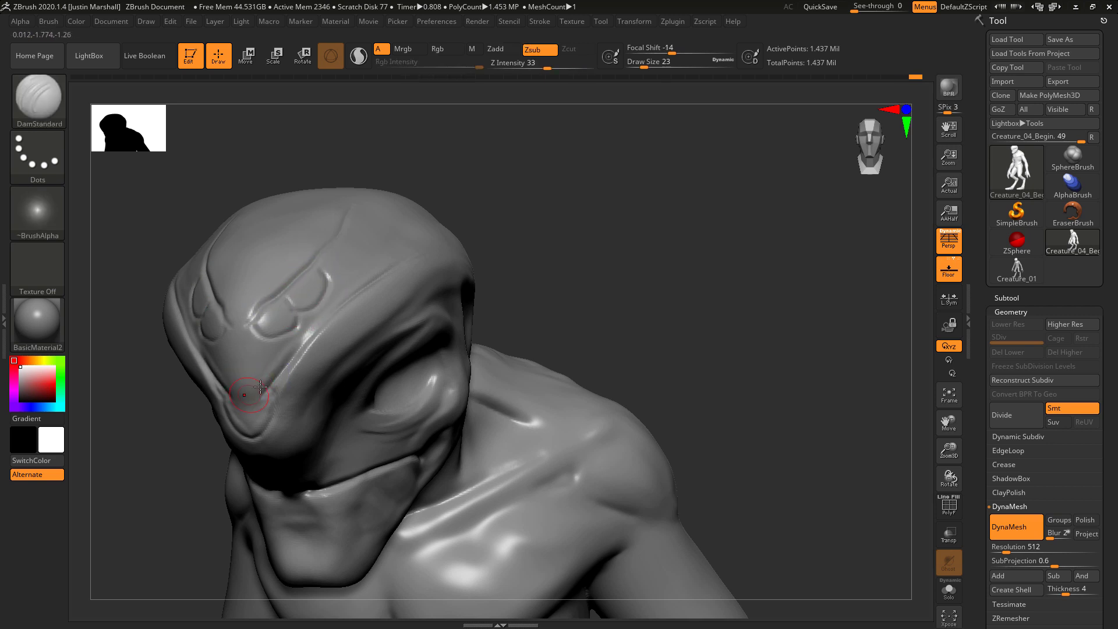
{"action": "left_click_drag", "start_coordinate": [244, 394], "coordinate": [253, 364]}
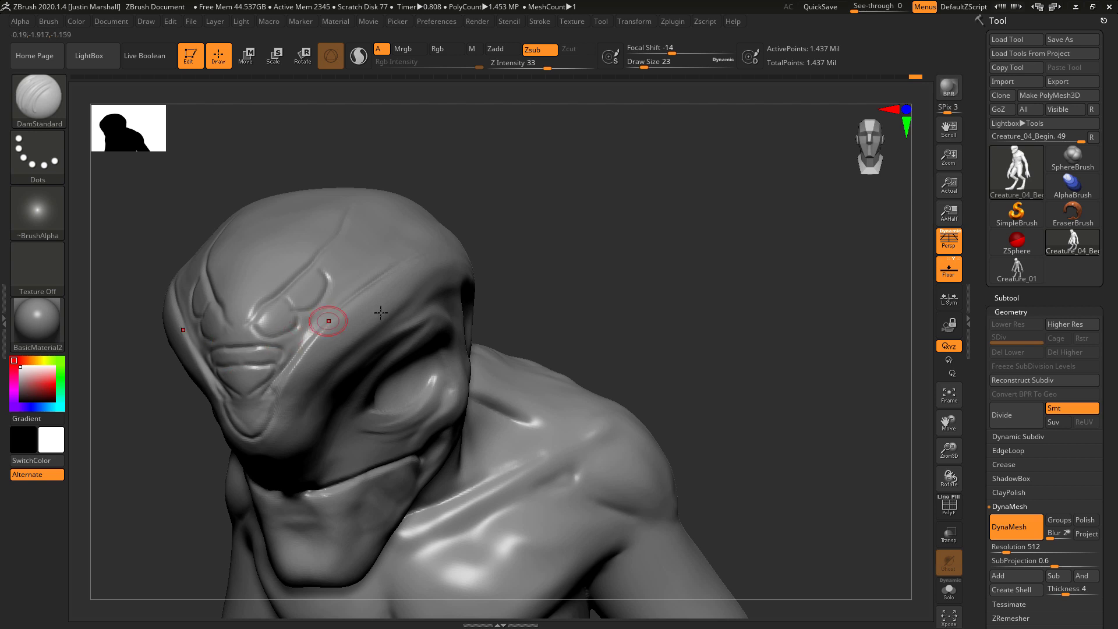
Smooth the surface of the temple behind the eye socket
{"action": "mouse_move", "coordinate": [501, 239]}
{"action": "left_mouse_down"}
{"action": "mouse_move", "coordinate": [537, 225]}
{"action": "mouse_move", "coordinate": [573, 238]}
{"action": "mouse_move", "coordinate": [619, 232]}
{"action": "mouse_move", "coordinate": [582, 239]}
{"action": "left_mouse_up"}
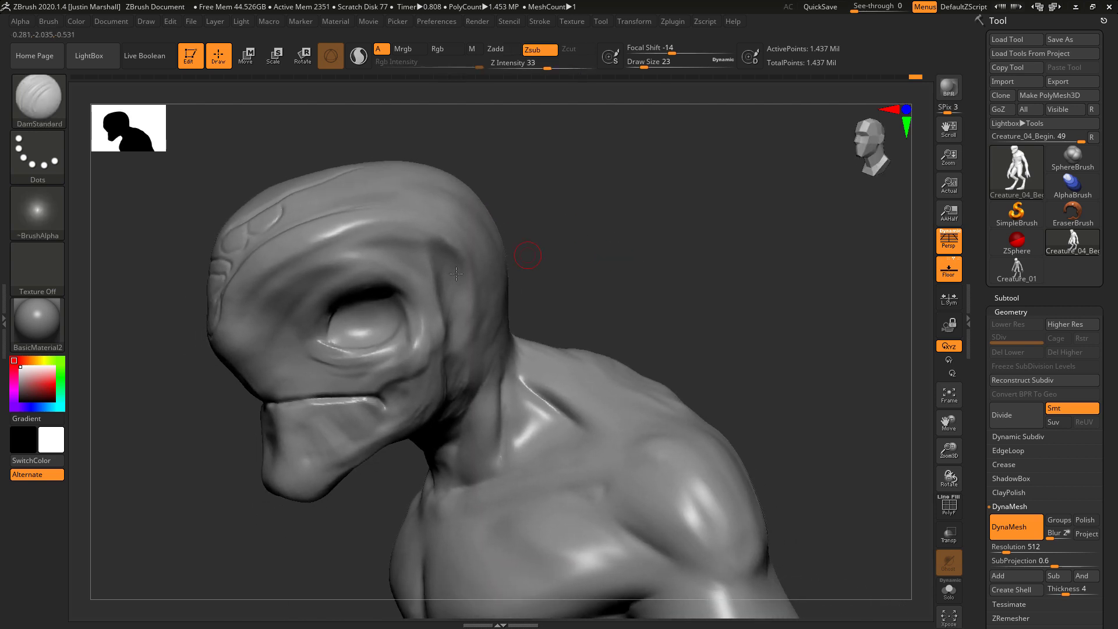
{"action": "left_click_drag", "start_coordinate": [437, 258], "coordinate": [474, 274], "text": "shift"}
{"action": "mouse_move", "coordinate": [522, 242]}
{"action": "left_mouse_down"}
{"action": "mouse_move", "coordinate": [587, 210]}
{"action": "mouse_move", "coordinate": [494, 249]}
{"action": "left_mouse_up"}
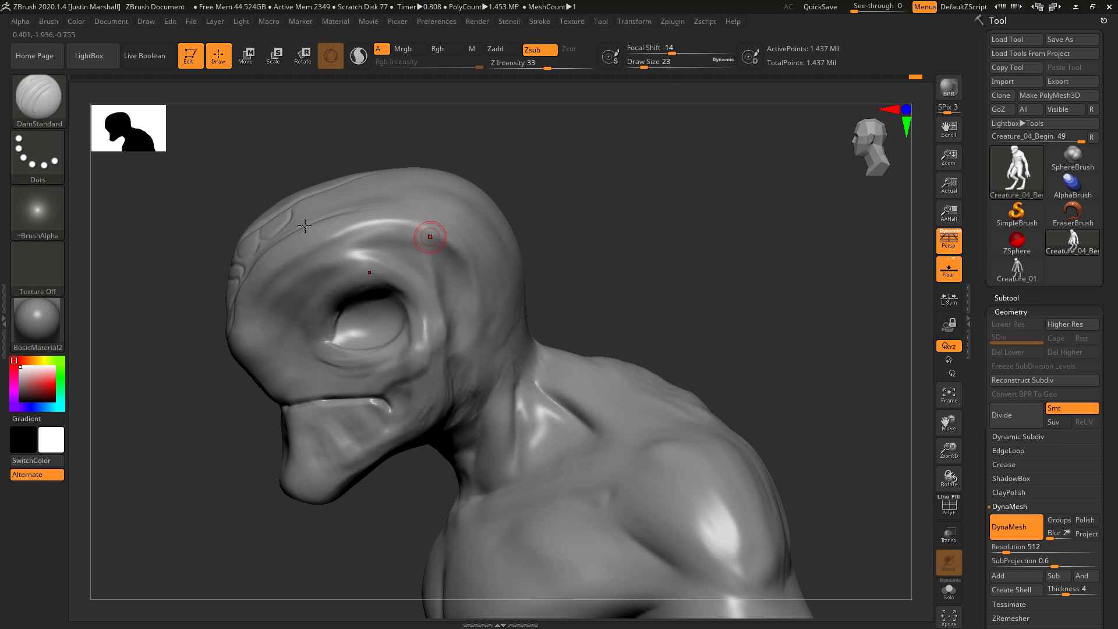
Reshape the eye socket and the brow above it with the Move brush at draw size 90
{"action": "key", "text": "b"}
{"action": "key", "text": "m"}
{"action": "key", "text": "v"}
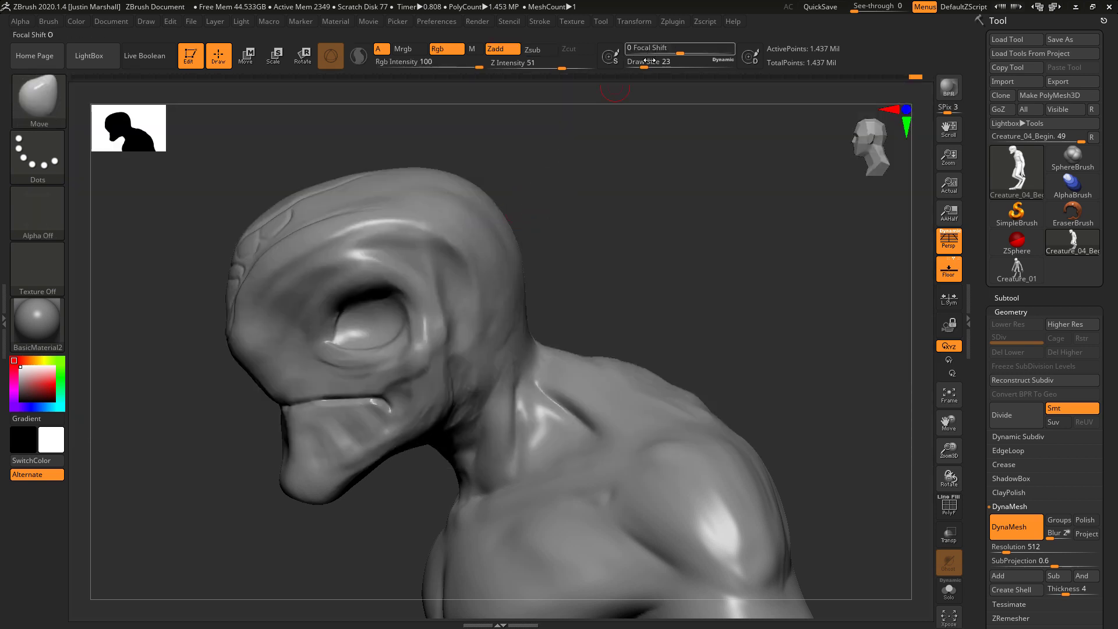
{"action": "left_click_drag", "start_coordinate": [649, 62], "coordinate": [659, 63]}
{"action": "left_click_drag", "start_coordinate": [639, 183], "coordinate": [611, 195], "text": "shift"}
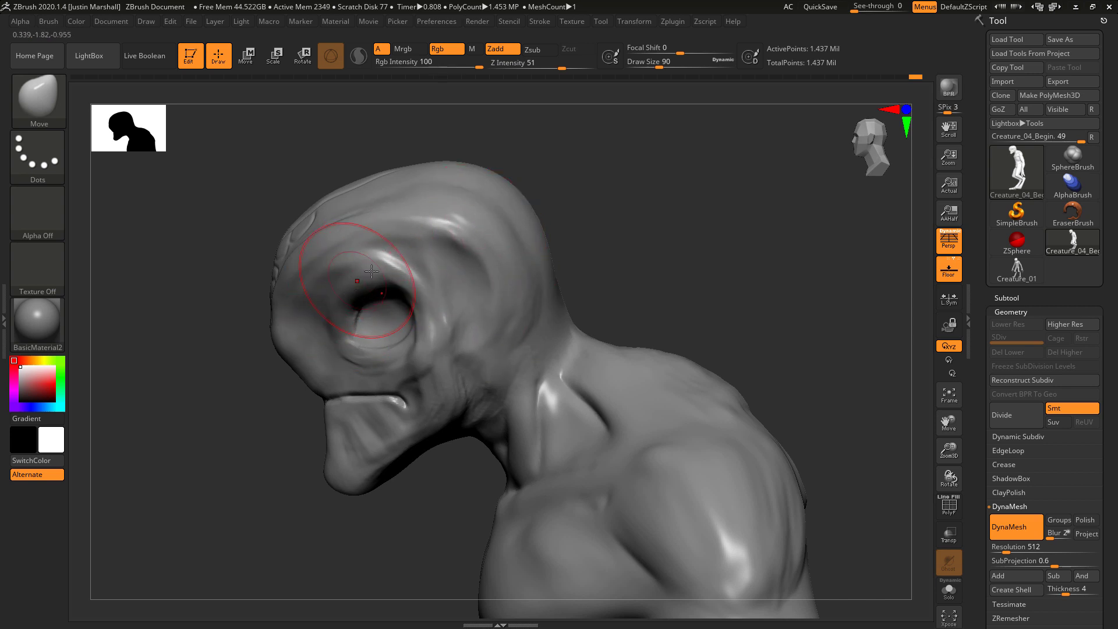
{"action": "mouse_move", "coordinate": [361, 320]}
{"action": "left_mouse_down", "text": "shift"}
{"action": "mouse_move", "coordinate": [352, 319]}
{"action": "mouse_move", "coordinate": [364, 325]}
{"action": "left_mouse_up", "text": "shift"}
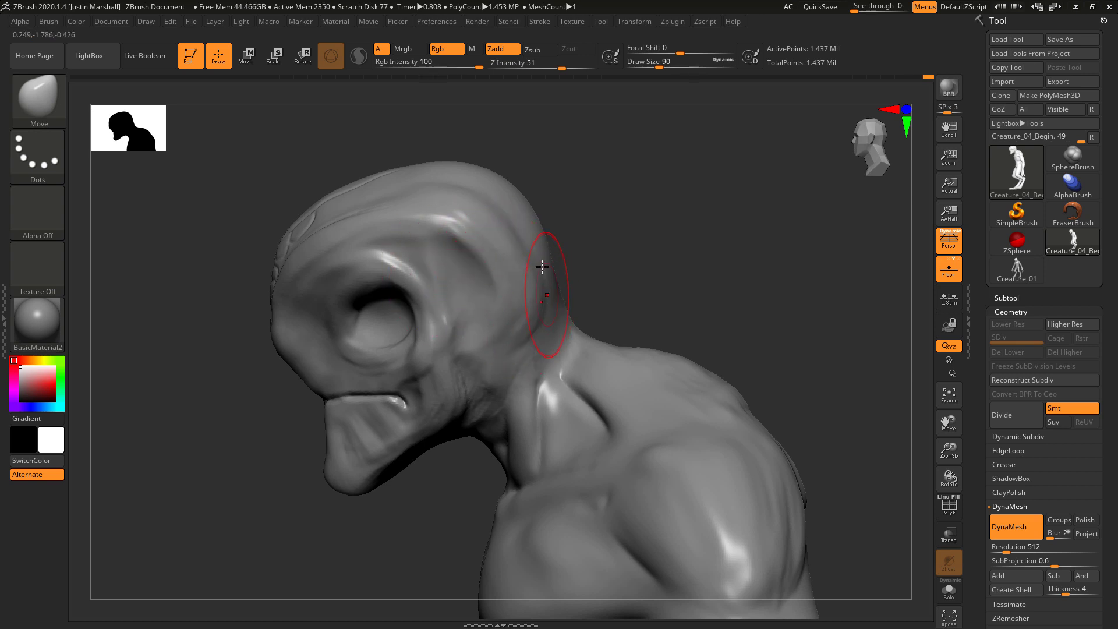
Build up a long ridge from the brow around the side of the skull with the ClayBuildup brush at draw size 56
{"action": "mouse_move", "coordinate": [561, 207]}
{"action": "left_mouse_down"}
{"action": "mouse_move", "coordinate": [604, 204]}
{"action": "mouse_move", "coordinate": [496, 210]}
{"action": "left_mouse_up"}
{"action": "key", "text": "b"}
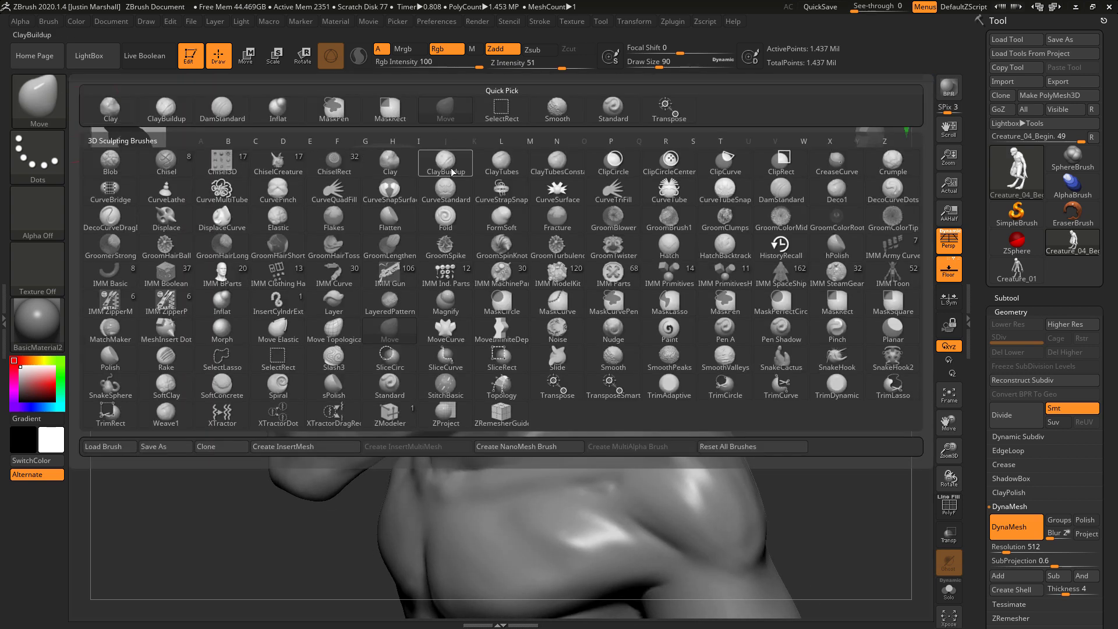
{"action": "left_click", "coordinate": [451, 172]}
{"action": "left_click_drag", "start_coordinate": [660, 65], "coordinate": [652, 66]}
{"action": "mouse_move", "coordinate": [608, 206]}
{"action": "left_mouse_down"}
{"action": "mouse_move", "coordinate": [614, 180]}
{"action": "mouse_move", "coordinate": [634, 188]}
{"action": "left_mouse_up"}
{"action": "mouse_move", "coordinate": [600, 232]}
{"action": "left_mouse_down"}
{"action": "mouse_move", "coordinate": [274, 341]}
{"action": "mouse_move", "coordinate": [402, 228]}
{"action": "left_mouse_up"}
{"action": "left_click_drag", "start_coordinate": [270, 292], "coordinate": [395, 232]}
{"action": "left_click_drag", "start_coordinate": [599, 242], "coordinate": [521, 215]}
{"action": "mouse_move", "coordinate": [407, 210]}
{"action": "left_mouse_down"}
{"action": "mouse_move", "coordinate": [502, 230]}
{"action": "mouse_move", "coordinate": [512, 256]}
{"action": "mouse_move", "coordinate": [465, 249]}
{"action": "left_mouse_up"}
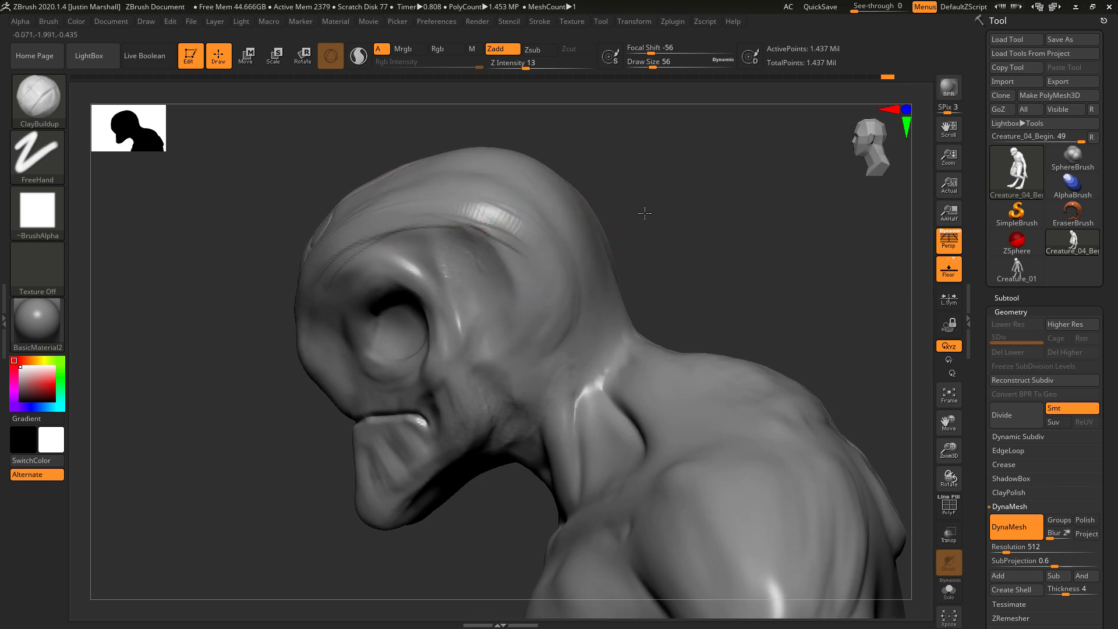
{"action": "left_click_drag", "start_coordinate": [644, 212], "coordinate": [693, 216]}
Define the temple hollow behind the eye socket with the ClayBuildup brush at draw size 23 and smooth its strokes
{"action": "left_click_drag", "start_coordinate": [491, 265], "coordinate": [460, 254]}
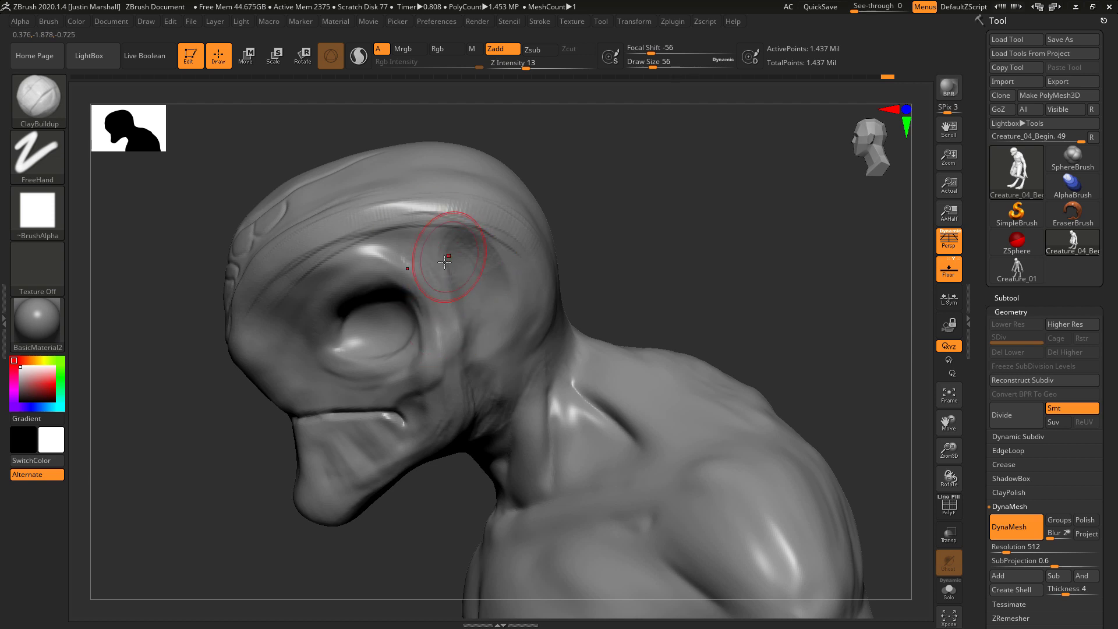
{"action": "left_click_drag", "start_coordinate": [652, 65], "coordinate": [641, 66]}
{"action": "left_click_drag", "start_coordinate": [596, 217], "coordinate": [439, 243]}
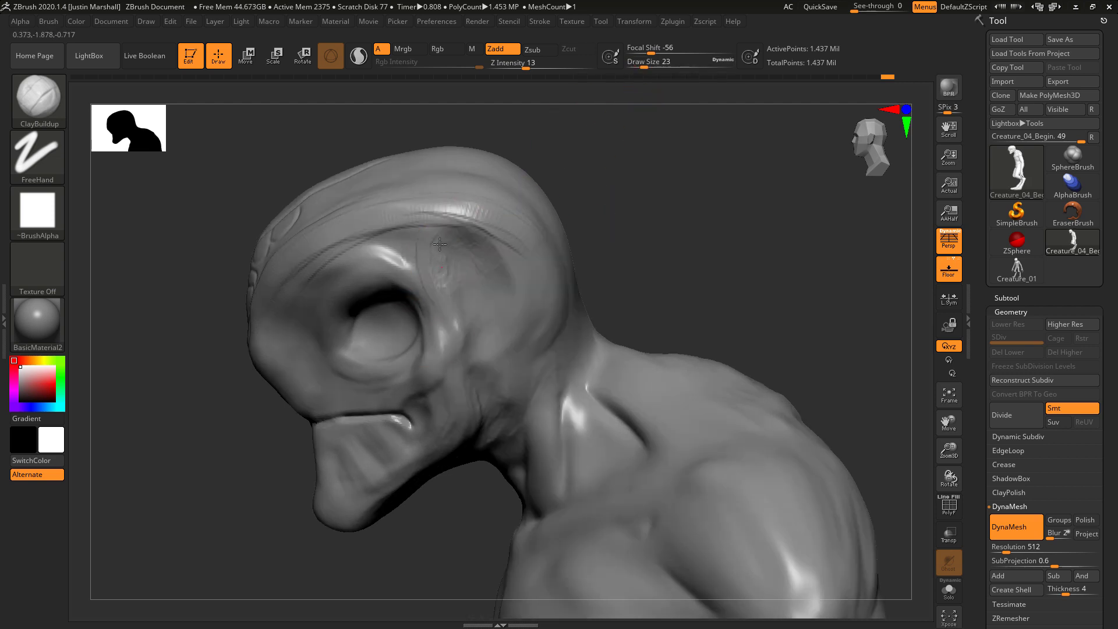
{"action": "left_click_drag", "start_coordinate": [453, 281], "coordinate": [478, 248]}
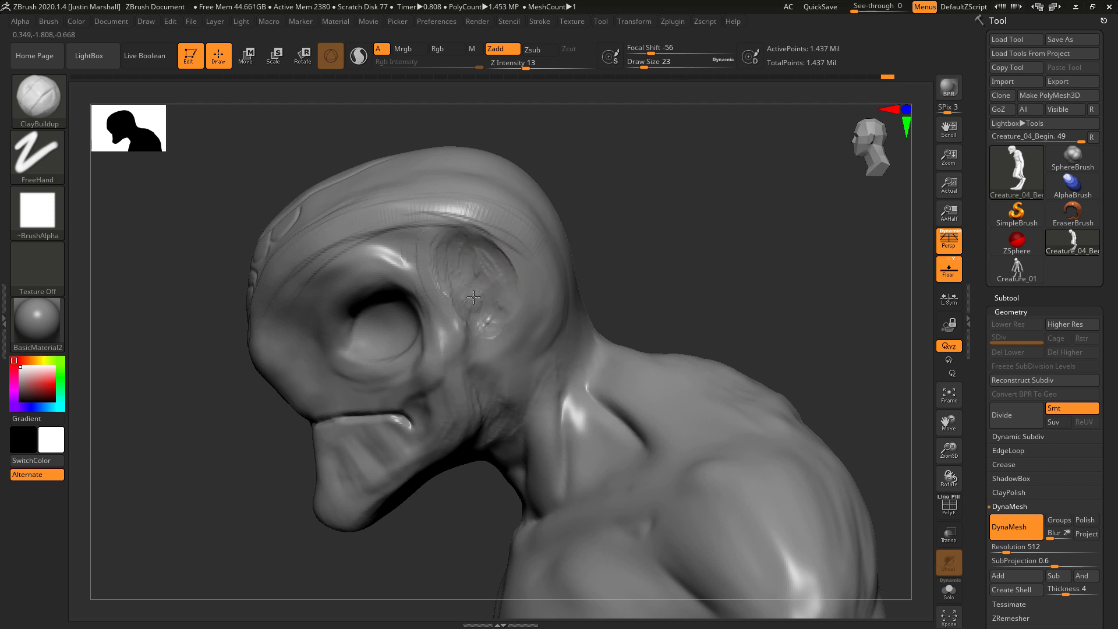
{"action": "key", "text": "shift"}
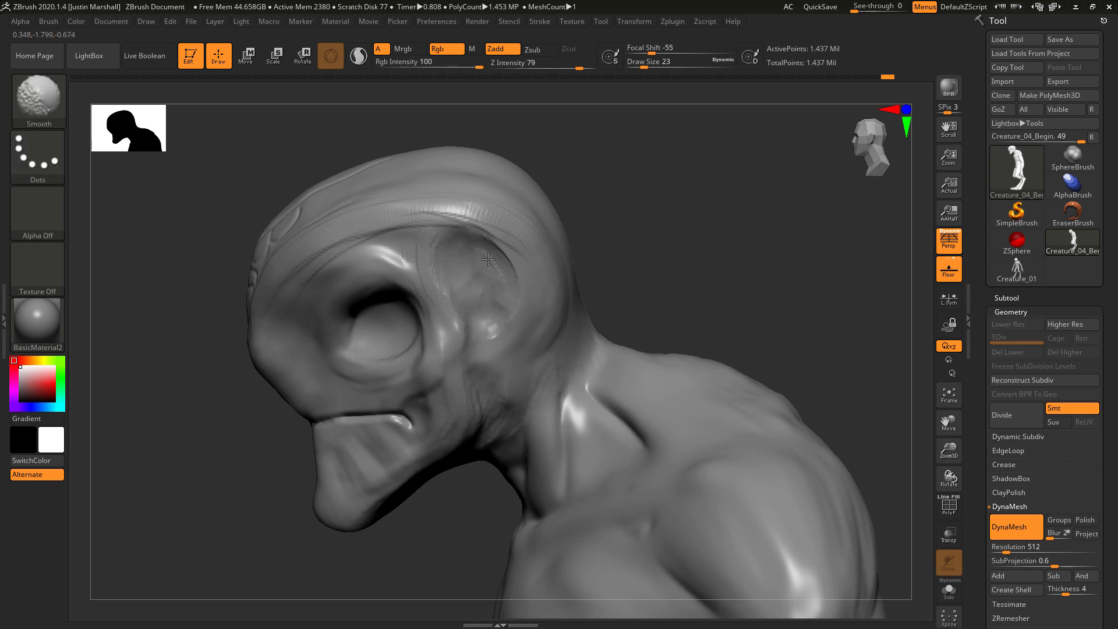
{"action": "left_click_drag", "start_coordinate": [508, 263], "coordinate": [483, 326], "text": "shift"}
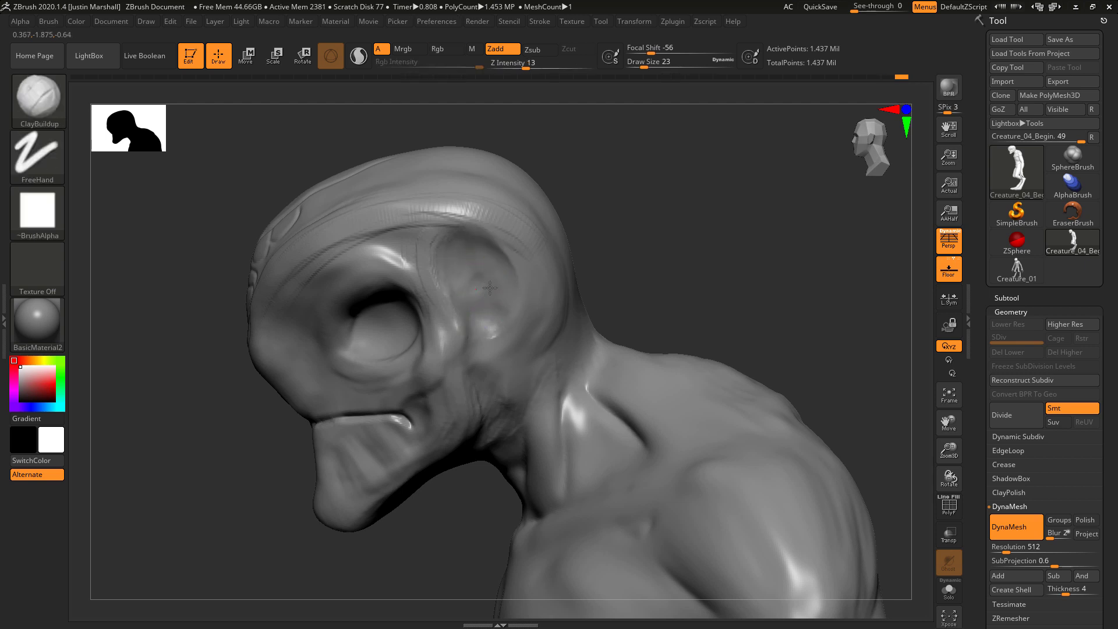
{"action": "mouse_move", "coordinate": [489, 287]}
{"action": "left_mouse_down"}
{"action": "mouse_move", "coordinate": [476, 270]}
{"action": "mouse_move", "coordinate": [501, 302]}
{"action": "left_mouse_up"}
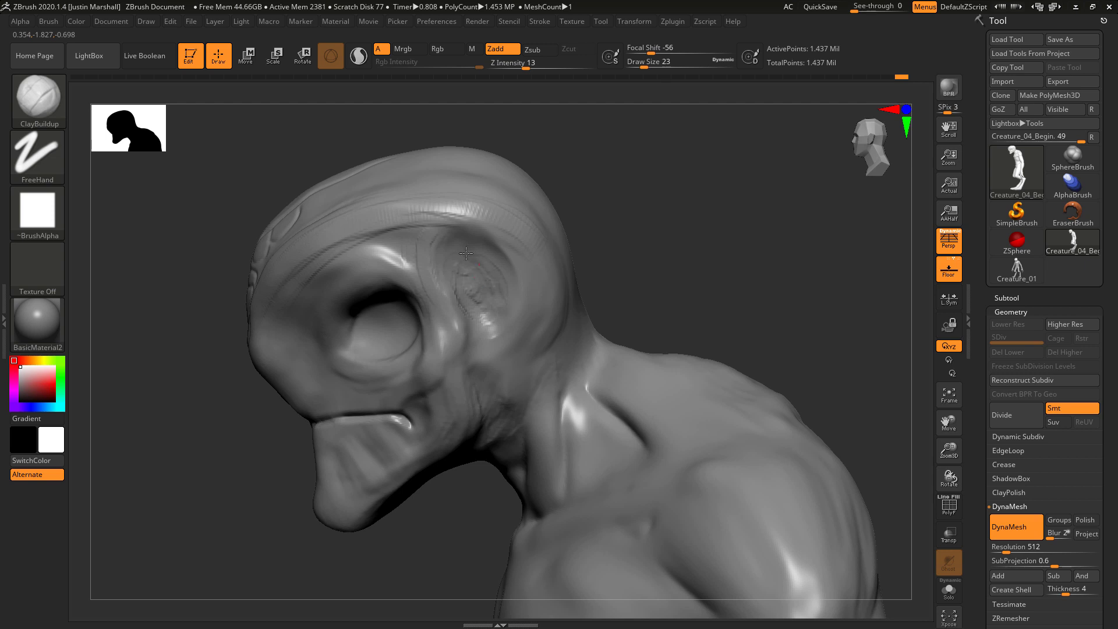
{"action": "left_click_drag", "start_coordinate": [466, 253], "coordinate": [474, 296], "text": "shift"}
{"action": "left_click_drag", "start_coordinate": [451, 249], "coordinate": [507, 270], "text": "shift"}
Sculpt the upper rim and inner corner of the eye socket and fill in the eyeball with the ClayBuildup brush, smoothing the rim
{"action": "mouse_move", "coordinate": [582, 230]}
{"action": "left_mouse_down"}
{"action": "mouse_move", "coordinate": [614, 212]}
{"action": "mouse_move", "coordinate": [585, 222]}
{"action": "left_mouse_up"}
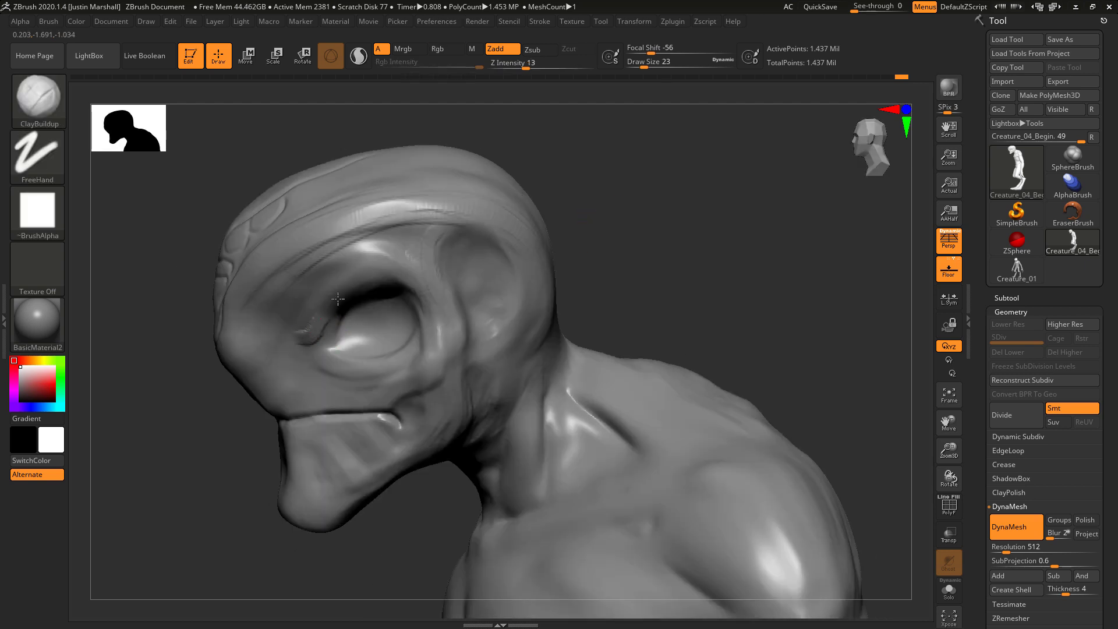
{"action": "mouse_move", "coordinate": [338, 298]}
{"action": "left_mouse_down"}
{"action": "mouse_move", "coordinate": [331, 307]}
{"action": "mouse_move", "coordinate": [388, 264]}
{"action": "left_mouse_up"}
{"action": "left_click_drag", "start_coordinate": [306, 336], "coordinate": [394, 267], "text": "shift"}
{"action": "left_click_drag", "start_coordinate": [580, 213], "coordinate": [575, 198]}
{"action": "mouse_move", "coordinate": [319, 332]}
{"action": "left_mouse_down"}
{"action": "mouse_move", "coordinate": [361, 291]}
{"action": "mouse_move", "coordinate": [402, 275]}
{"action": "left_mouse_up"}
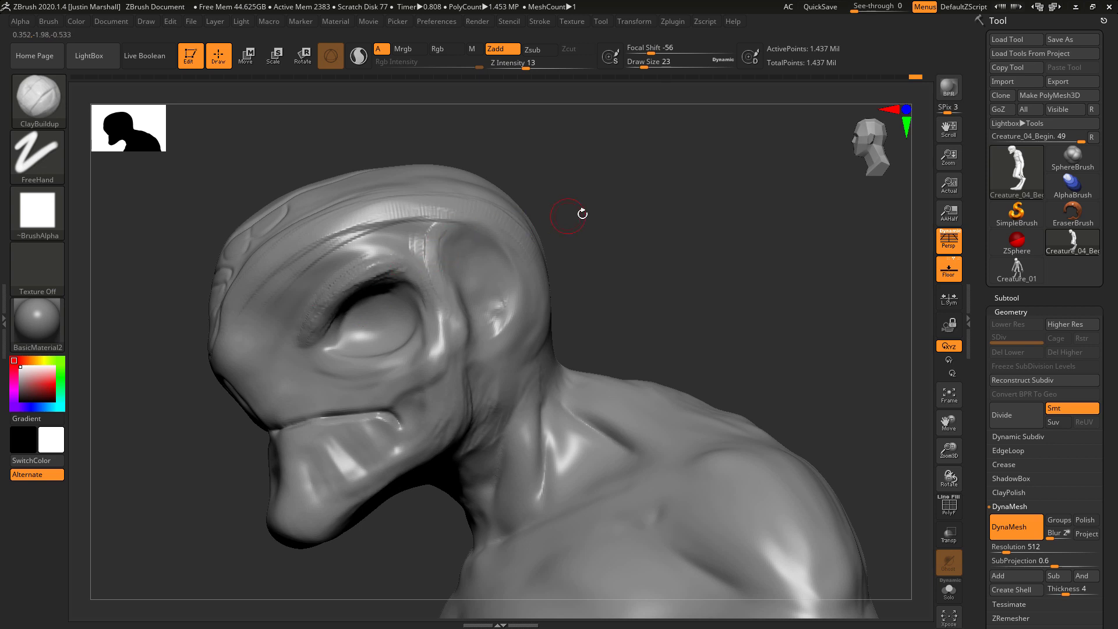
{"action": "left_click_drag", "start_coordinate": [582, 212], "coordinate": [507, 237]}
{"action": "mouse_move", "coordinate": [387, 257]}
{"action": "left_mouse_down"}
{"action": "mouse_move", "coordinate": [425, 229]}
{"action": "mouse_move", "coordinate": [429, 276]}
{"action": "mouse_move", "coordinate": [407, 291]}
{"action": "mouse_move", "coordinate": [405, 328]}
{"action": "mouse_move", "coordinate": [373, 334]}
{"action": "mouse_move", "coordinate": [315, 315]}
{"action": "left_mouse_up"}
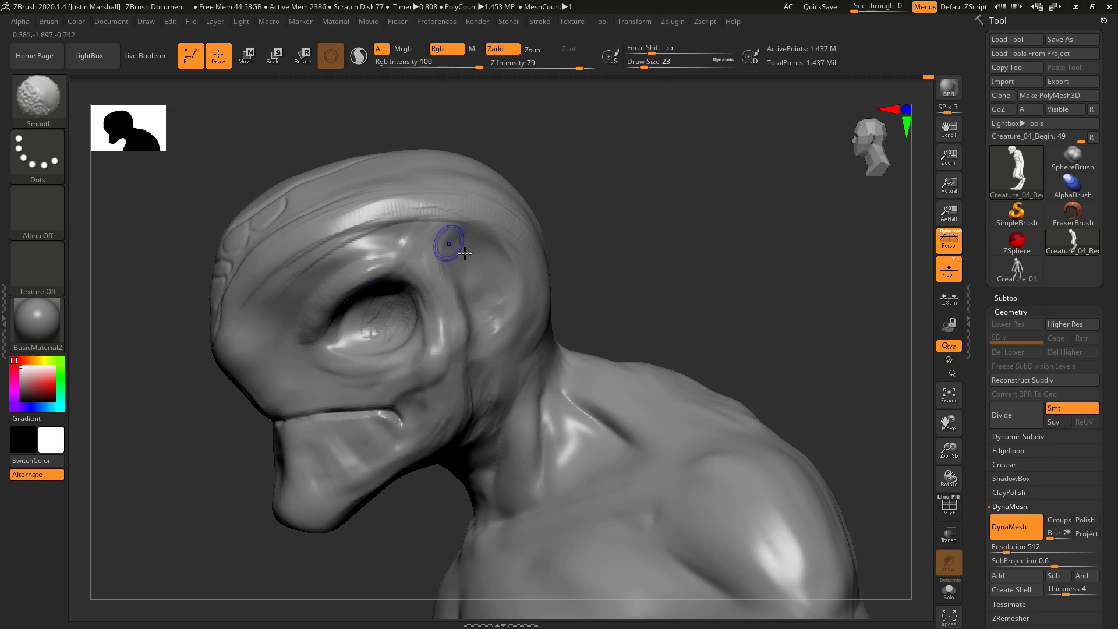
Build up folds between the forehead and mouth, the lower eyelid and the cheekbone edge with the ClayBuildup brush at draw size 23
{"action": "mouse_move", "coordinate": [576, 233]}
{"action": "left_mouse_down"}
{"action": "mouse_move", "coordinate": [612, 205]}
{"action": "mouse_move", "coordinate": [563, 243]}
{"action": "left_mouse_up"}
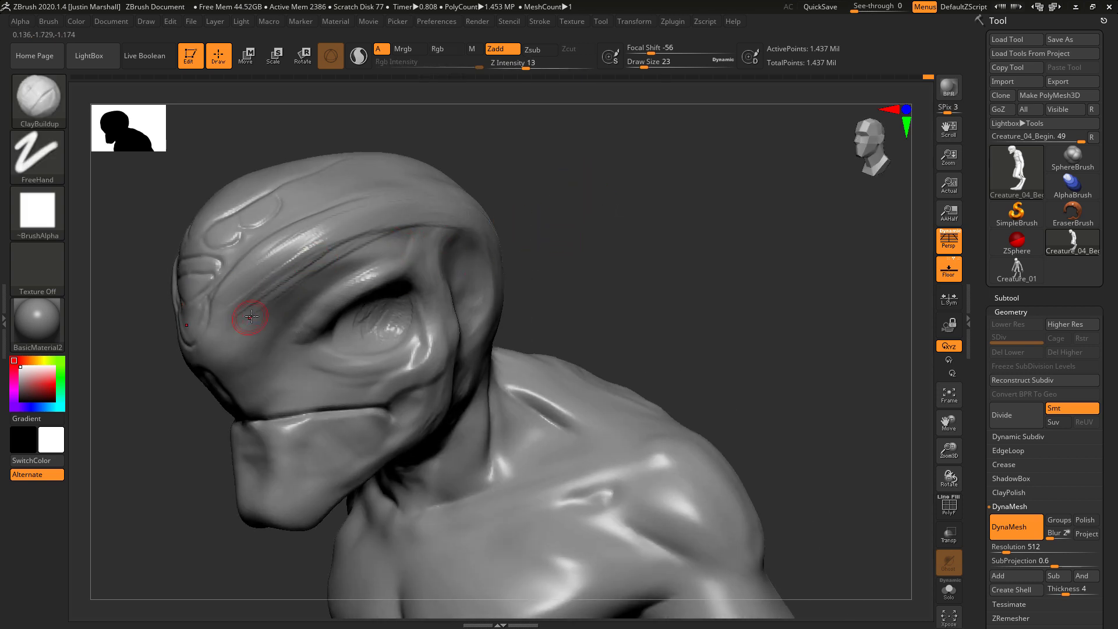
{"action": "mouse_move", "coordinate": [237, 312]}
{"action": "left_mouse_down"}
{"action": "mouse_move", "coordinate": [430, 220]}
{"action": "mouse_move", "coordinate": [379, 242]}
{"action": "mouse_move", "coordinate": [427, 222]}
{"action": "mouse_move", "coordinate": [399, 220]}
{"action": "mouse_move", "coordinate": [314, 262]}
{"action": "mouse_move", "coordinate": [265, 313]}
{"action": "left_mouse_up"}
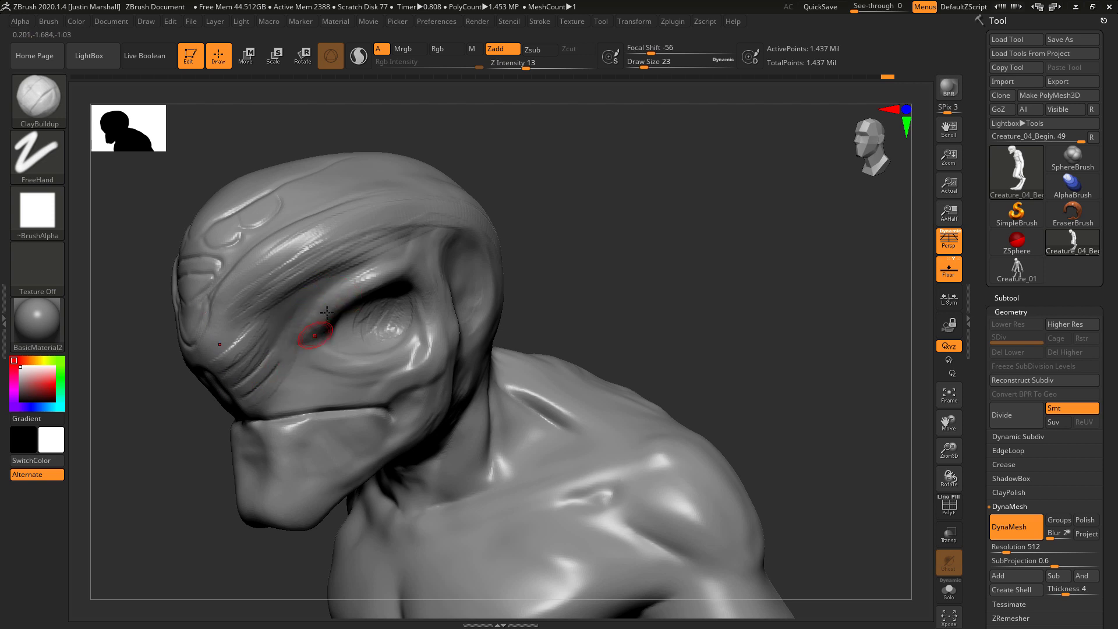
{"action": "mouse_move", "coordinate": [320, 353]}
{"action": "left_mouse_down"}
{"action": "mouse_move", "coordinate": [401, 350]}
{"action": "mouse_move", "coordinate": [363, 360]}
{"action": "left_mouse_up"}
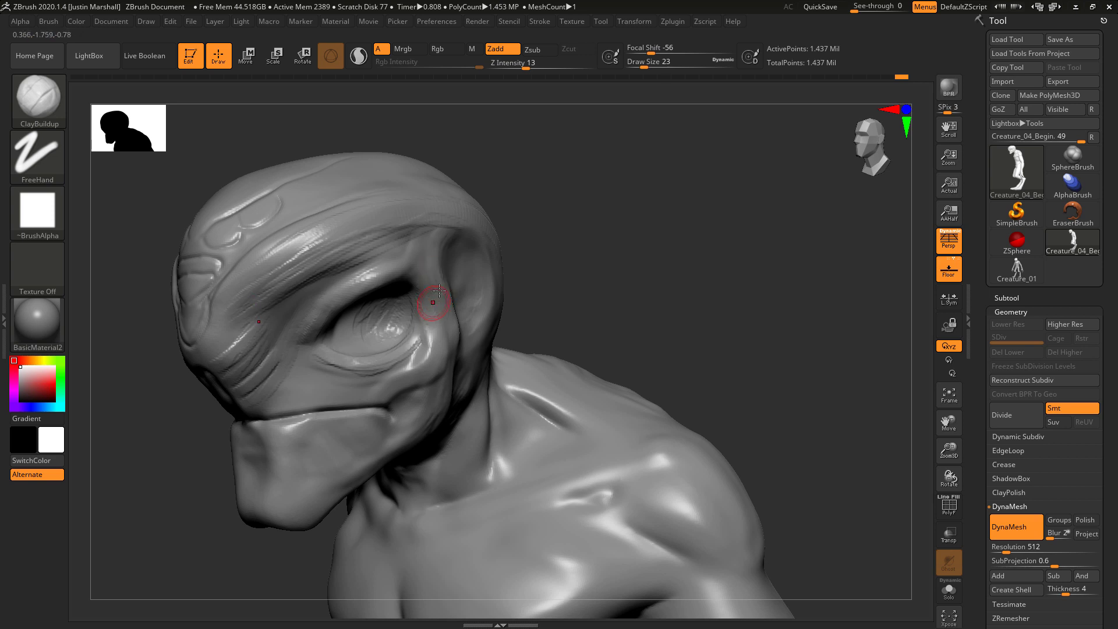
{"action": "mouse_move", "coordinate": [435, 336]}
{"action": "left_mouse_down"}
{"action": "mouse_move", "coordinate": [436, 366]}
{"action": "mouse_move", "coordinate": [391, 392]}
{"action": "left_mouse_up"}
{"action": "left_click_drag", "start_coordinate": [539, 302], "coordinate": [507, 290]}
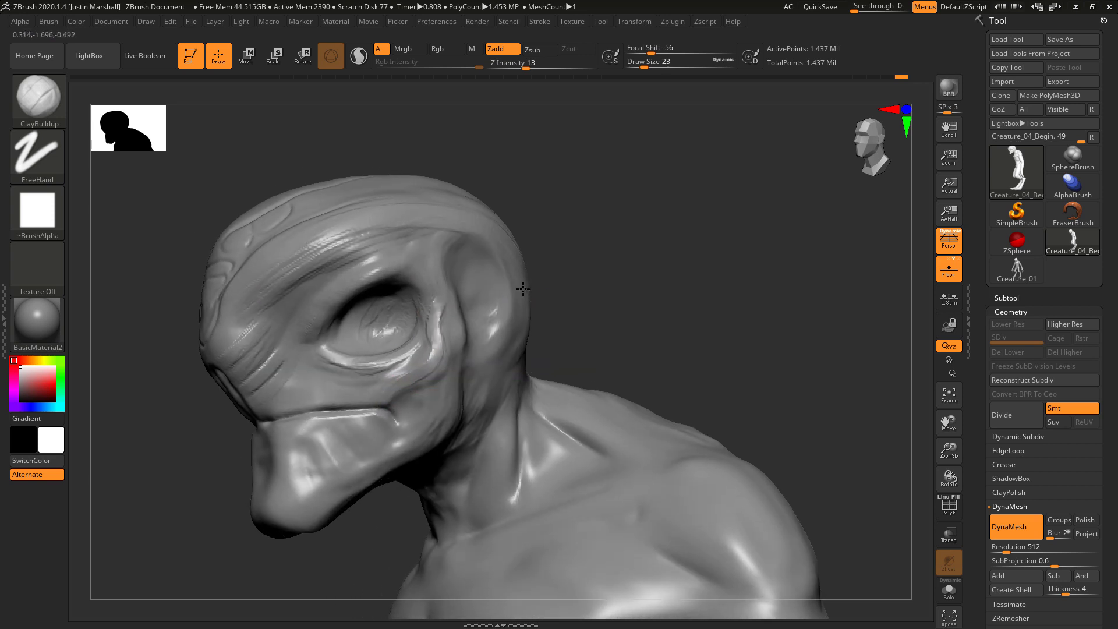
Remesh the sculpt with DynaMesh at resolution 512 and smooth the eyeball's surface
{"action": "key", "text": "ctrl"}
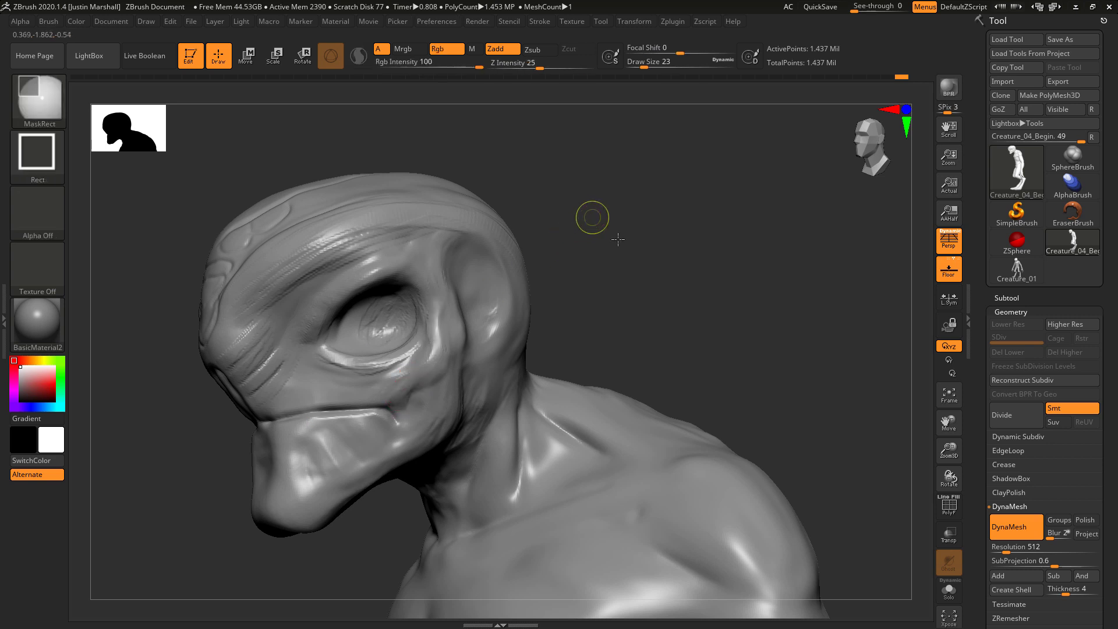
{"action": "left_click_drag", "start_coordinate": [397, 314], "coordinate": [369, 336], "text": "shift"}
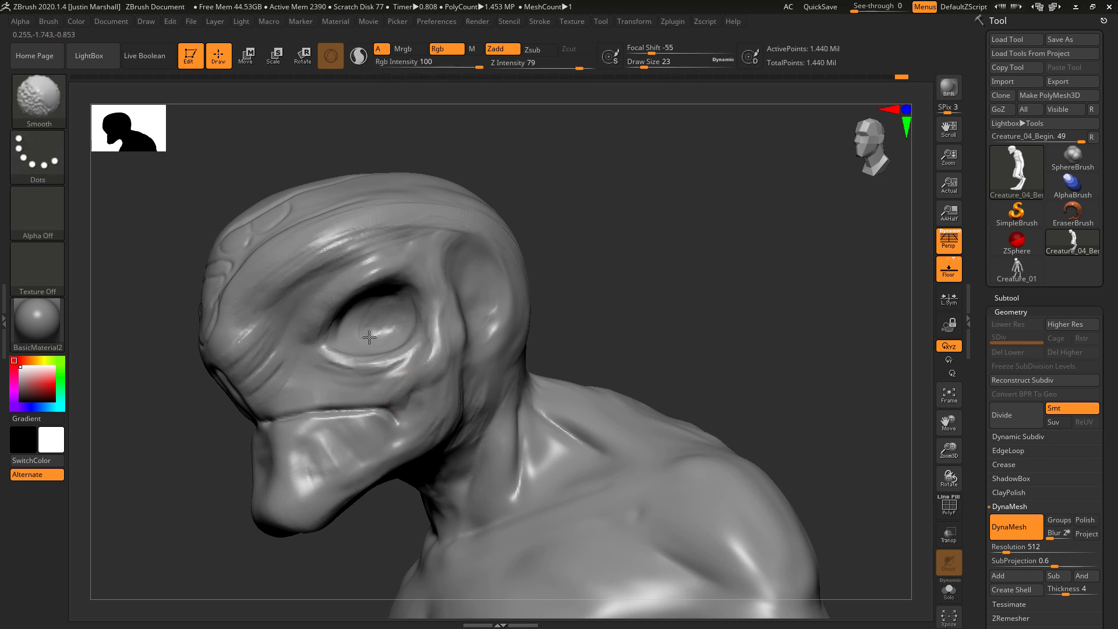
Narrow the lower jaw and chin from the front with the Move brush at draw size 65
{"action": "mouse_move", "coordinate": [609, 227]}
{"action": "left_mouse_down"}
{"action": "mouse_move", "coordinate": [636, 237]}
{"action": "mouse_move", "coordinate": [631, 258]}
{"action": "mouse_move", "coordinate": [621, 233]}
{"action": "left_mouse_up"}
{"action": "key", "text": "b"}
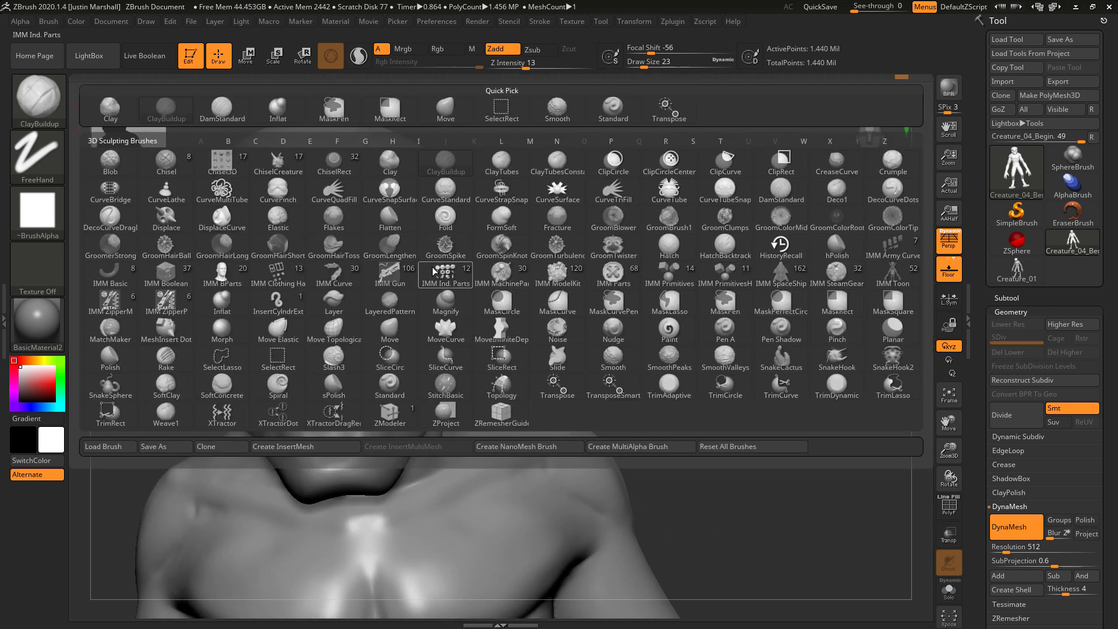
{"action": "key", "text": "m"}
{"action": "key", "text": "v"}
{"action": "left_click_drag", "start_coordinate": [653, 69], "coordinate": [655, 68]}
{"action": "left_click_drag", "start_coordinate": [596, 267], "coordinate": [577, 279]}
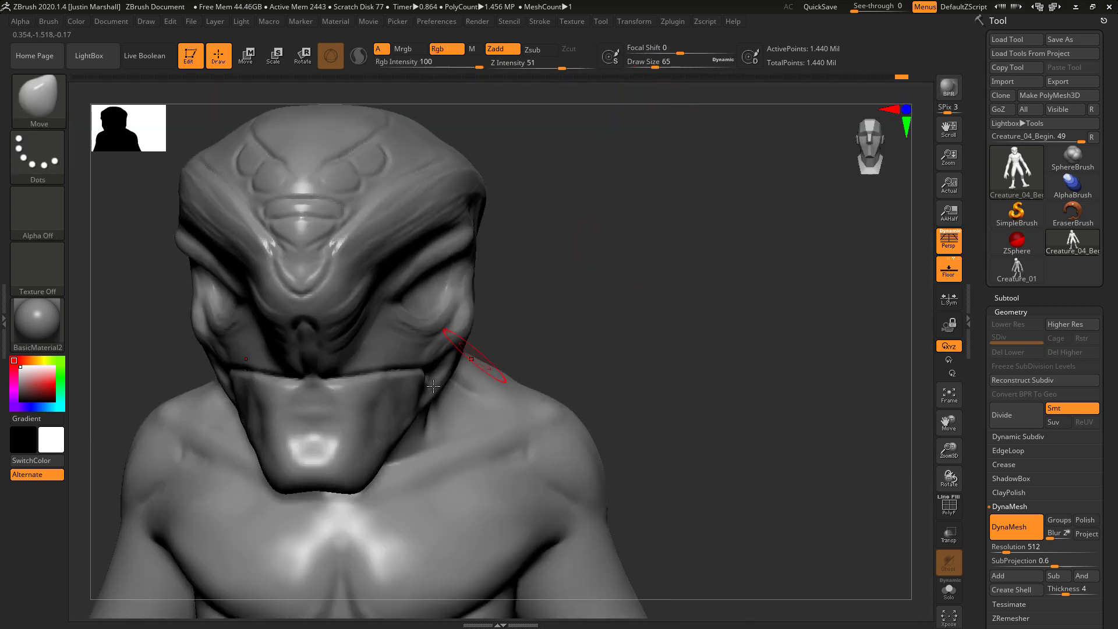
{"action": "left_click_drag", "start_coordinate": [405, 393], "coordinate": [371, 432]}
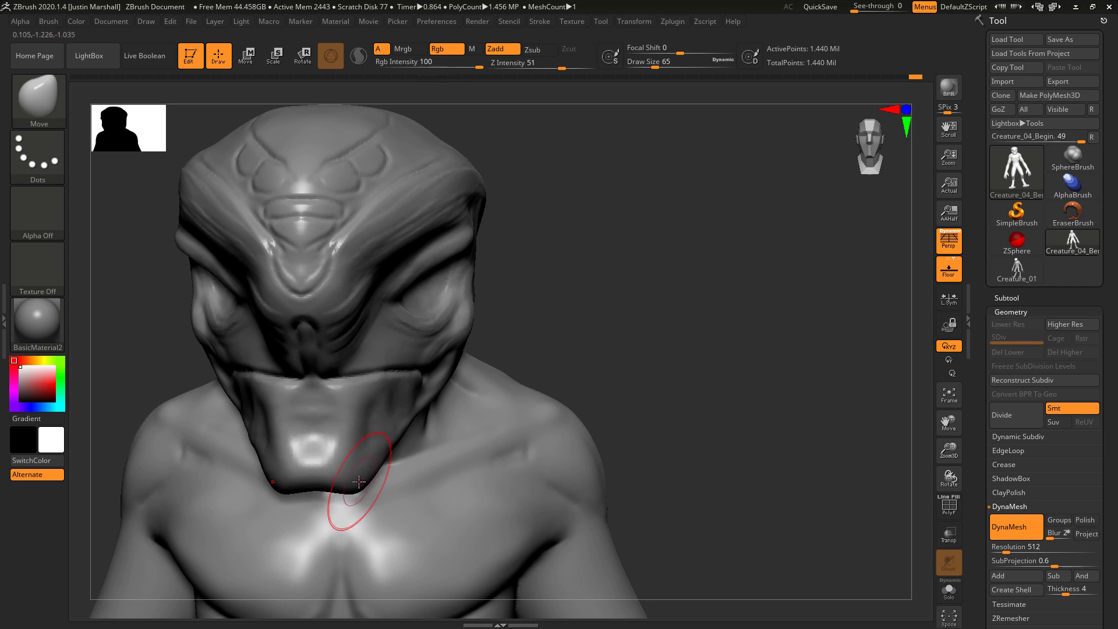
{"action": "left_click_drag", "start_coordinate": [360, 483], "coordinate": [349, 496]}
Adjust the brow and the inner corner of the eye socket with the Move brush at draw size 65
{"action": "left_click_drag", "start_coordinate": [560, 318], "coordinate": [396, 326]}
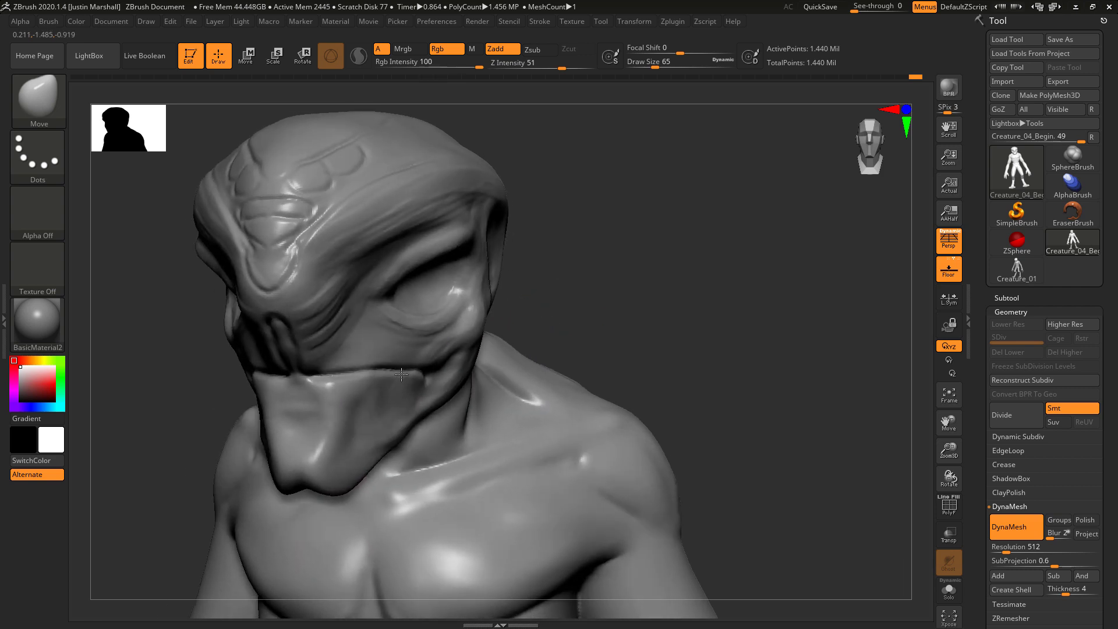
{"action": "left_click_drag", "start_coordinate": [584, 274], "coordinate": [362, 299]}
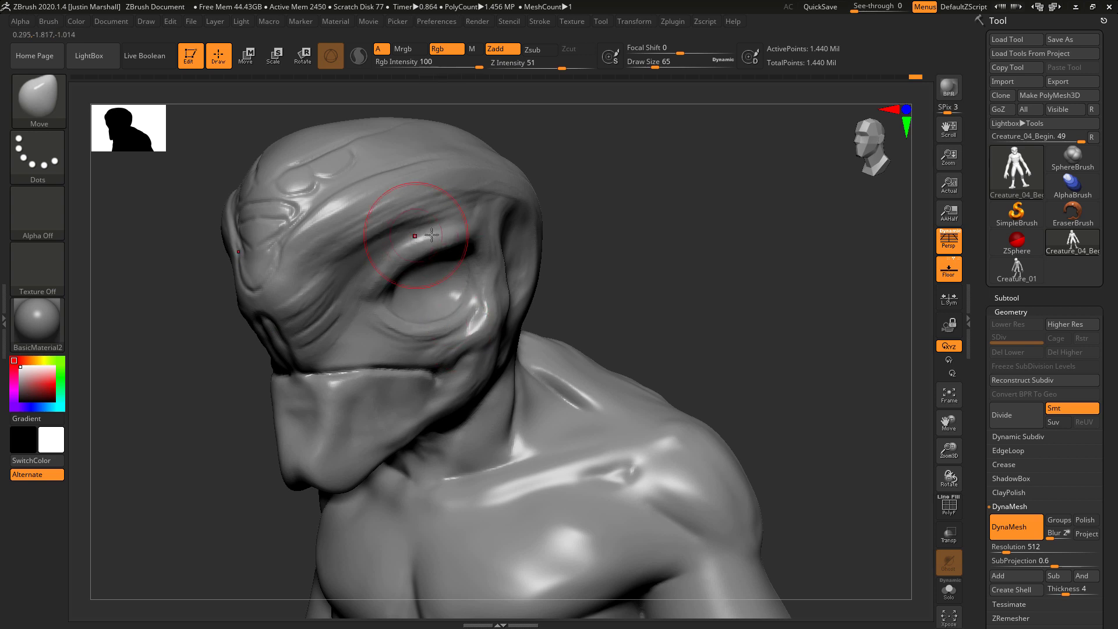
{"action": "left_click_drag", "start_coordinate": [599, 250], "coordinate": [527, 238]}
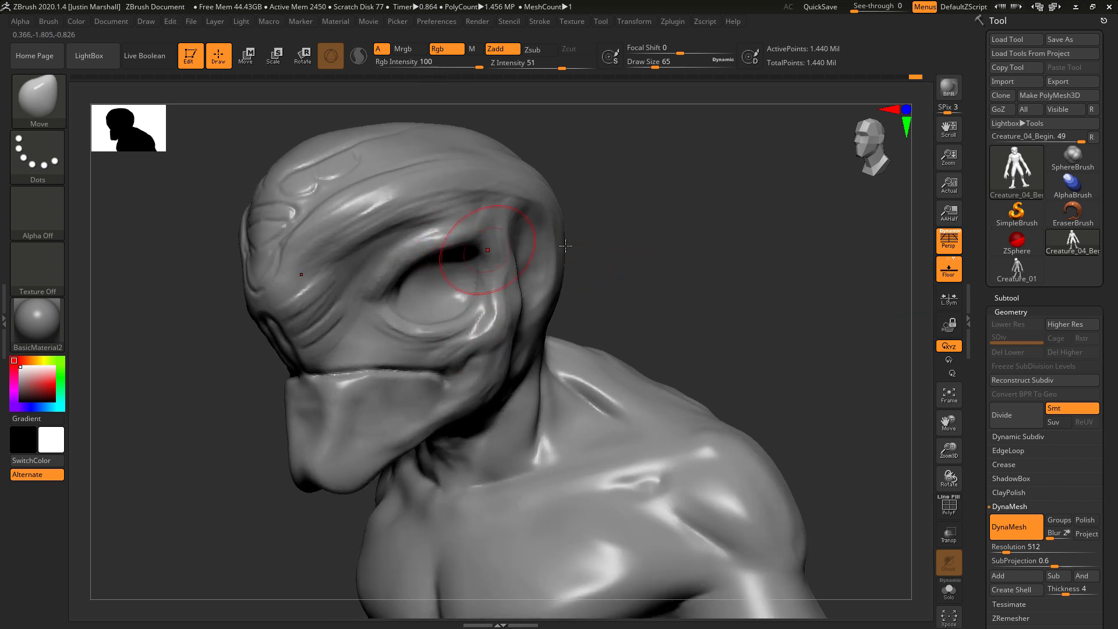
{"action": "left_click_drag", "start_coordinate": [615, 252], "coordinate": [563, 237]}
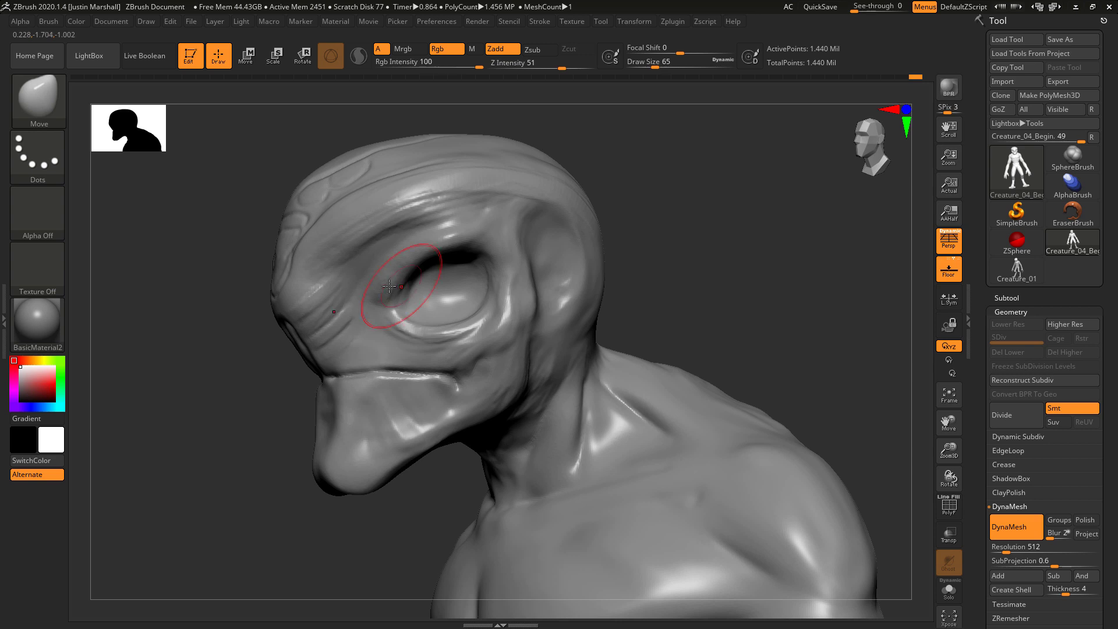
{"action": "left_click_drag", "start_coordinate": [396, 286], "coordinate": [382, 287]}
{"action": "mouse_move", "coordinate": [618, 256]}
{"action": "left_mouse_down"}
{"action": "mouse_move", "coordinate": [672, 261]}
{"action": "mouse_move", "coordinate": [568, 277]}
{"action": "left_mouse_up"}
Reshape the chin and the jaw's underside in profile with the Move brush at draw size 65
{"action": "left_click_drag", "start_coordinate": [644, 257], "coordinate": [524, 315]}
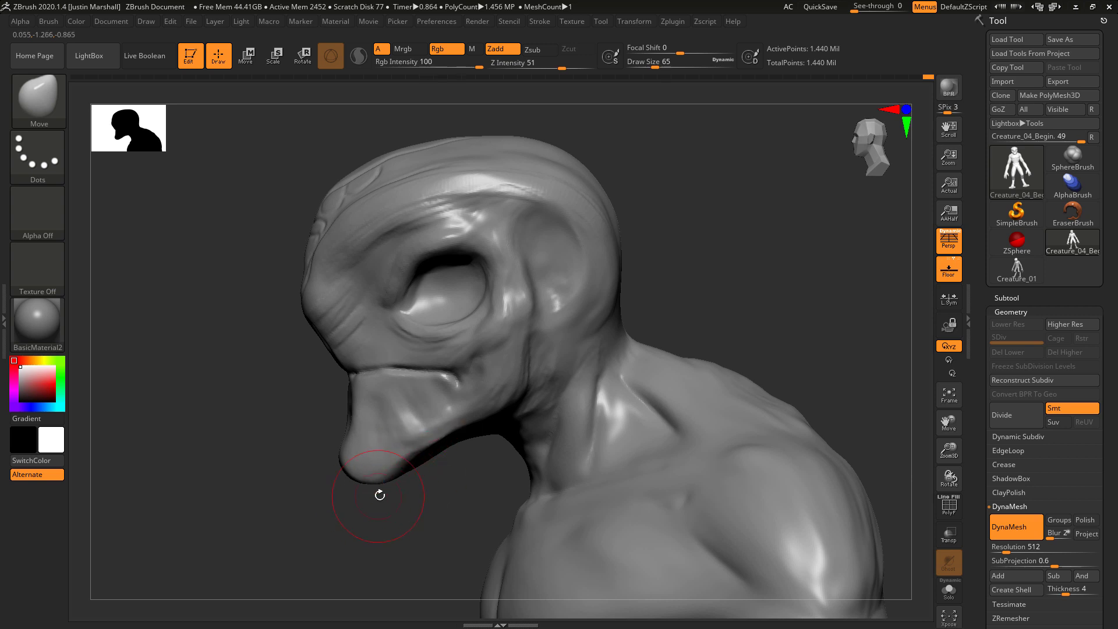
{"action": "left_click_drag", "start_coordinate": [380, 495], "coordinate": [374, 489]}
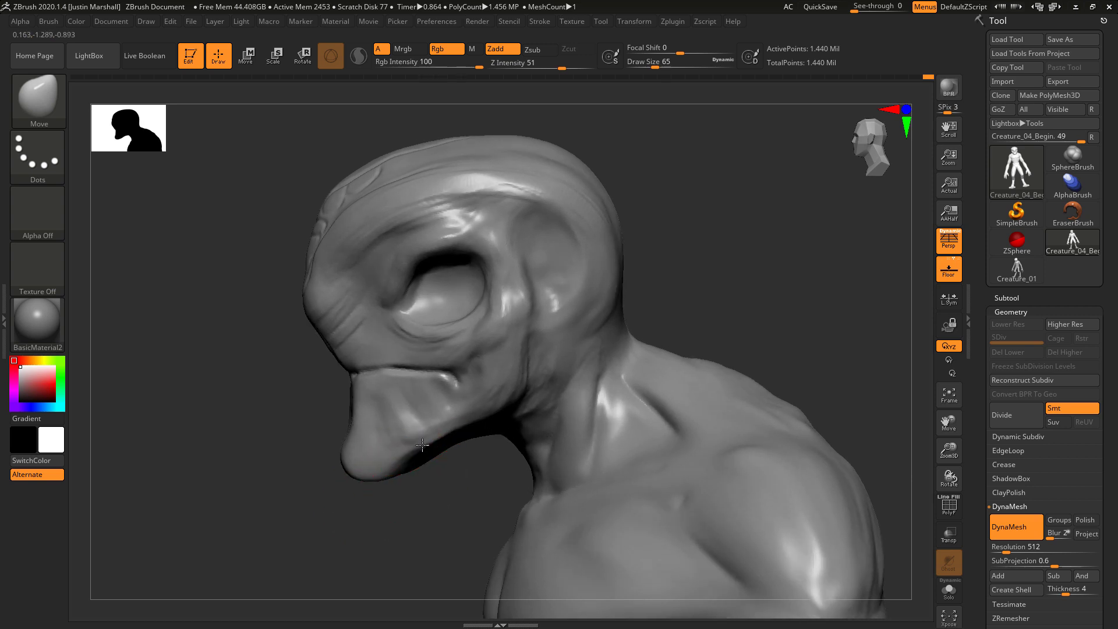
{"action": "mouse_move", "coordinate": [312, 452]}
{"action": "left_mouse_down"}
{"action": "mouse_move", "coordinate": [294, 457]}
{"action": "mouse_move", "coordinate": [366, 481]}
{"action": "mouse_move", "coordinate": [391, 474]}
{"action": "left_mouse_up"}
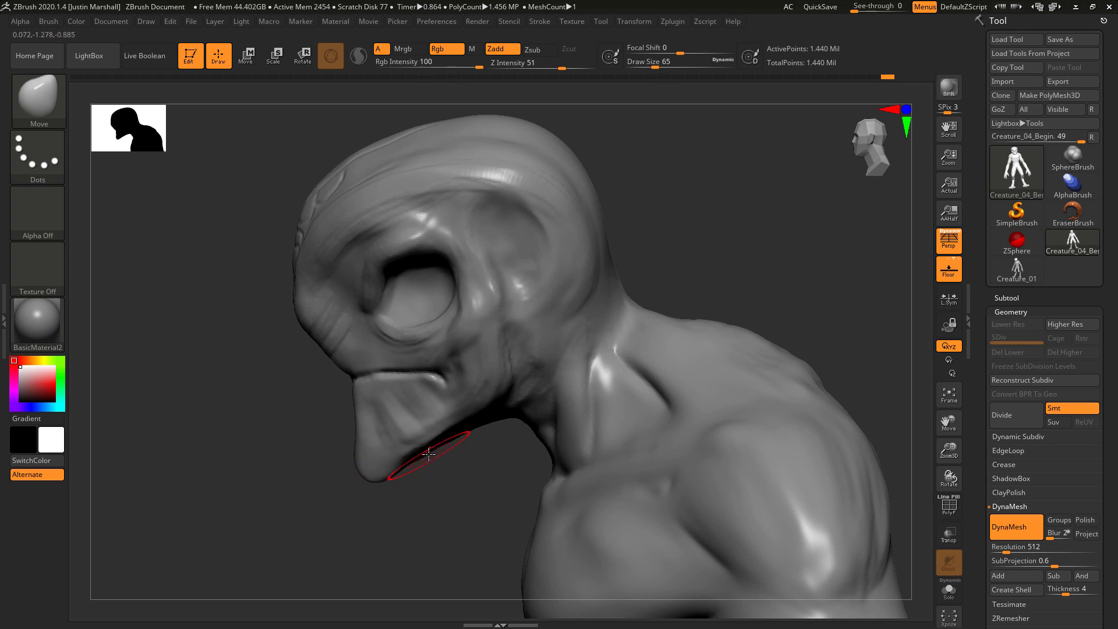
{"action": "left_click_drag", "start_coordinate": [501, 399], "coordinate": [470, 419]}
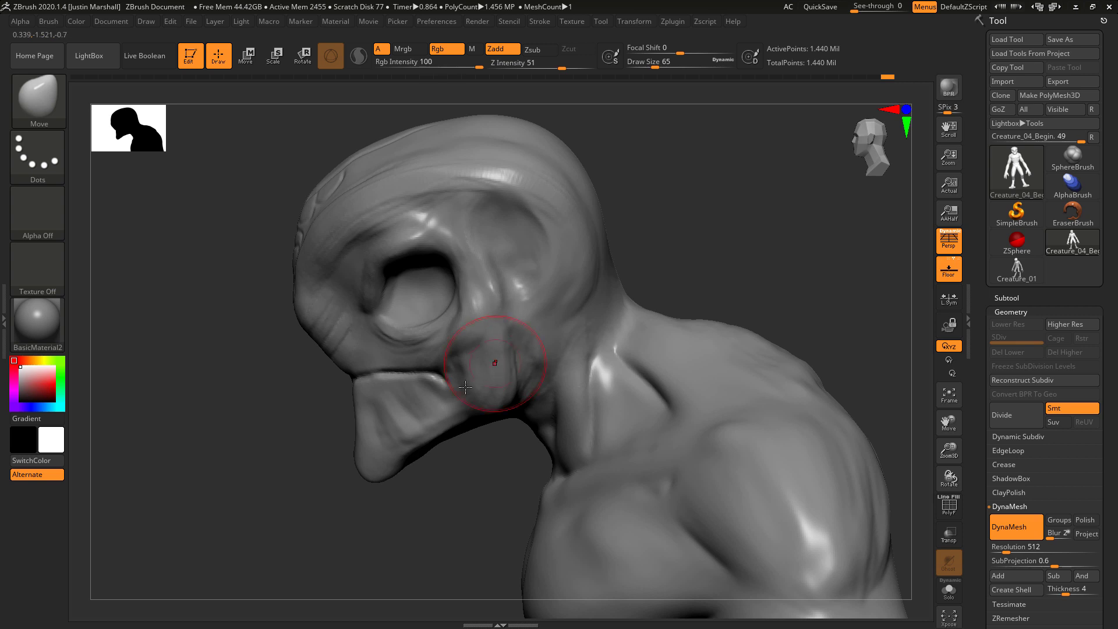
{"action": "mouse_move", "coordinate": [389, 480]}
{"action": "left_mouse_down"}
{"action": "mouse_move", "coordinate": [384, 471]}
{"action": "mouse_move", "coordinate": [418, 452]}
{"action": "left_mouse_up"}
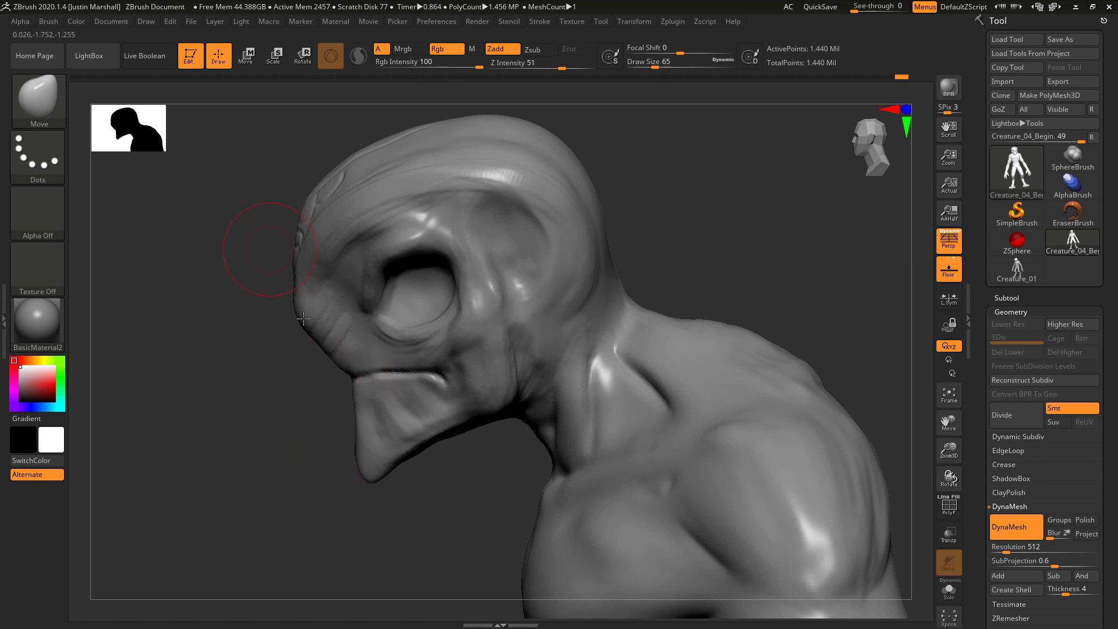
Adjust the head's side contour around the eye and cheek with the Move brush at draw size 97
{"action": "key", "text": "bracketright"}
{"action": "left_click_drag", "start_coordinate": [740, 195], "coordinate": [737, 248], "text": "alt"}
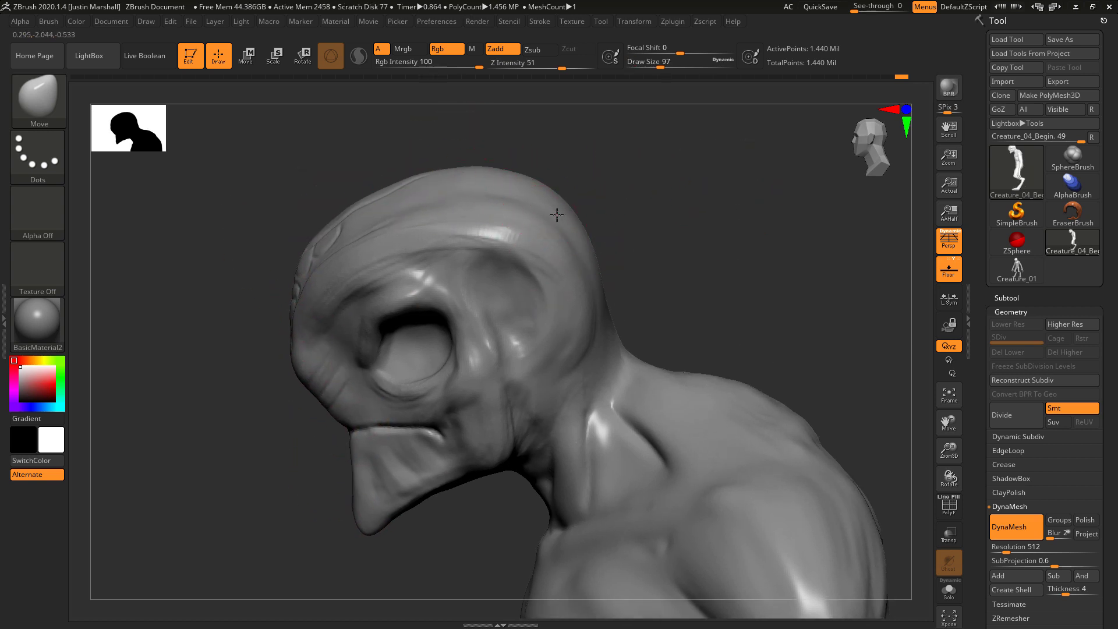
{"action": "key", "text": "shift"}
{"action": "left_click_drag", "start_coordinate": [619, 219], "coordinate": [558, 219]}
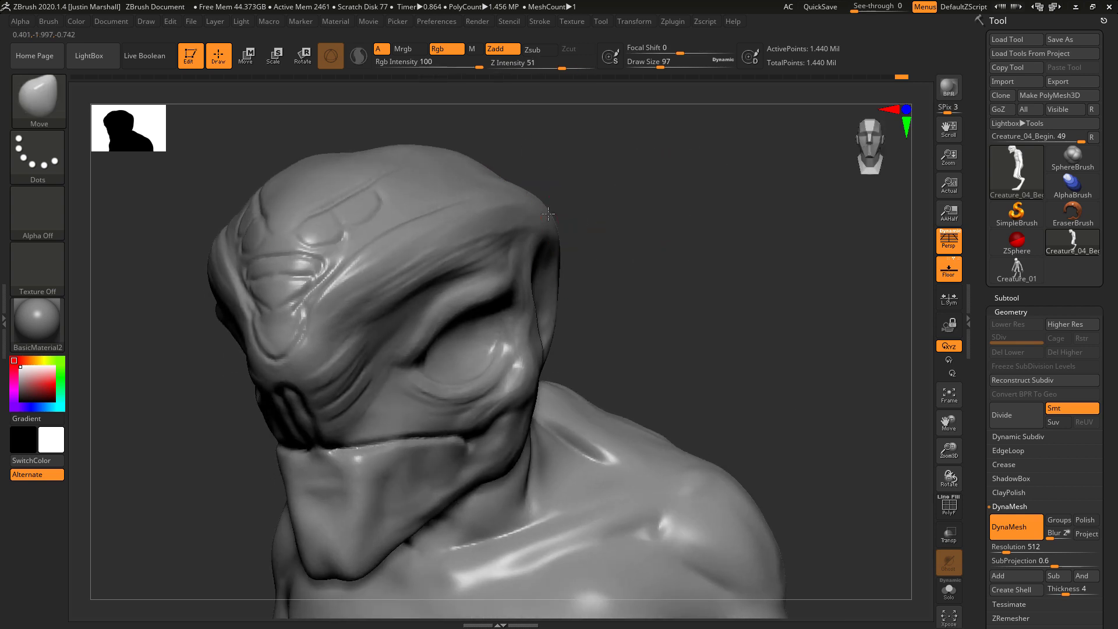
{"action": "mouse_move", "coordinate": [624, 220]}
{"action": "right_mouse_down"}
{"action": "mouse_move", "coordinate": [555, 219]}
{"action": "mouse_move", "coordinate": [592, 229]}
{"action": "right_mouse_up"}
{"action": "mouse_move", "coordinate": [683, 234]}
{"action": "right_mouse_down"}
{"action": "mouse_move", "coordinate": [706, 242]}
{"action": "mouse_move", "coordinate": [646, 205]}
{"action": "mouse_move", "coordinate": [669, 254]}
{"action": "mouse_move", "coordinate": [687, 258]}
{"action": "right_mouse_up"}
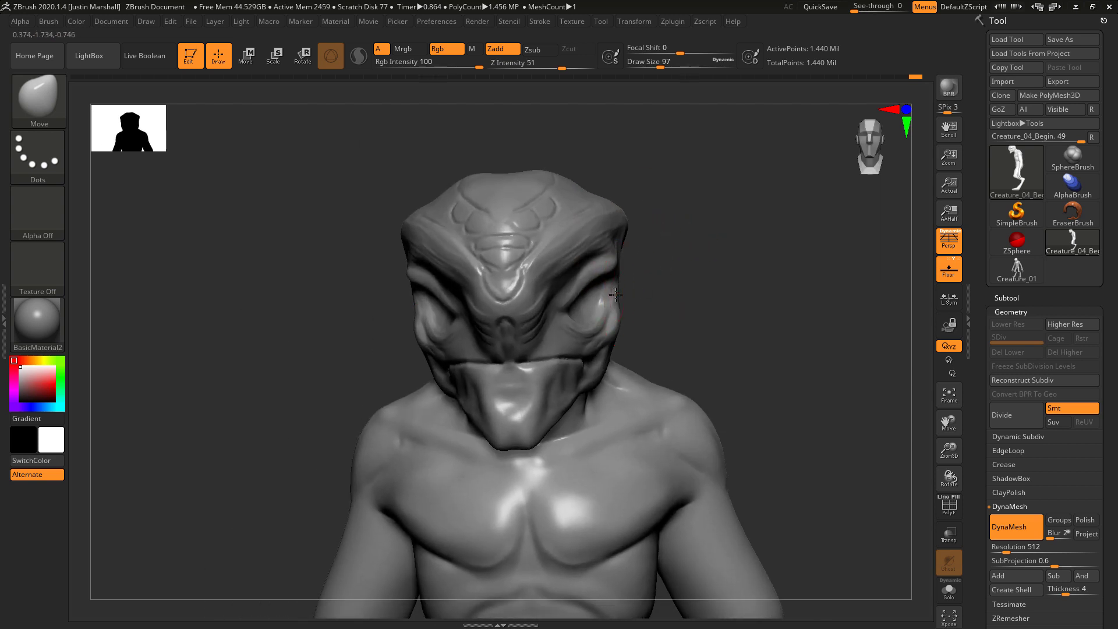
{"action": "left_click_drag", "start_coordinate": [618, 295], "coordinate": [618, 324]}
{"action": "right_click_drag", "start_coordinate": [646, 334], "coordinate": [640, 314]}
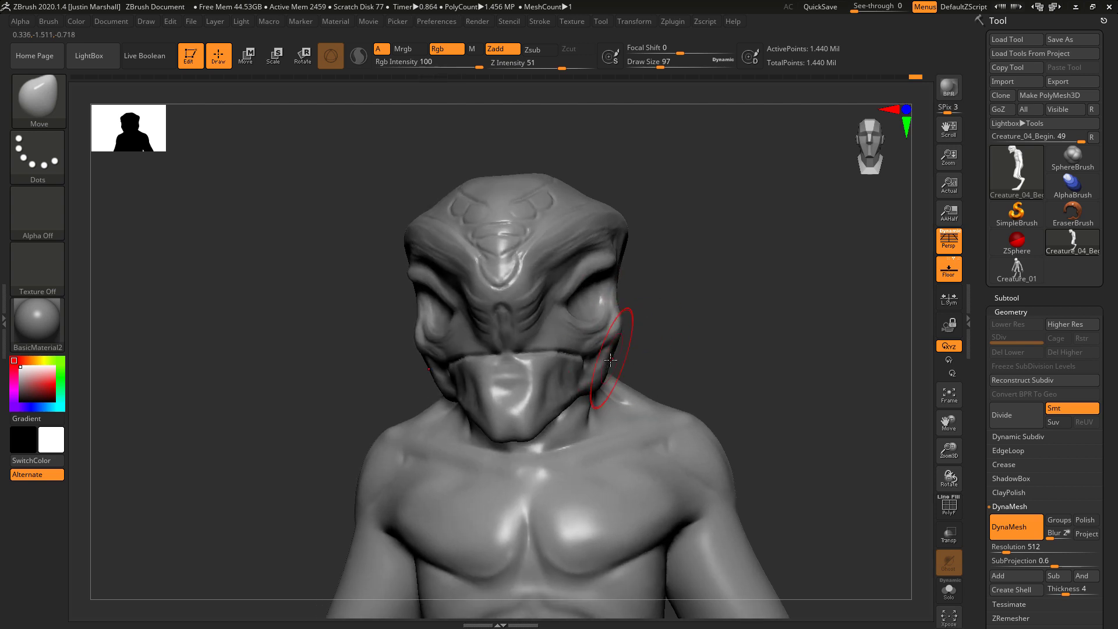
{"action": "mouse_move", "coordinate": [629, 356]}
{"action": "right_mouse_down"}
{"action": "mouse_move", "coordinate": [656, 229]}
{"action": "mouse_move", "coordinate": [748, 309]}
{"action": "mouse_move", "coordinate": [683, 268]}
{"action": "mouse_move", "coordinate": [698, 280]}
{"action": "mouse_move", "coordinate": [661, 309]}
{"action": "mouse_move", "coordinate": [701, 299]}
{"action": "mouse_move", "coordinate": [684, 259]}
{"action": "right_mouse_up"}
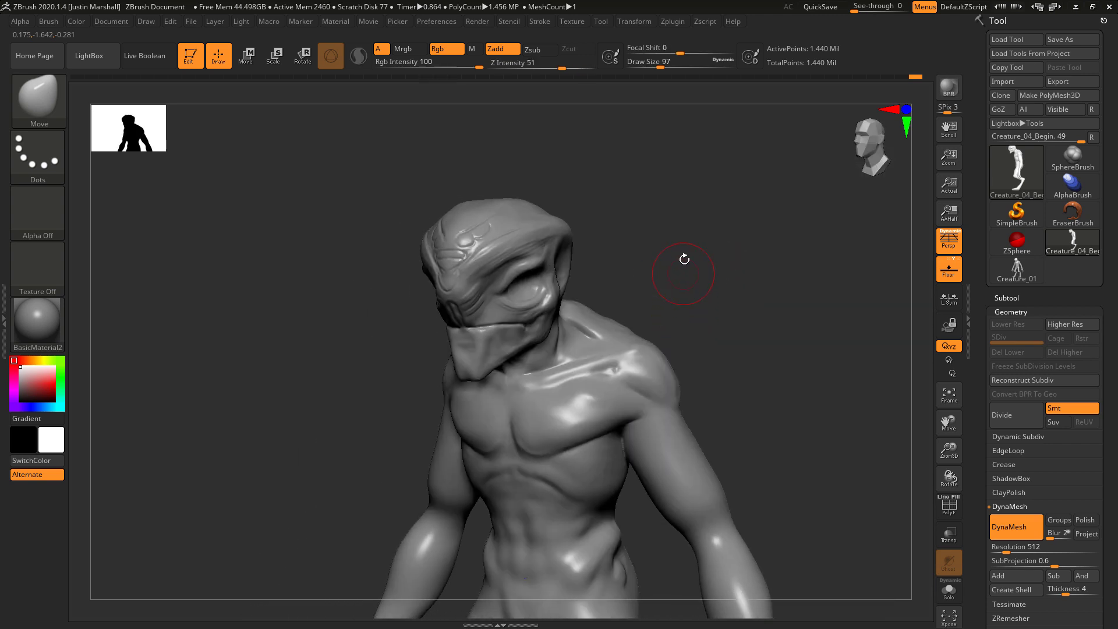